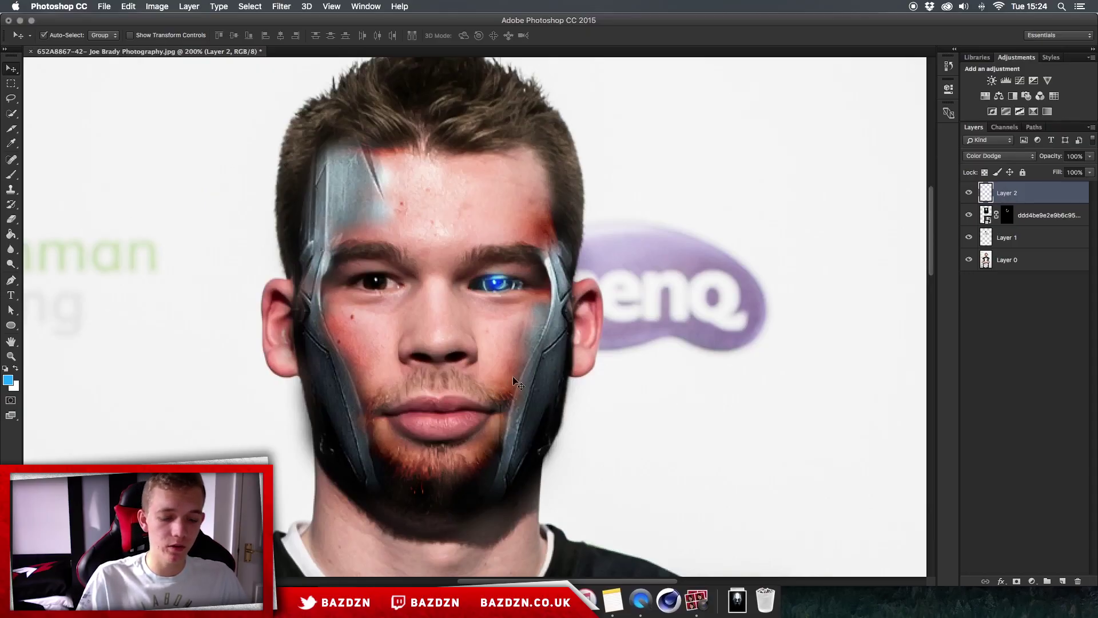
Switch to Safari and look through the robot assassin image results around the selected metallic robot face
{"action": "key", "text": "super+minus"}
{"action": "key", "text": "super+plus"}
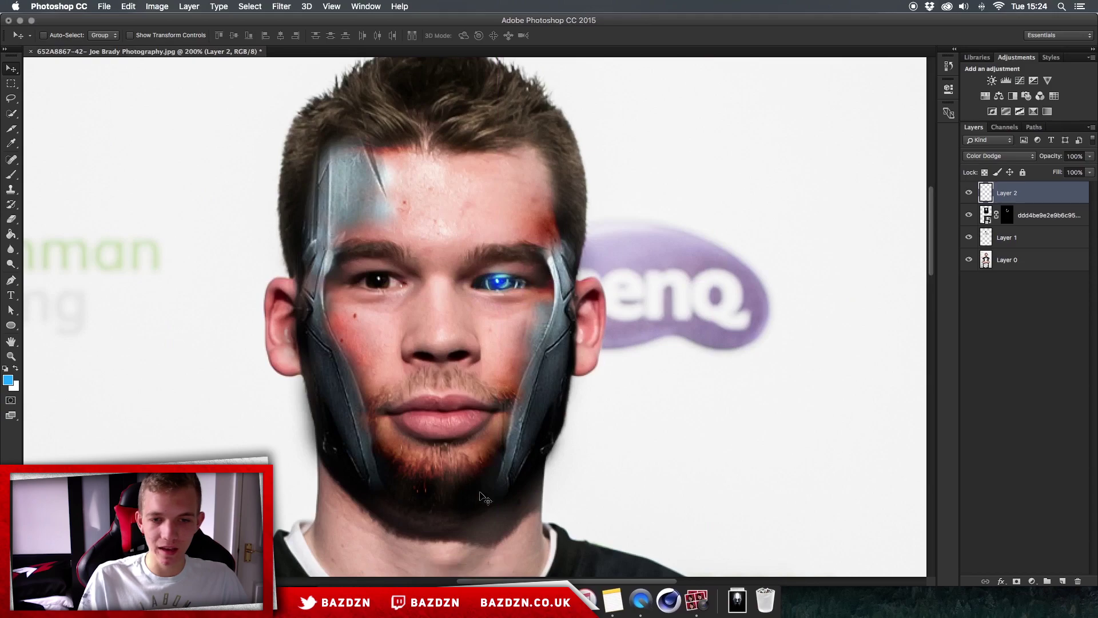
{"action": "left_click", "coordinate": [499, 599]}
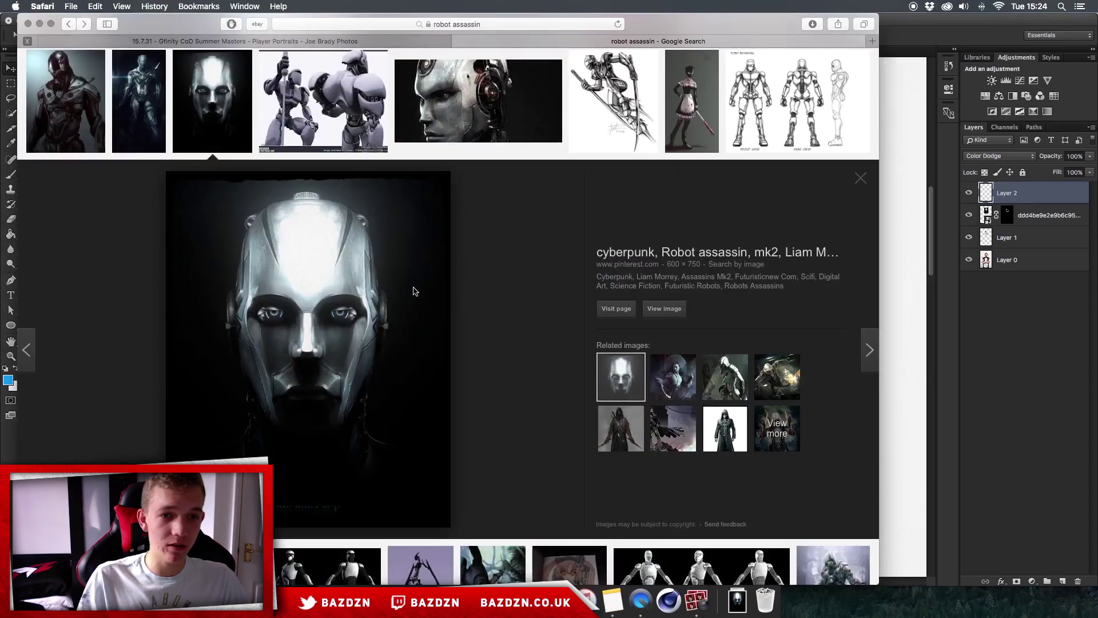
{"action": "scroll", "coordinate": [379, 226], "scroll_direction": "up", "scroll_amount": 10}
{"action": "scroll", "coordinate": [336, 242], "scroll_direction": "down", "scroll_amount": 6}
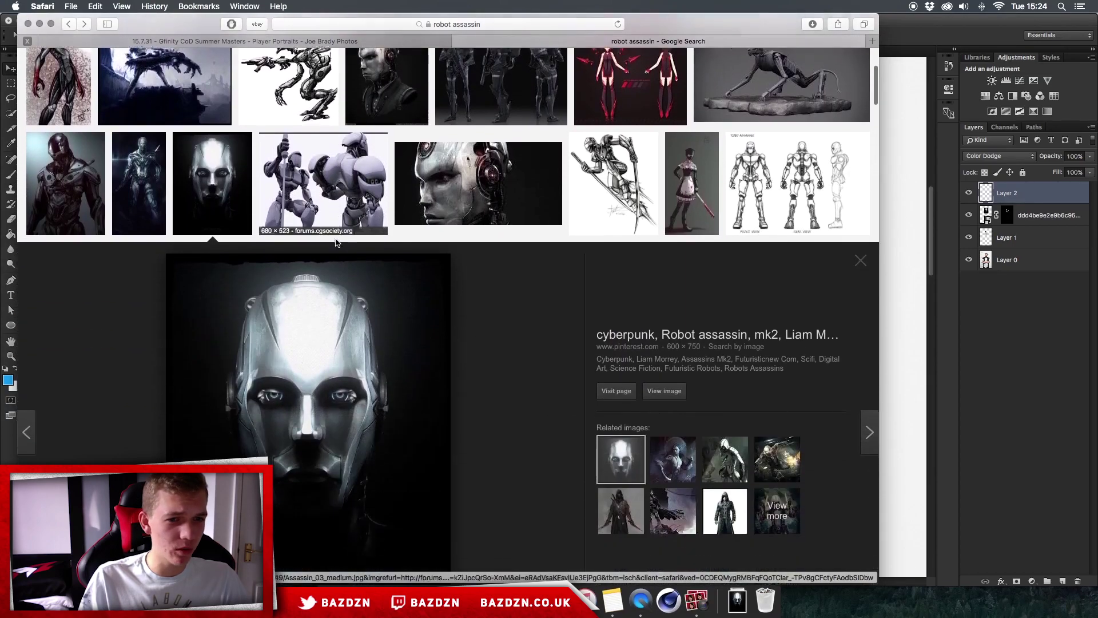
{"action": "scroll", "coordinate": [337, 242], "scroll_direction": "down", "scroll_amount": 3}
{"action": "scroll", "coordinate": [354, 274], "scroll_direction": "up", "scroll_amount": 10}
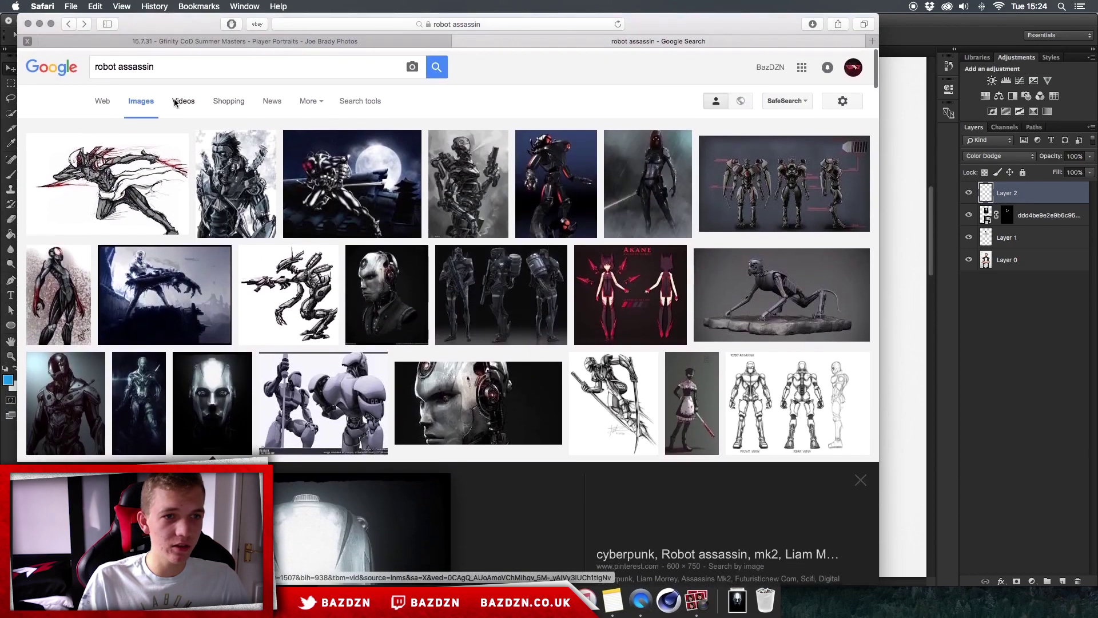
{"action": "scroll", "coordinate": [171, 72], "scroll_direction": "down", "scroll_amount": 1}
{"action": "scroll", "coordinate": [171, 62], "scroll_direction": "up", "scroll_amount": 1}
Search Google Images for "terminator head"
{"action": "left_click_drag", "start_coordinate": [171, 57], "coordinate": [65, 54]}
{"action": "type", "text": "terminator "}
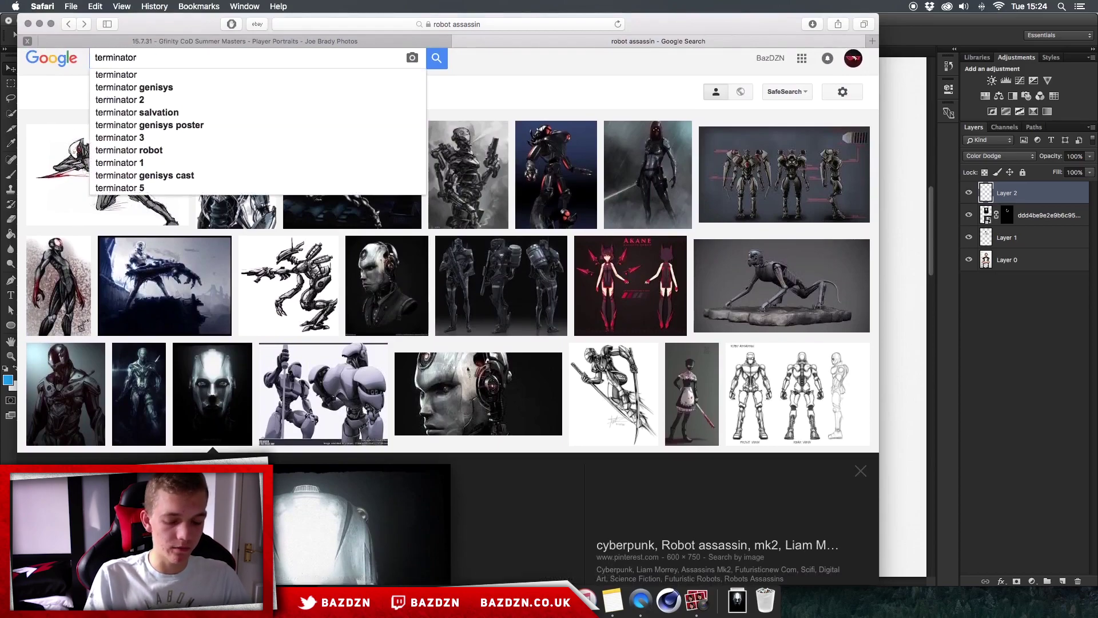
{"action": "type", "text": "he"}
{"action": "key", "text": "BackSpace"}
{"action": "key", "text": "BackSpace"}
{"action": "type", "text": "head"}
{"action": "key", "text": "Return"}
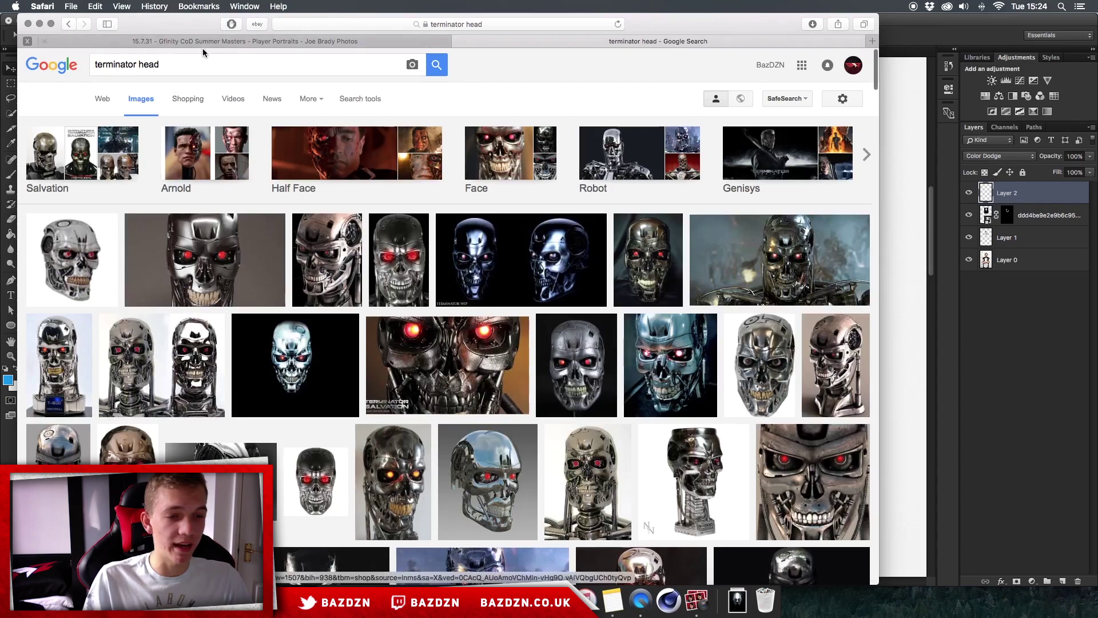
Return to the robot assassin image results and review the metallic robot face preview
{"action": "left_click", "coordinate": [68, 23]}
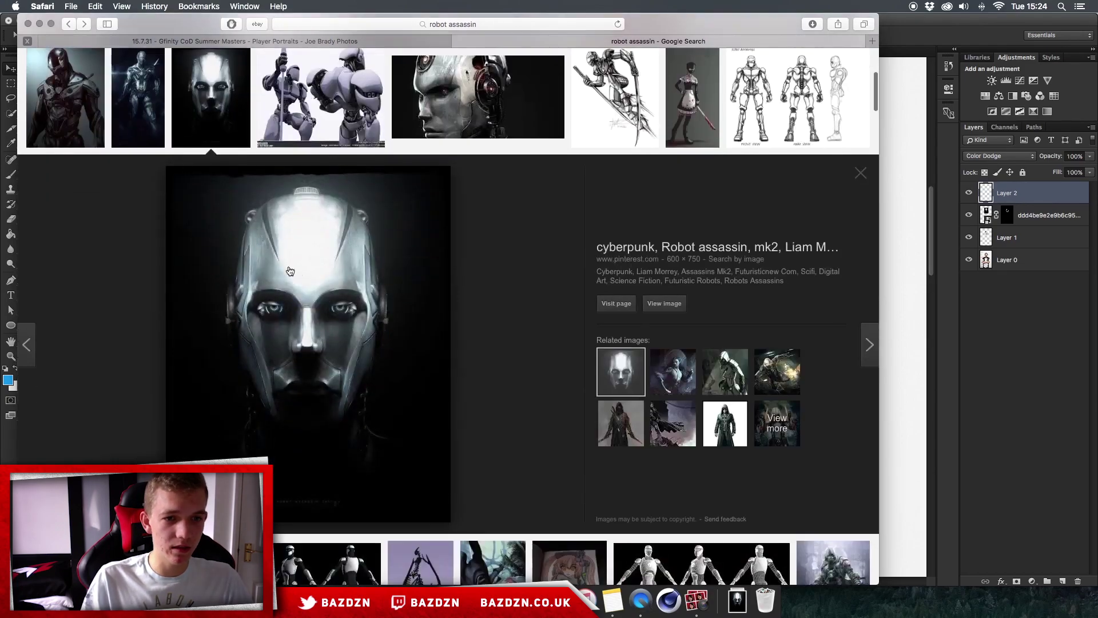
{"action": "scroll", "coordinate": [316, 269], "scroll_direction": "up", "scroll_amount": 5}
{"action": "left_click_drag", "start_coordinate": [184, 59], "coordinate": [42, 59]}
{"action": "scroll", "coordinate": [166, 286], "scroll_direction": "down", "scroll_amount": 3}
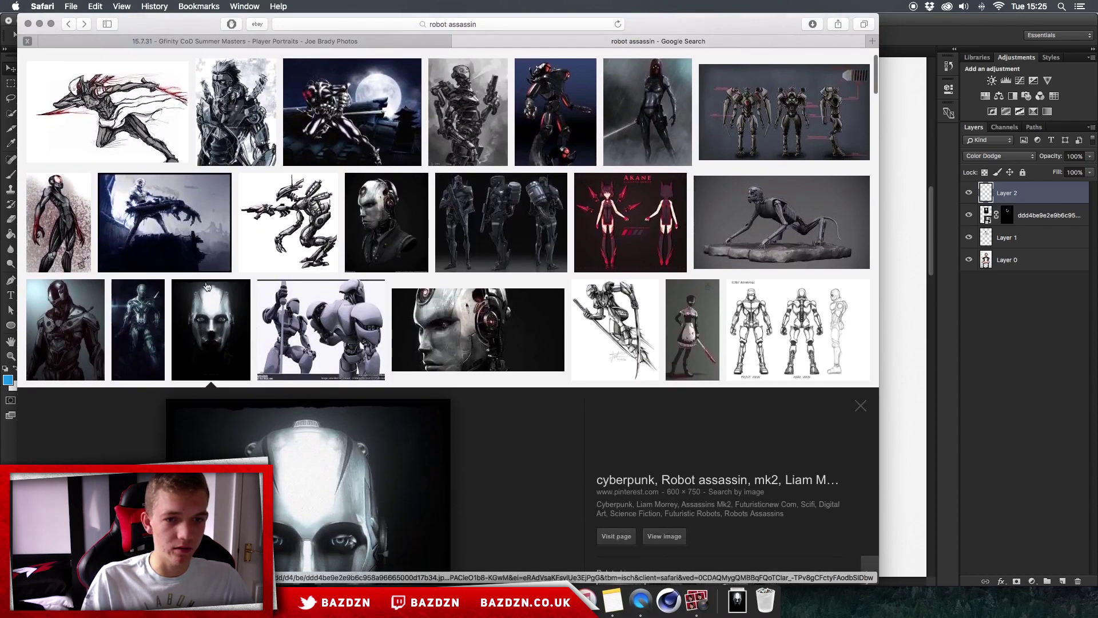
{"action": "scroll", "coordinate": [512, 322], "scroll_direction": "down", "scroll_amount": 5}
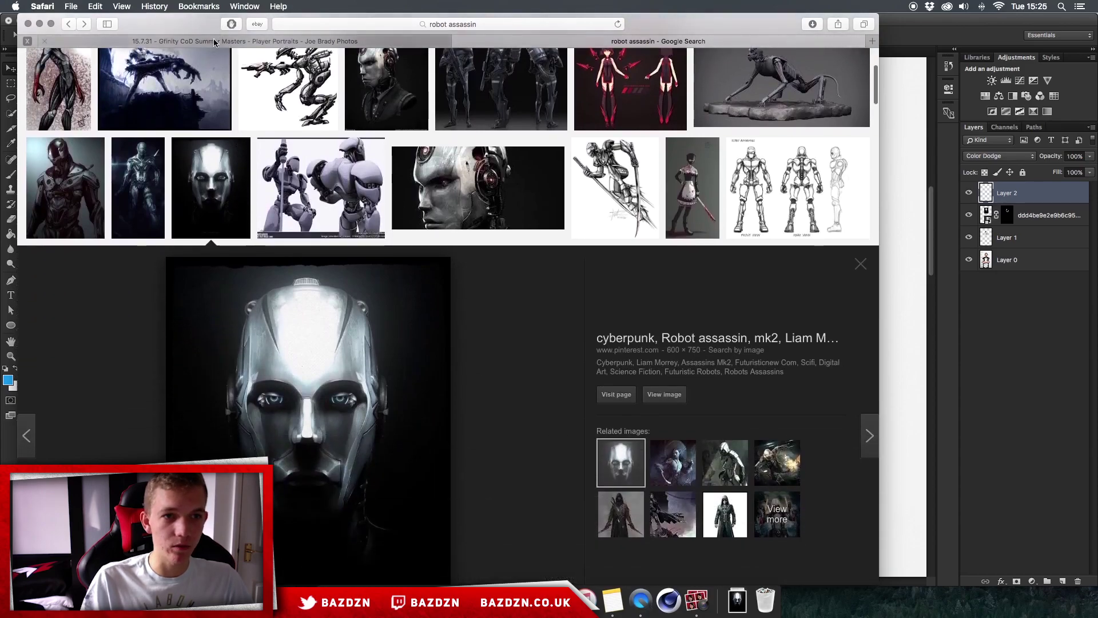
Look through the Gfinity CoD Summer Masters player portraits in the shared Google Drive folder
{"action": "left_click", "coordinate": [335, 42]}
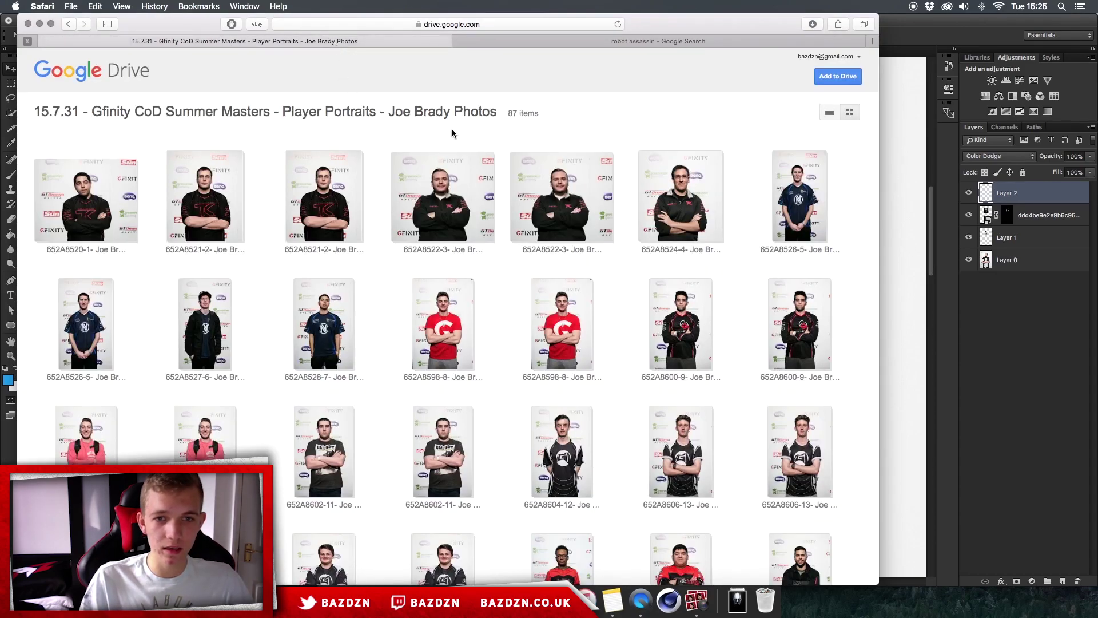
{"action": "scroll", "coordinate": [355, 177], "scroll_direction": "down", "scroll_amount": 12}
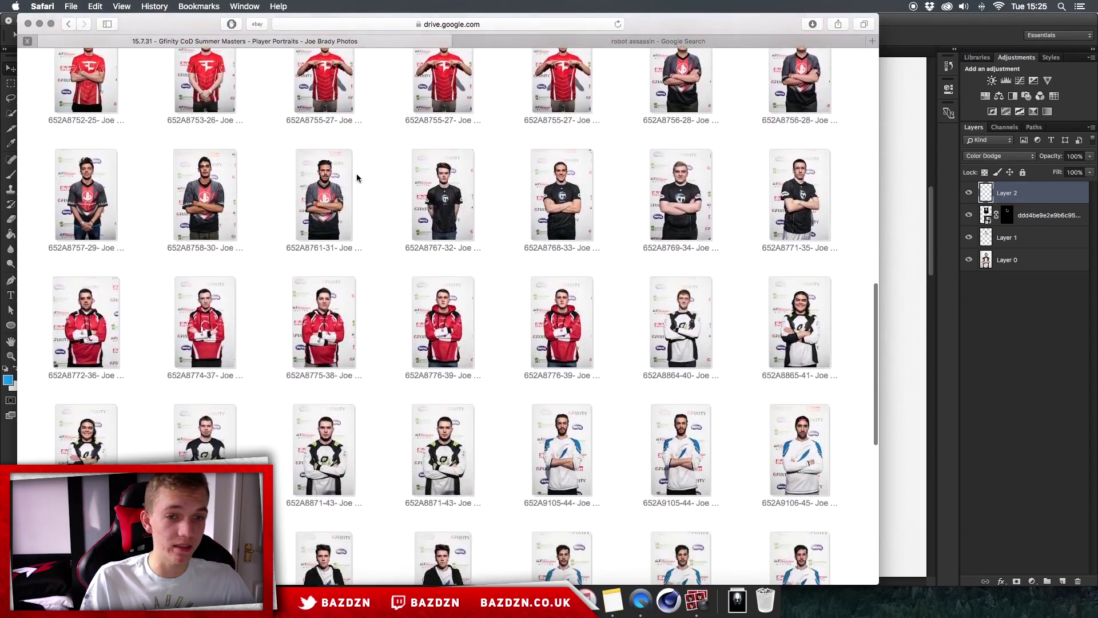
{"action": "scroll", "coordinate": [355, 155], "scroll_direction": "up", "scroll_amount": 1}
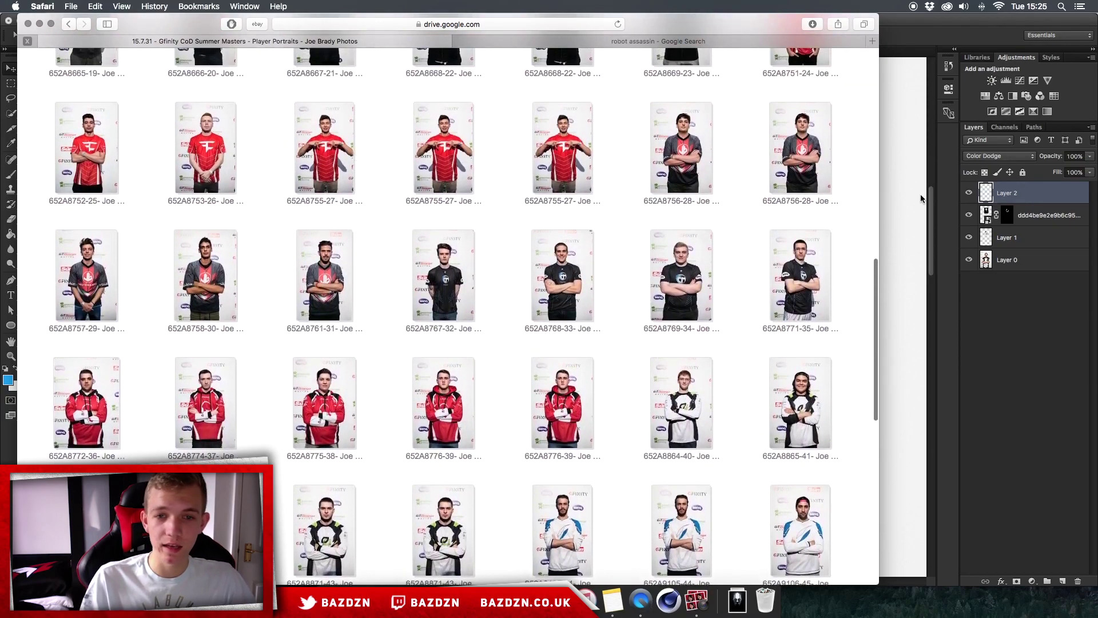
Switch to Photoshop and examine the whole edited player portrait with its robot face effect
{"action": "left_click", "coordinate": [942, 203]}
{"action": "key", "text": "super+0"}
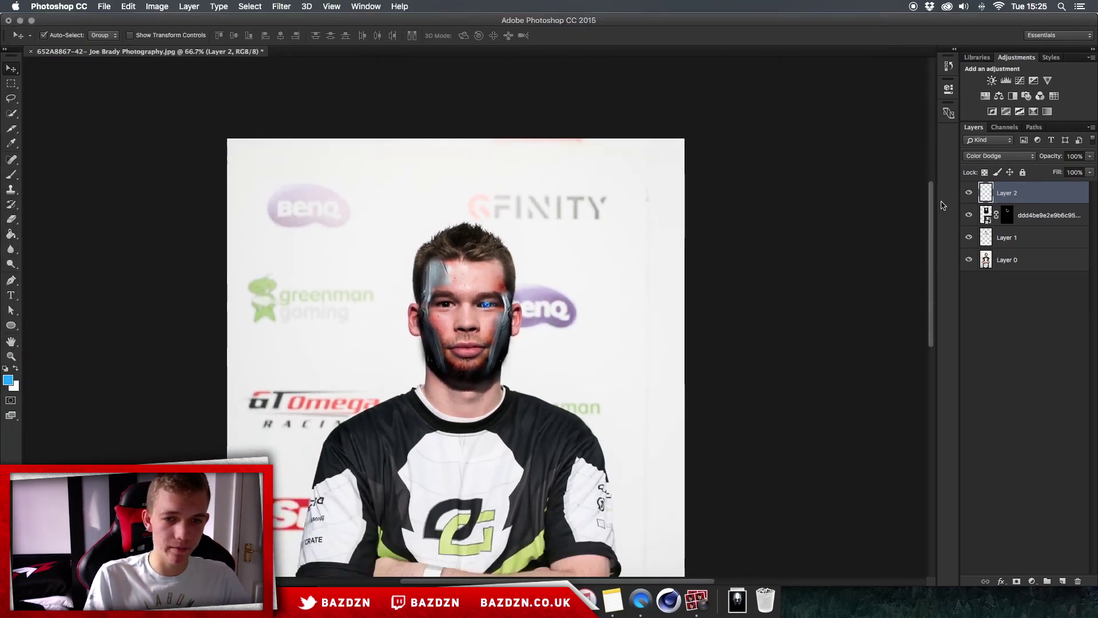
{"action": "key", "text": "super+plus"}
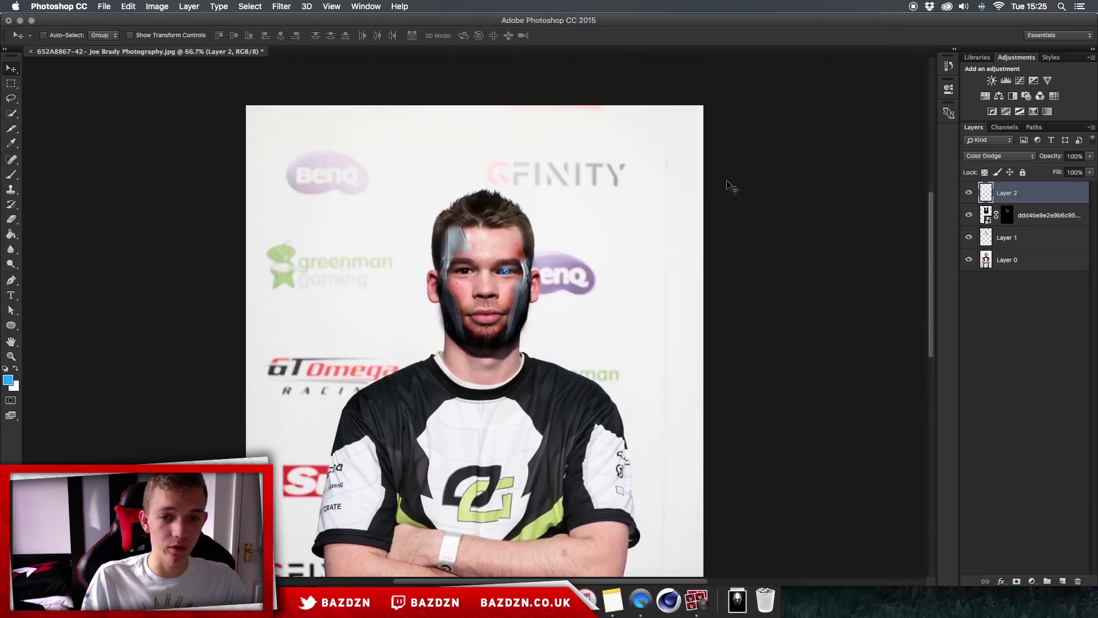
{"action": "key", "text": "super+minus"}
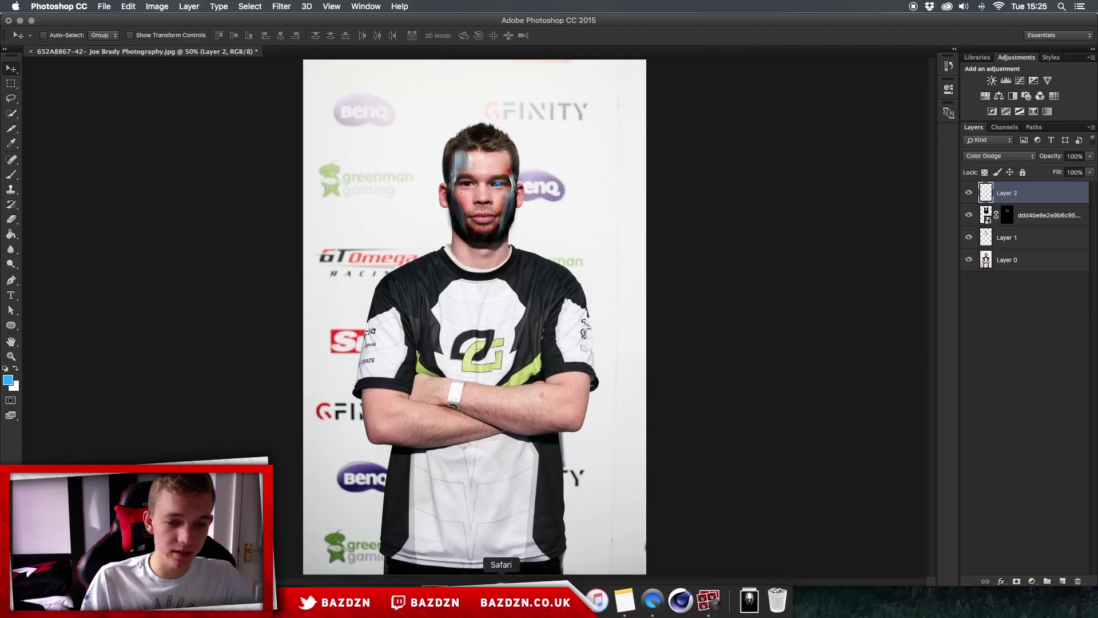
Revisit the player portrait folder and the robot assassin search in Safari, and return to Photoshop
{"action": "key", "text": "super+Tab"}
{"action": "scroll", "coordinate": [397, 158], "scroll_direction": "up", "scroll_amount": 5}
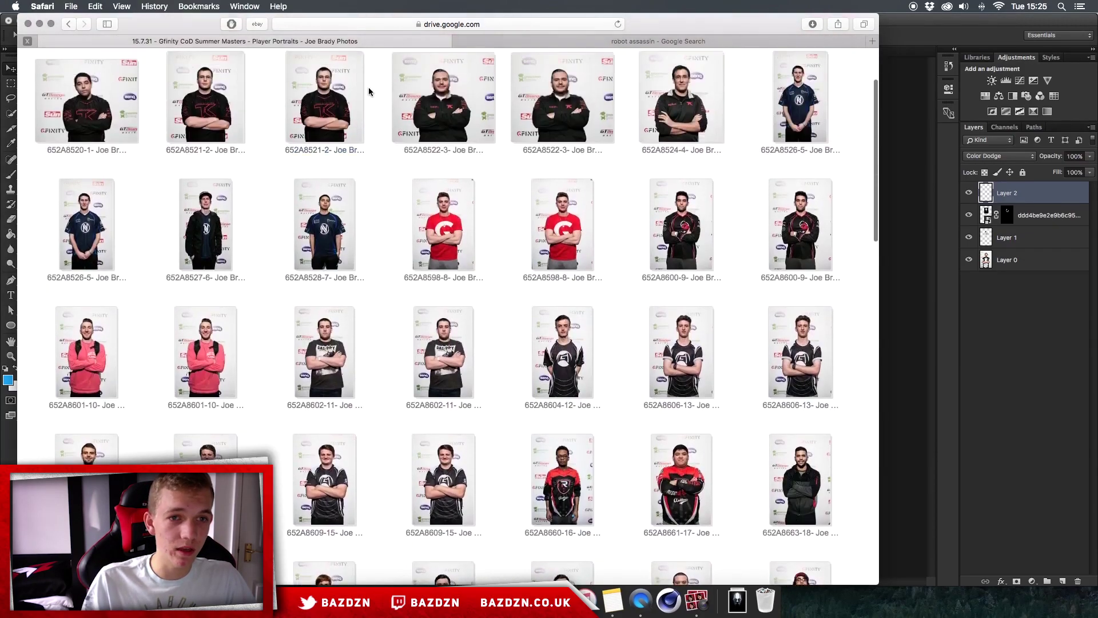
{"action": "left_click", "coordinate": [526, 37]}
{"action": "key", "text": "super+Tab"}
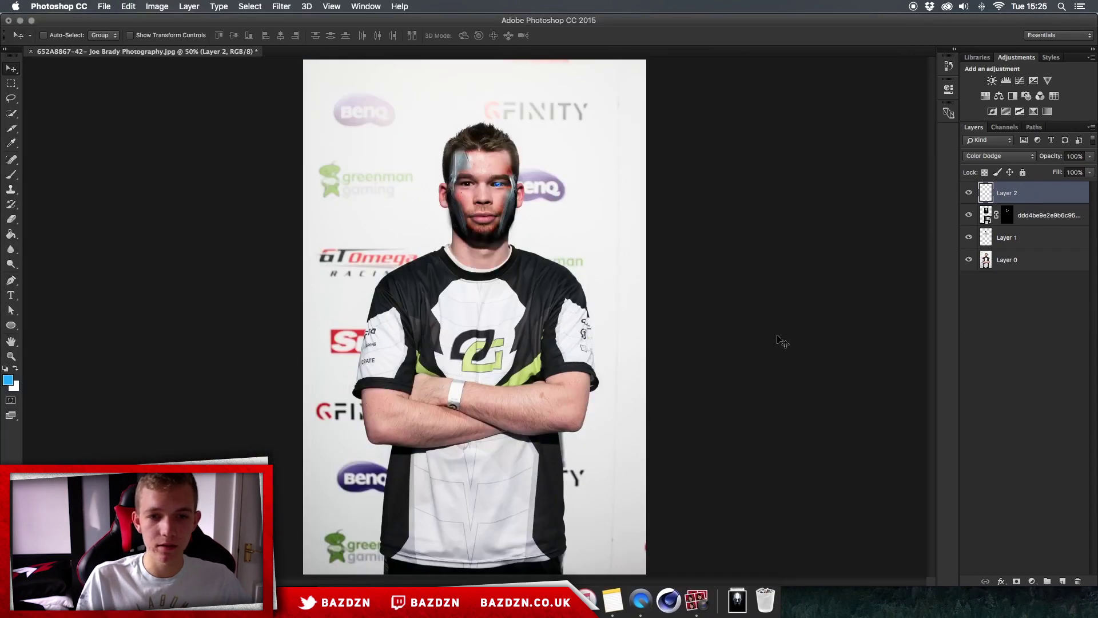
Delete Layer 2, the masked robot image layer and Layer 1, keeping only the original photo on Layer 0
{"action": "key", "text": "super+equal"}
{"action": "key", "text": "super+equal"}
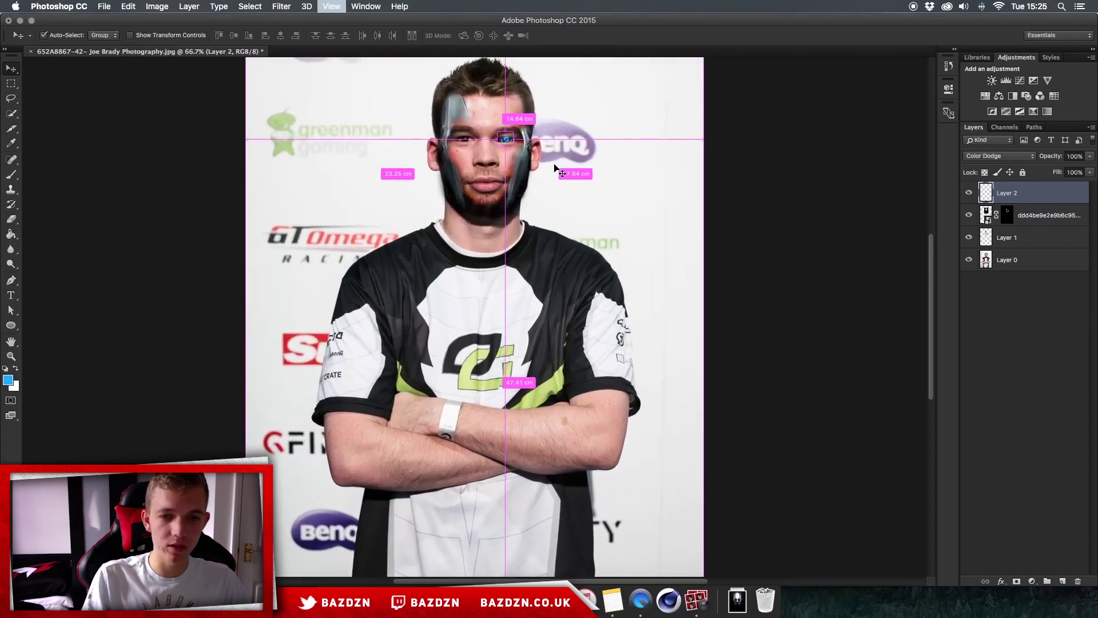
{"action": "scroll", "coordinate": [554, 165], "scroll_direction": "up", "scroll_amount": 8}
{"action": "left_click", "coordinate": [1029, 246], "text": "shift"}
{"action": "key", "text": "Delete"}
{"action": "key", "text": "super+minus"}
{"action": "key", "text": "super+minus"}
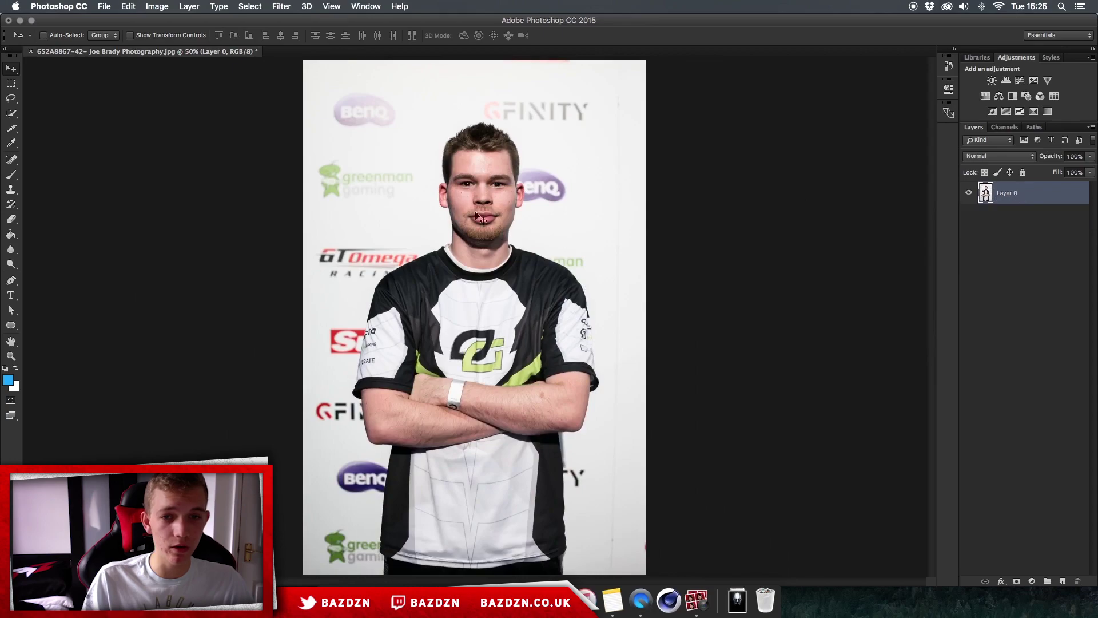
Place the saved robot face image as a new layer above the photo, covering the player's head
{"action": "key", "text": "super+plus"}
{"action": "key", "text": "super+minus"}
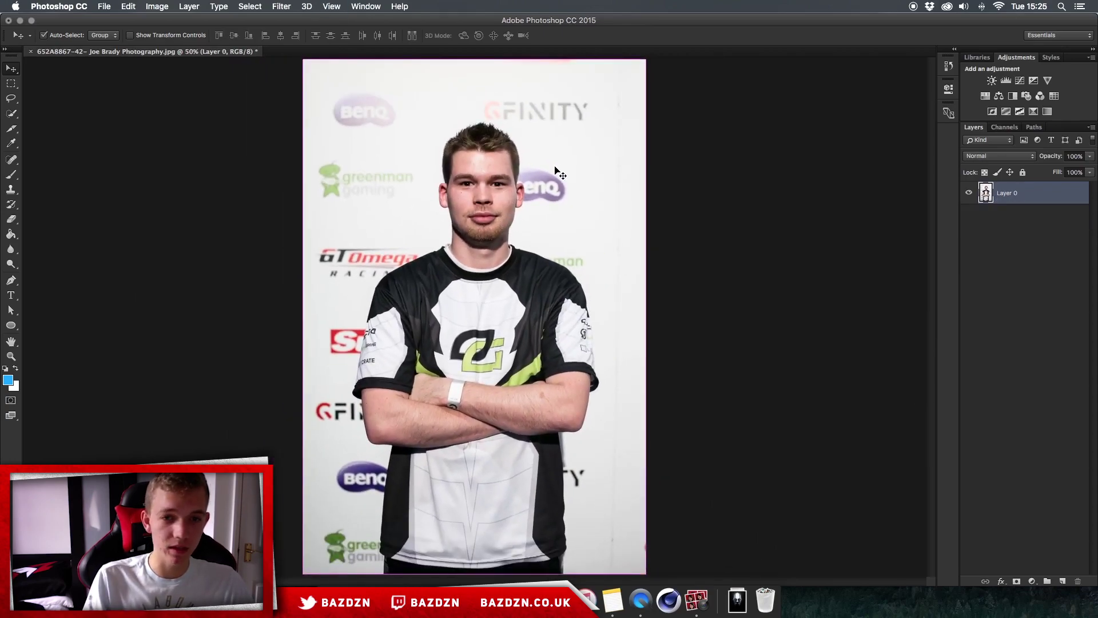
{"action": "key", "text": "super+equal"}
{"action": "scroll", "coordinate": [444, 152], "scroll_direction": "up", "scroll_amount": 5}
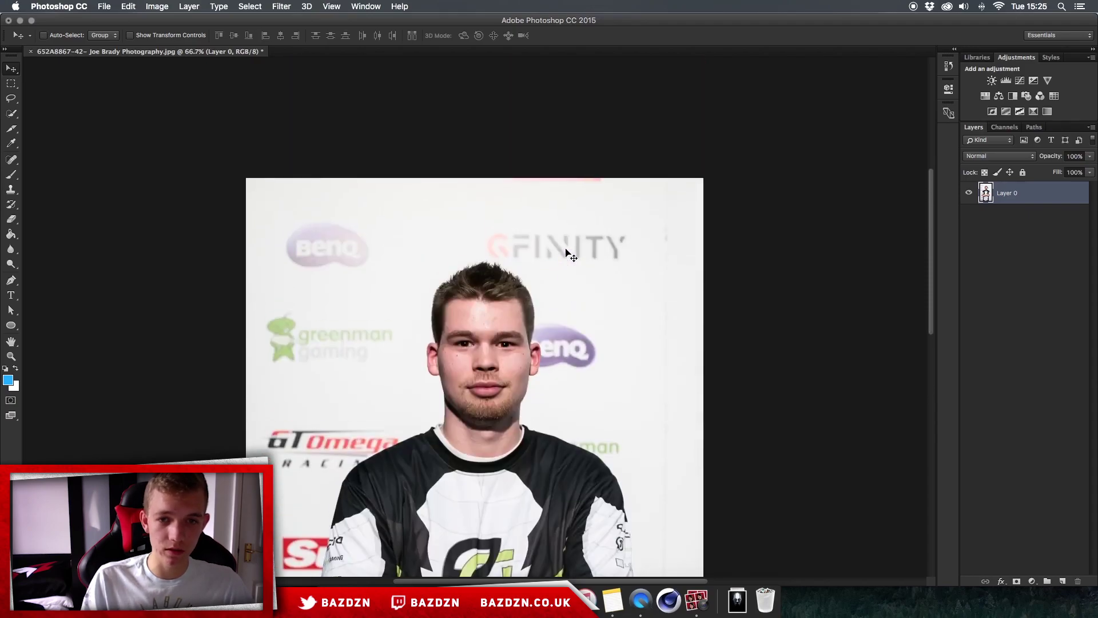
{"action": "key", "text": "super+equal"}
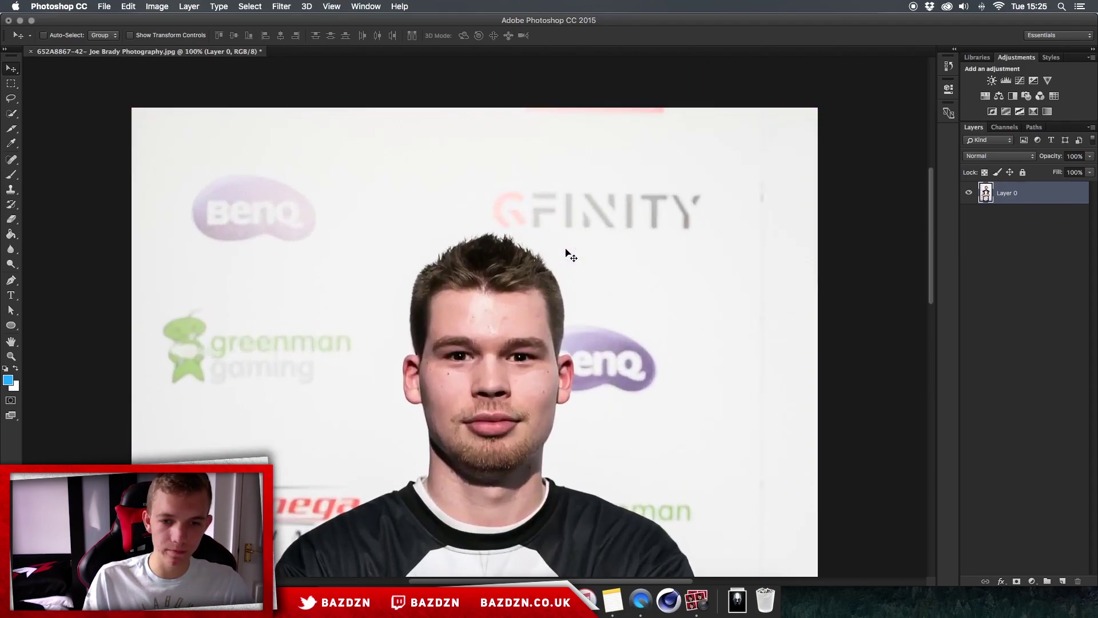
{"action": "left_click", "coordinate": [737, 600]}
{"action": "left_click_drag", "start_coordinate": [439, 156], "coordinate": [370, 233]}
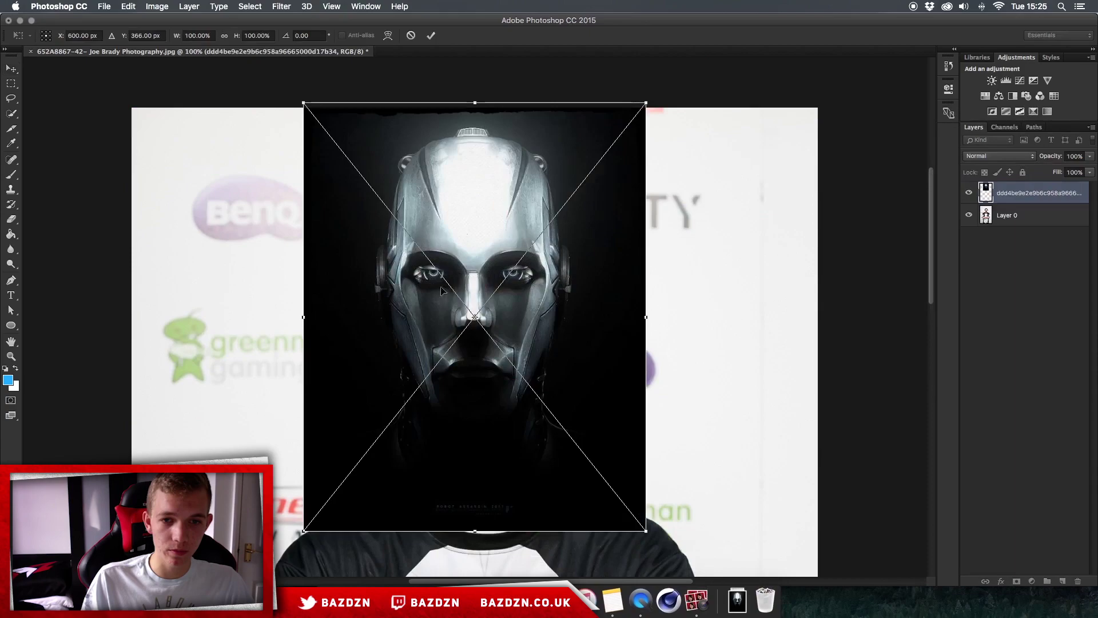
{"action": "left_click_drag", "start_coordinate": [573, 240], "coordinate": [582, 283]}
{"action": "left_click_drag", "start_coordinate": [588, 214], "coordinate": [631, 229]}
{"action": "key", "text": "Return"}
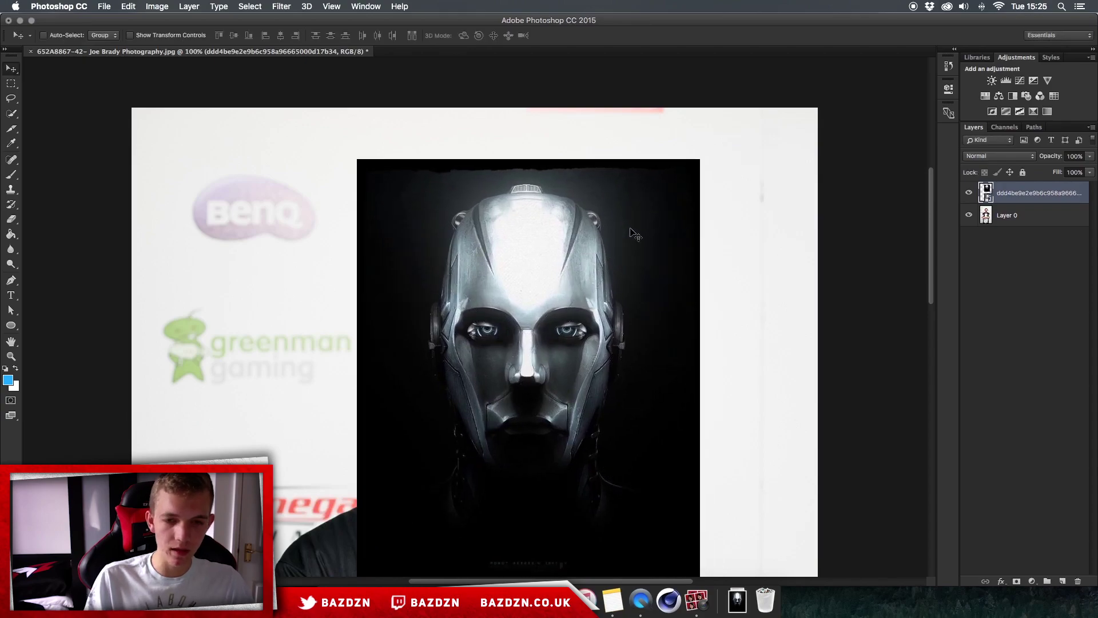
Set the robot layer's opacity to 38% and move it so the robot head overlaps the player's face
{"action": "left_click", "coordinate": [1093, 159]}
{"action": "left_click_drag", "start_coordinate": [1046, 171], "coordinate": [1058, 170]}
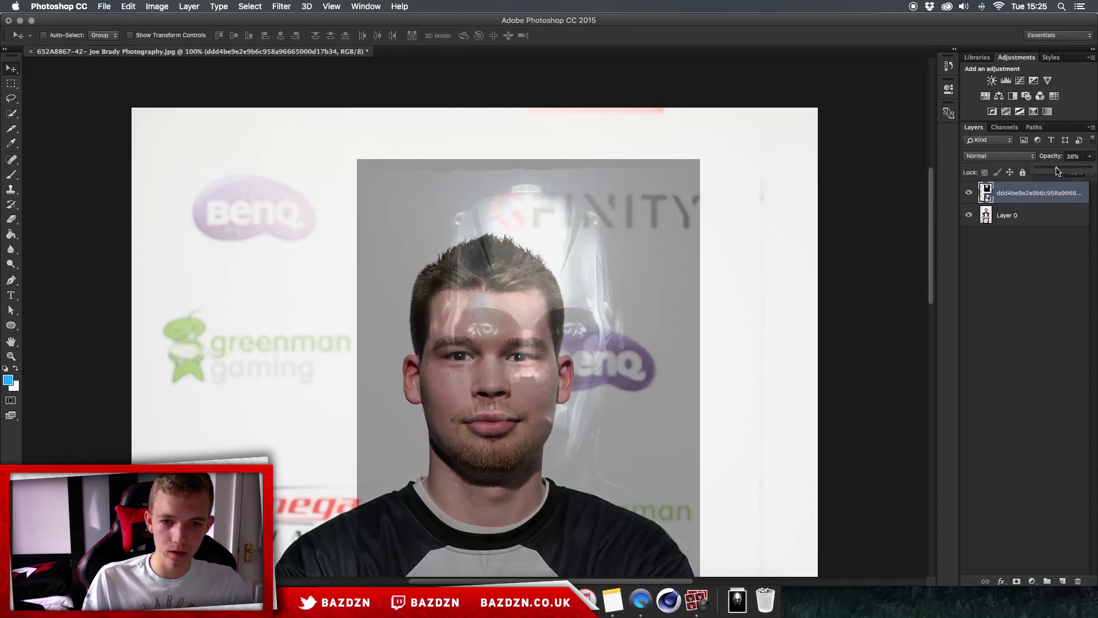
{"action": "left_click_drag", "start_coordinate": [608, 243], "coordinate": [579, 270]}
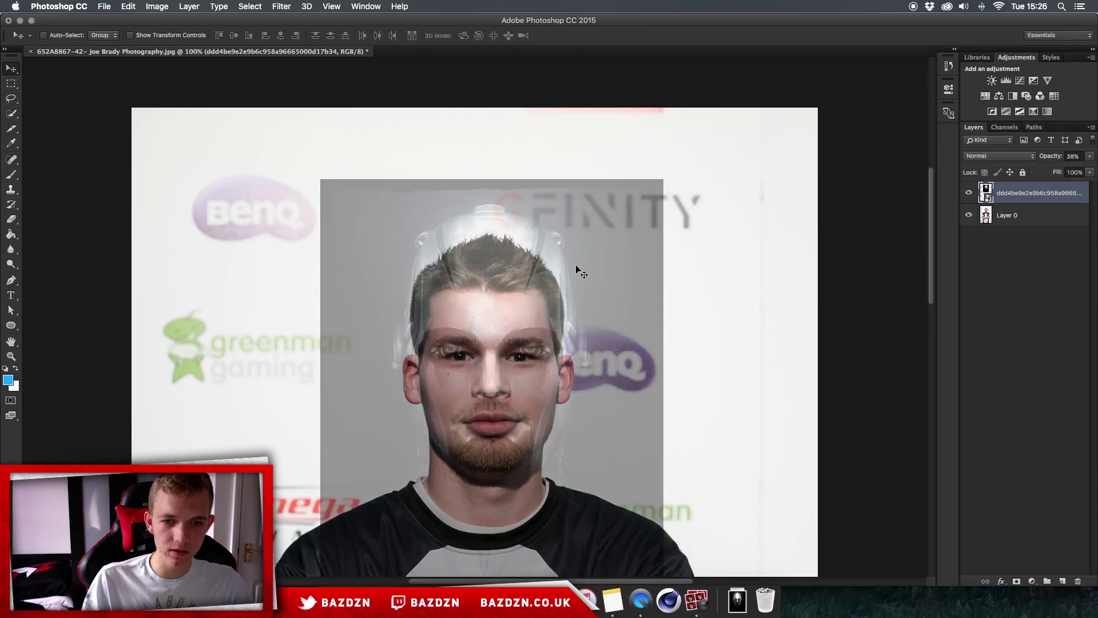
{"action": "scroll", "coordinate": [460, 366], "scroll_direction": "down", "scroll_amount": 4}
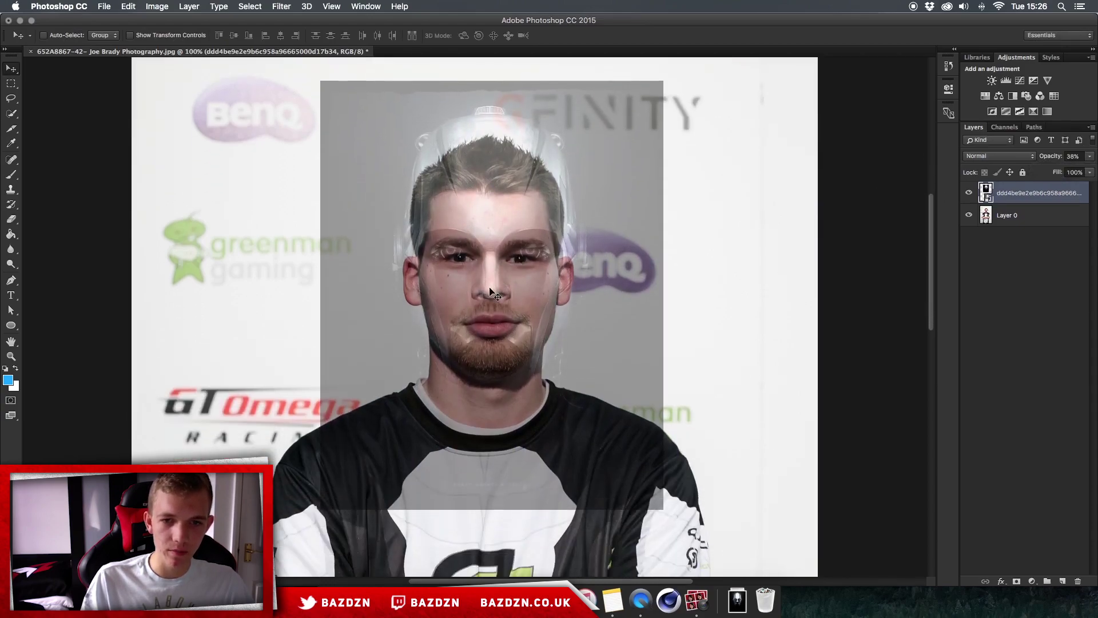
Set the robot layer's opacity to 50%
{"action": "left_click", "coordinate": [1088, 159]}
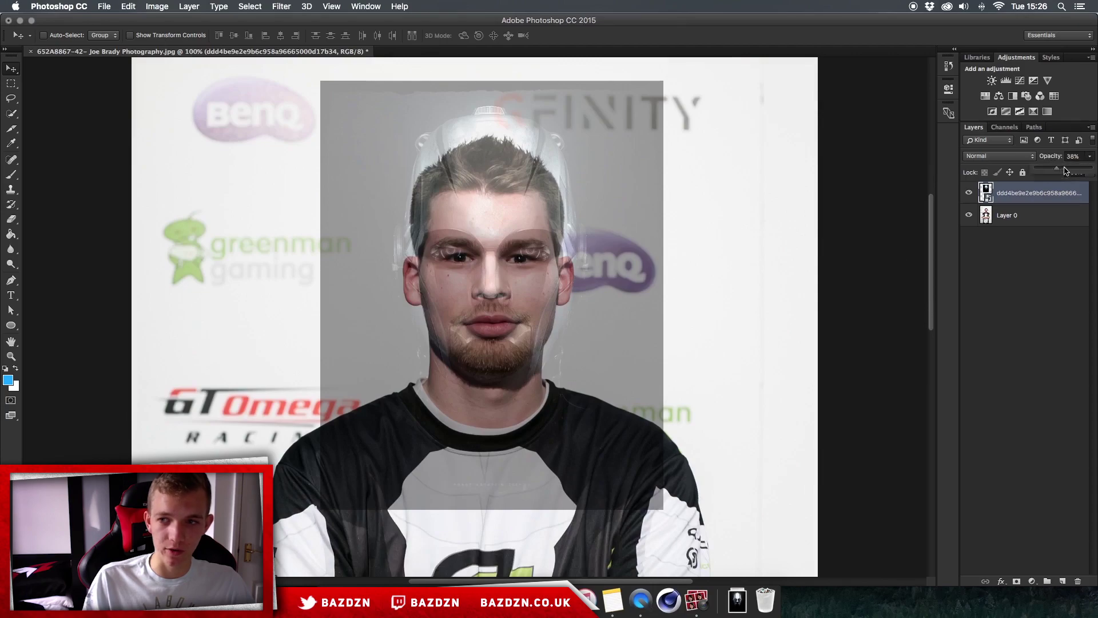
{"action": "left_click", "coordinate": [1065, 168]}
{"action": "left_click", "coordinate": [554, 202]}
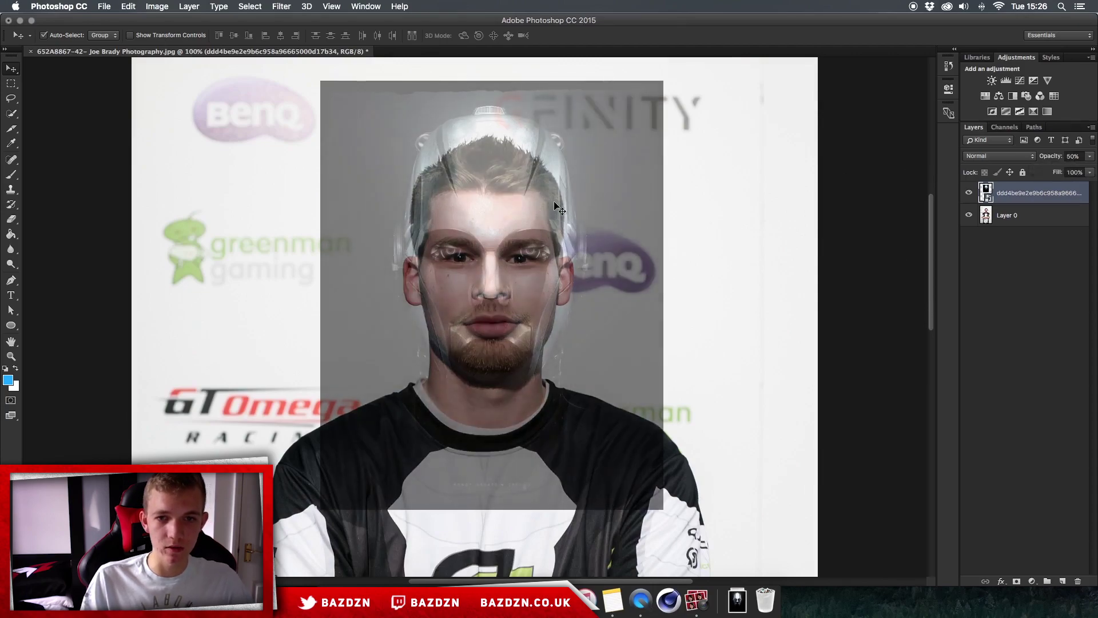
Scale the robot layer to about 74% and align its eyes and nose with the player's face
{"action": "key", "text": "super+t"}
{"action": "left_click_drag", "start_coordinate": [667, 81], "coordinate": [596, 110]}
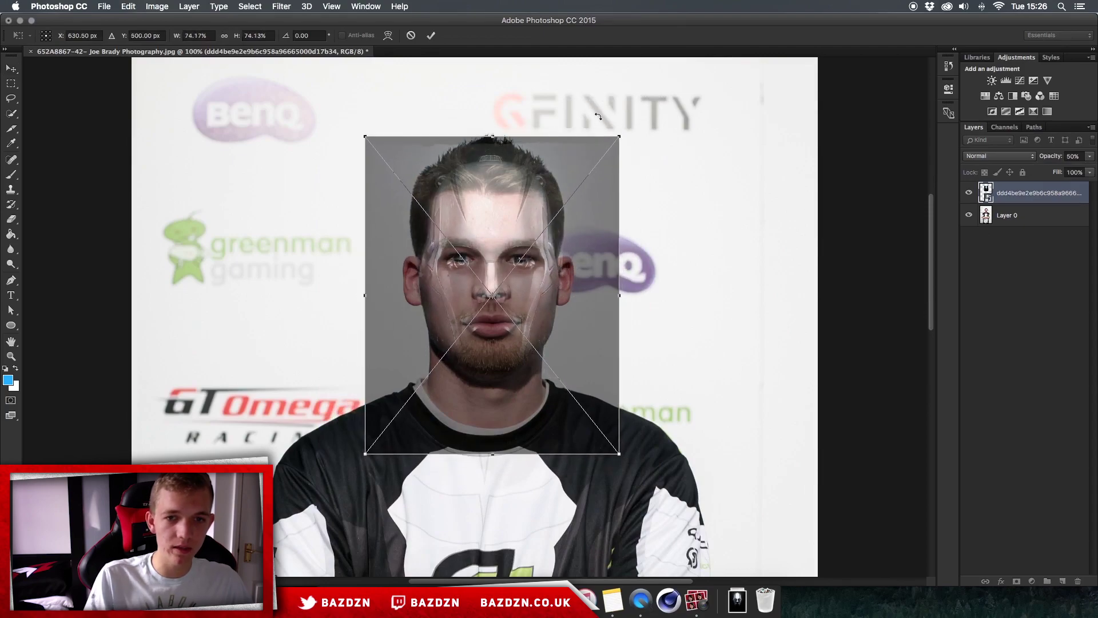
{"action": "key", "text": "super+equal"}
{"action": "scroll", "coordinate": [483, 172], "scroll_direction": "up", "scroll_amount": 3}
{"action": "left_click_drag", "start_coordinate": [480, 267], "coordinate": [484, 261]}
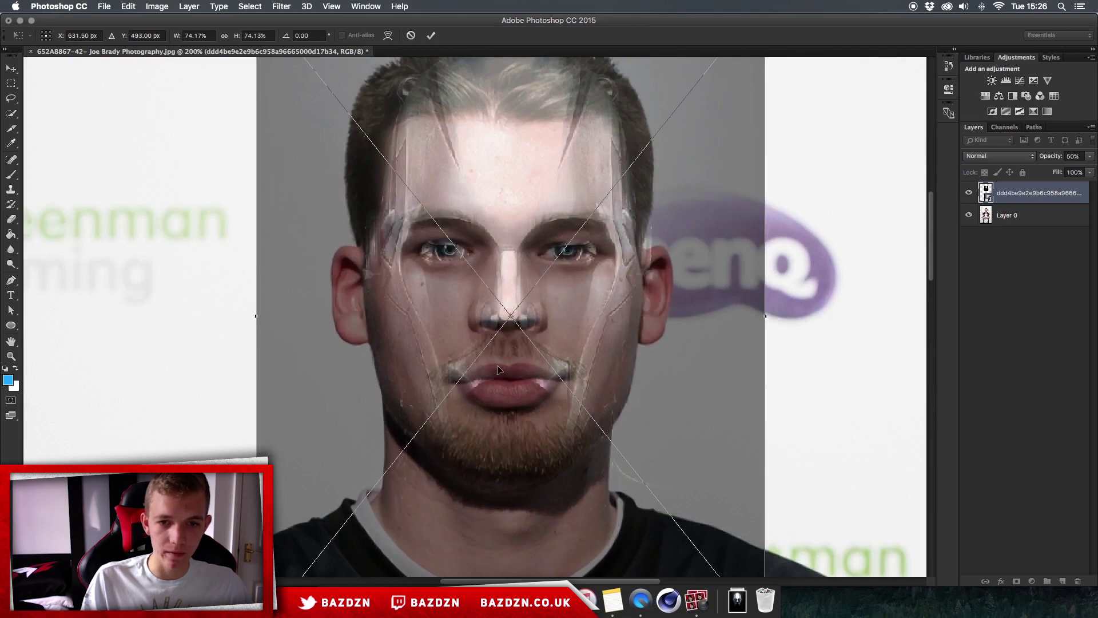
{"action": "key", "text": "super+minus"}
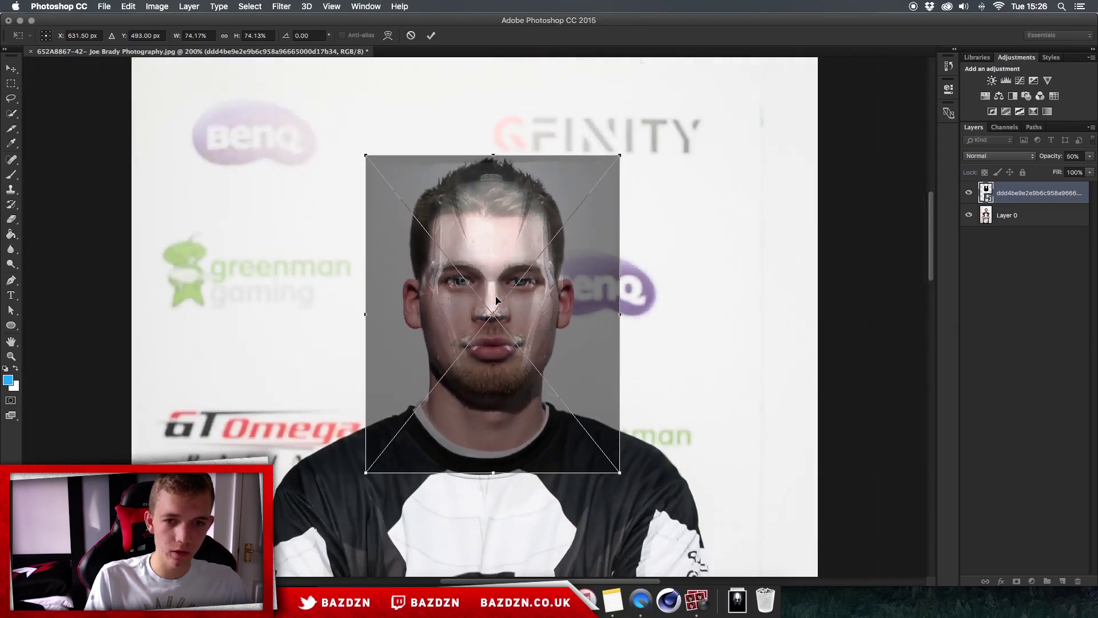
{"action": "key", "text": "Return"}
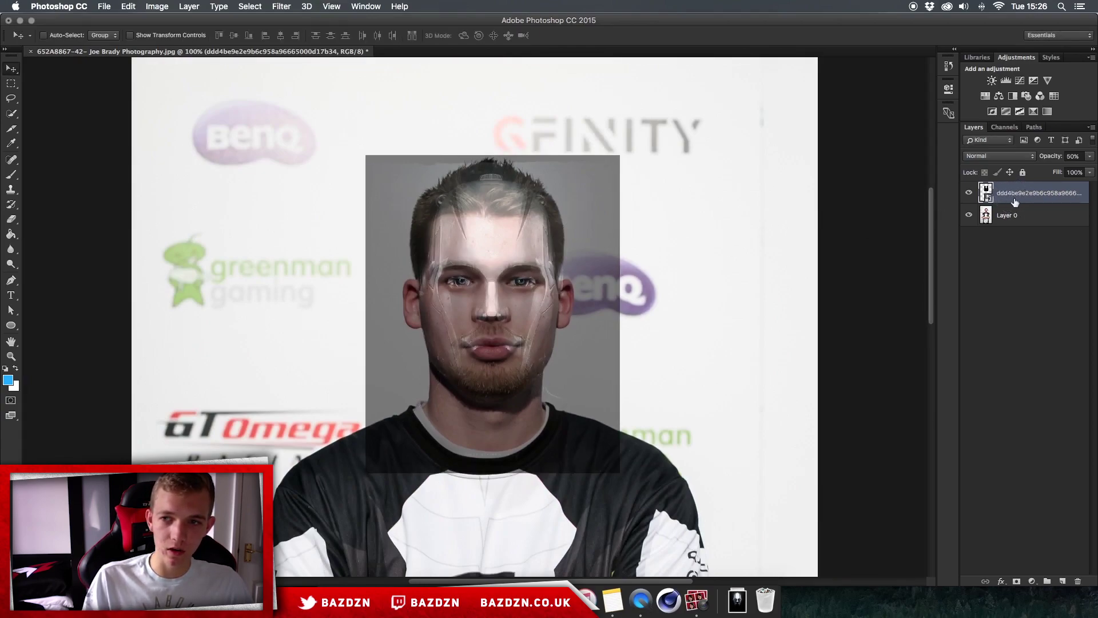
Add a layer mask to the robot layer and hide the whole robot overlay by erasing on the mask with a 400 px eraser
{"action": "left_click", "coordinate": [1016, 581]}
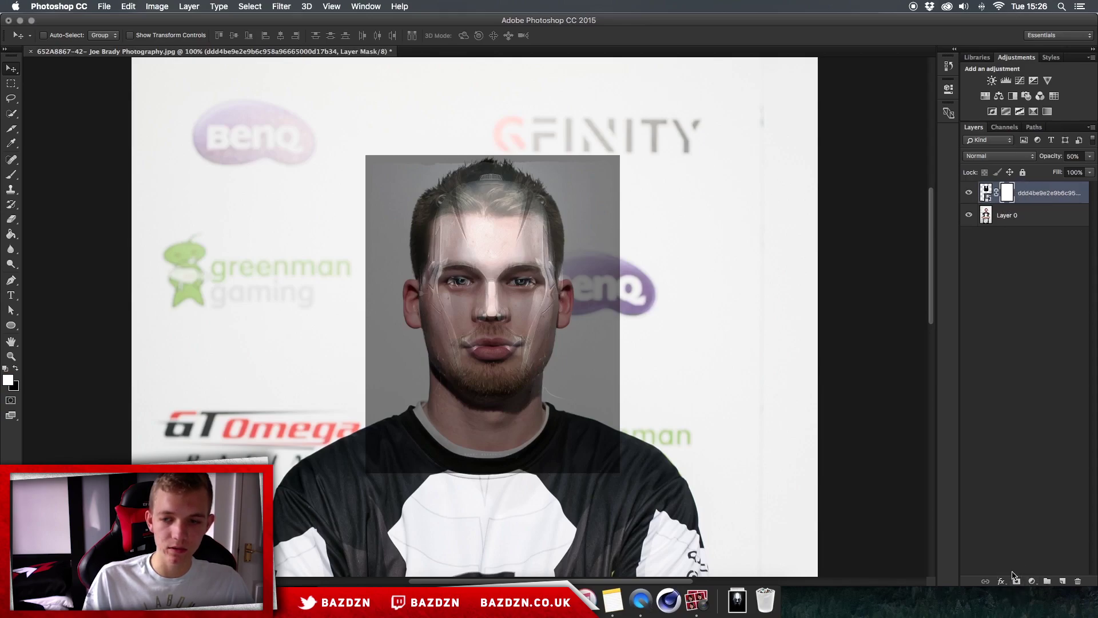
{"action": "left_click", "coordinate": [12, 218]}
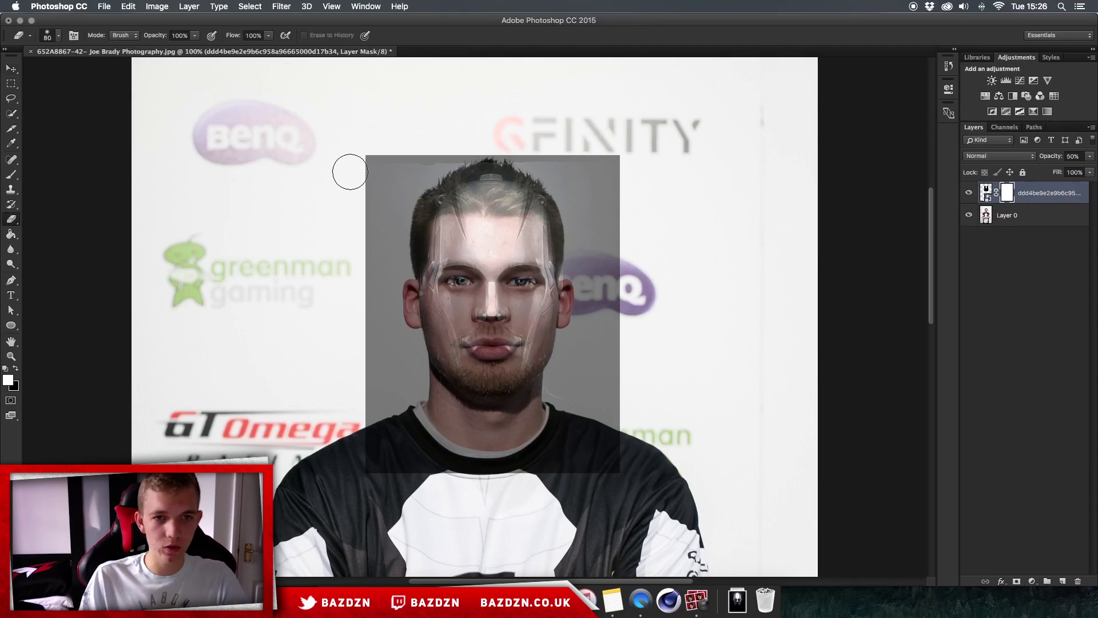
{"action": "key", "text": "bracketright"}
{"action": "key", "text": "bracketright"}
{"action": "key", "text": "bracketright"}
{"action": "key", "text": "bracketright"}
{"action": "key", "text": "bracketright"}
{"action": "key", "text": "bracketright"}
{"action": "key", "text": "bracketright"}
{"action": "key", "text": "bracketright"}
{"action": "key", "text": "bracketright"}
{"action": "mouse_move", "coordinate": [332, 109]}
{"action": "left_mouse_down"}
{"action": "mouse_move", "coordinate": [560, 114]}
{"action": "mouse_move", "coordinate": [368, 506]}
{"action": "mouse_move", "coordinate": [252, 424]}
{"action": "left_mouse_up"}
{"action": "left_click_drag", "start_coordinate": [332, 367], "coordinate": [523, 469]}
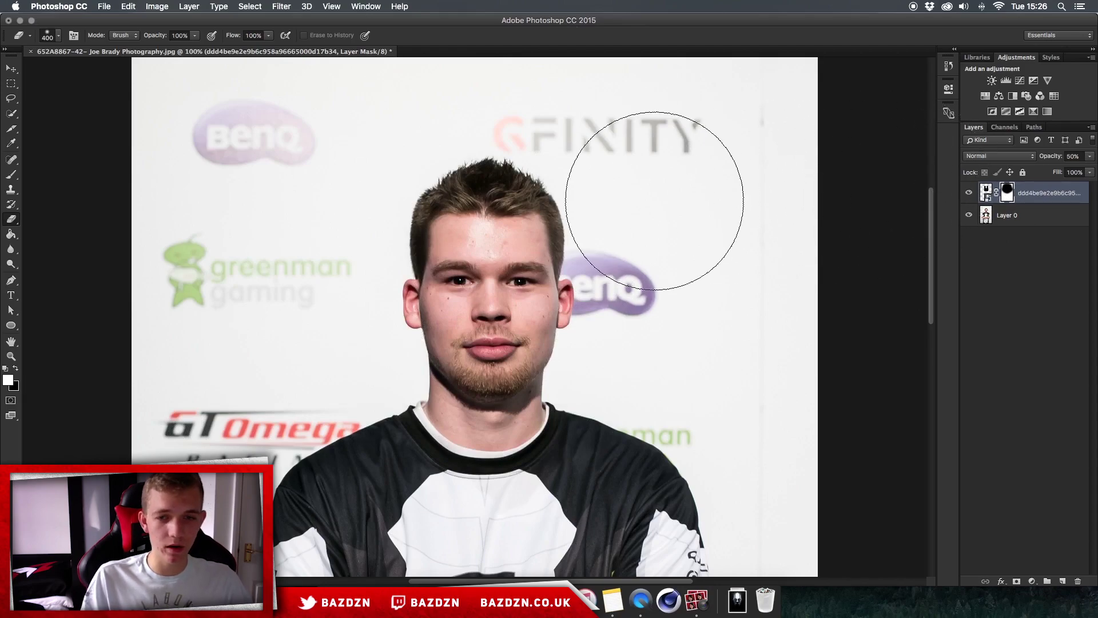
Switch to the Brush tool with white as the foreground and set up a 45 px soft round brush with 0% hardness
{"action": "key", "text": "super+minus"}
{"action": "key", "text": "super+plus"}
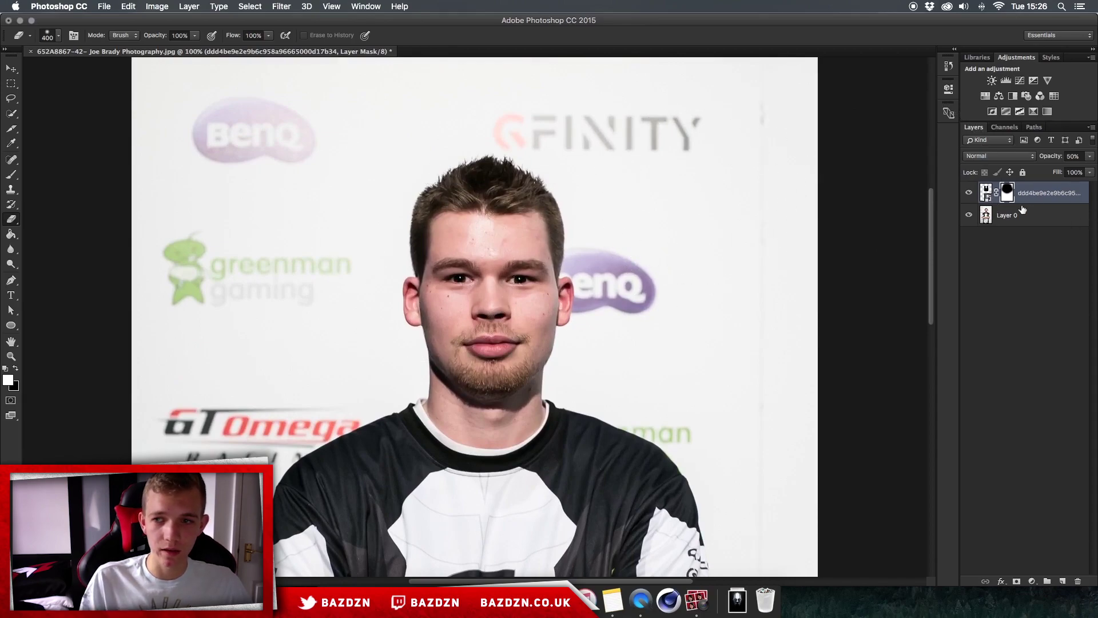
{"action": "key", "text": "super+plus"}
{"action": "scroll", "coordinate": [609, 275], "scroll_direction": "up", "scroll_amount": 5}
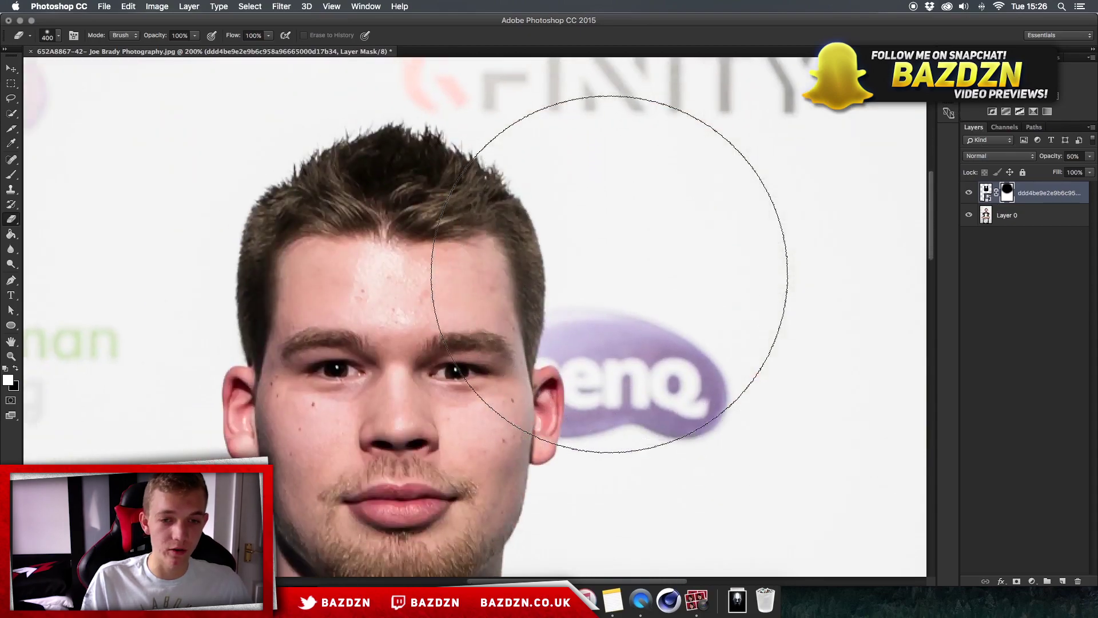
{"action": "scroll", "coordinate": [609, 273], "scroll_direction": "down", "scroll_amount": 5}
{"action": "key", "text": "b"}
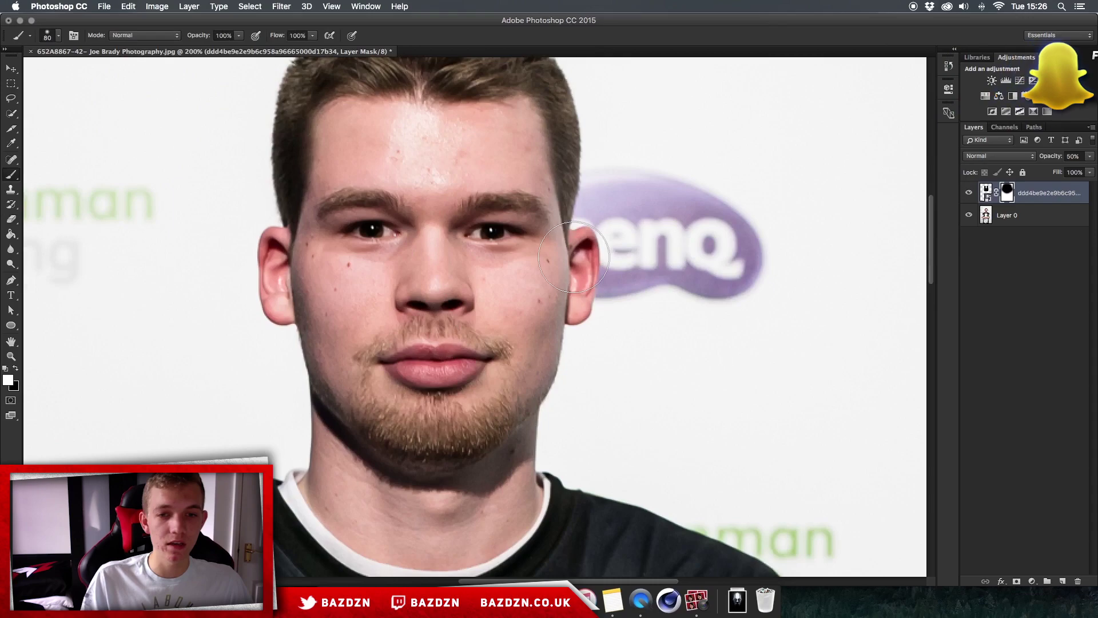
{"action": "scroll", "coordinate": [425, 274], "scroll_direction": "up", "scroll_amount": 1}
{"action": "scroll", "coordinate": [426, 274], "scroll_direction": "up", "scroll_amount": 2}
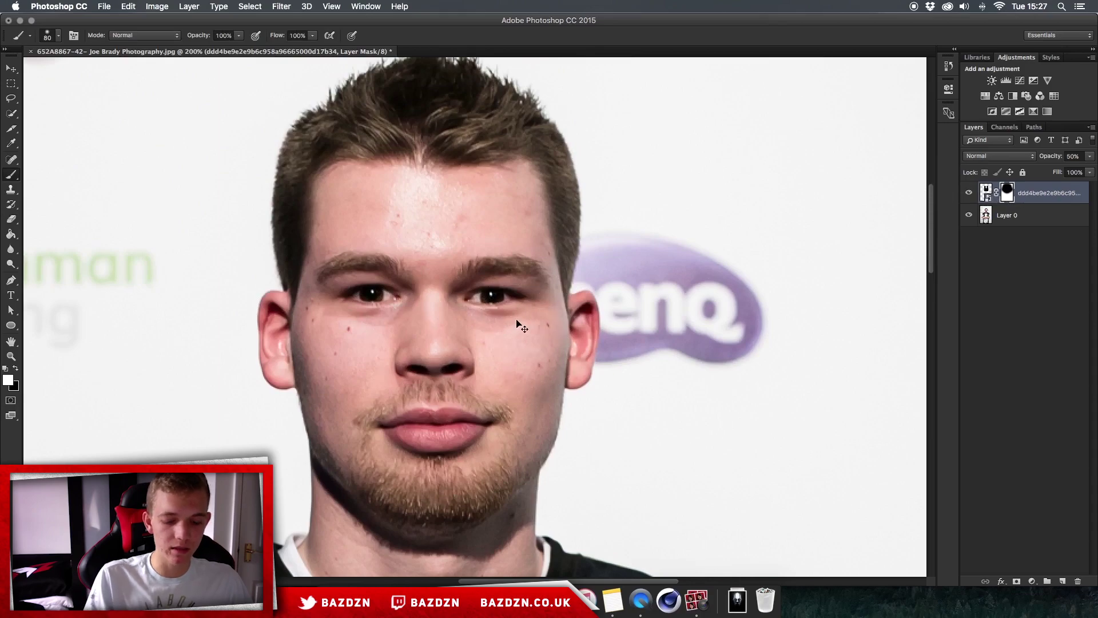
{"action": "key", "text": "super+equal"}
{"action": "key", "text": "super+equal"}
{"action": "key", "text": "bracketleft"}
{"action": "key", "text": "bracketleft"}
{"action": "key", "text": "bracketleft"}
{"action": "key", "text": "bracketleft"}
{"action": "left_click", "coordinate": [14, 178]}
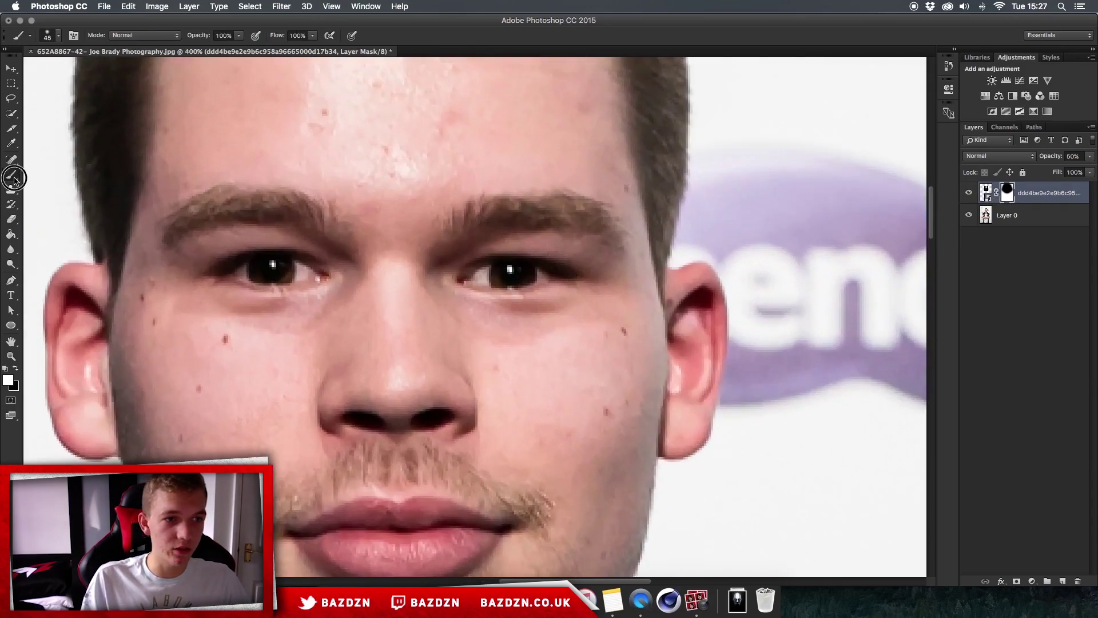
{"action": "right_click", "coordinate": [13, 176]}
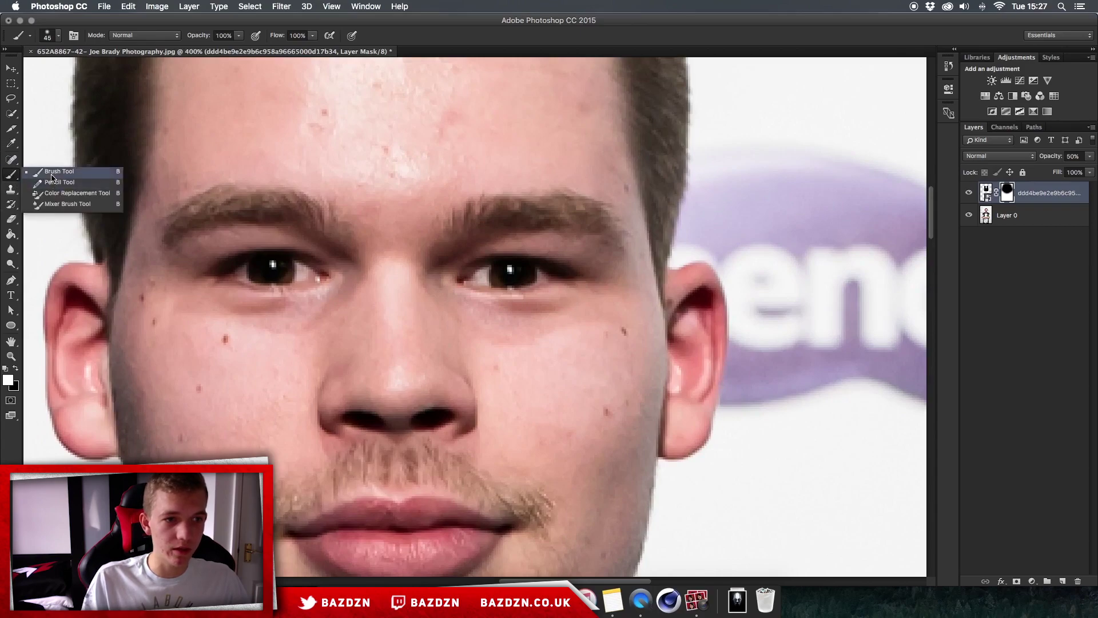
{"action": "left_click", "coordinate": [464, 273]}
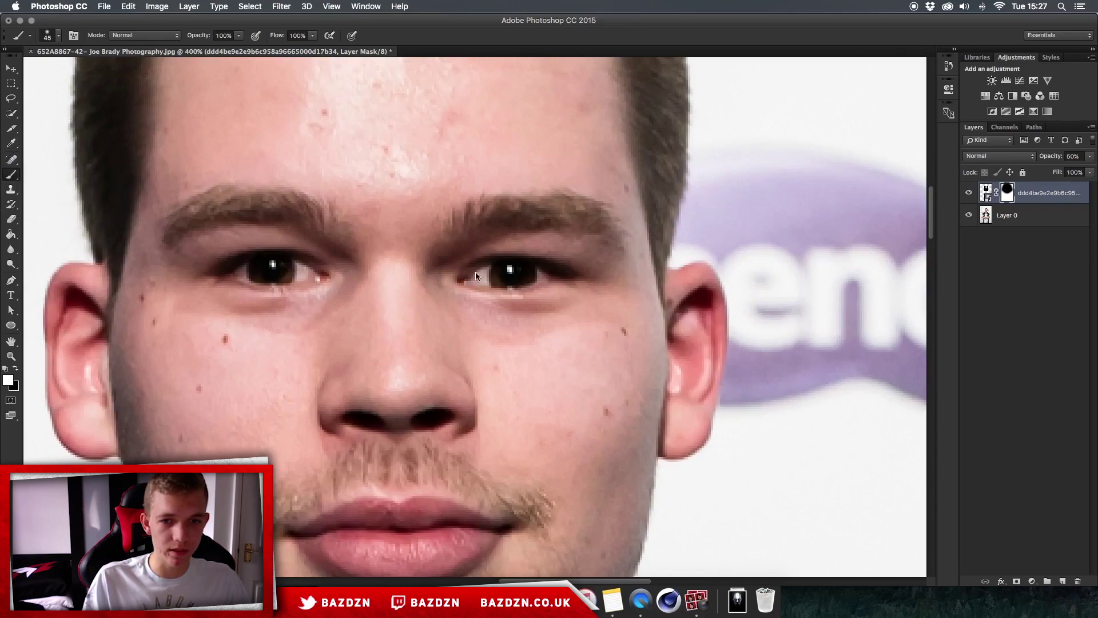
{"action": "right_click", "coordinate": [503, 274]}
{"action": "left_click_drag", "start_coordinate": [528, 307], "coordinate": [648, 310]}
{"action": "left_click", "coordinate": [558, 360]}
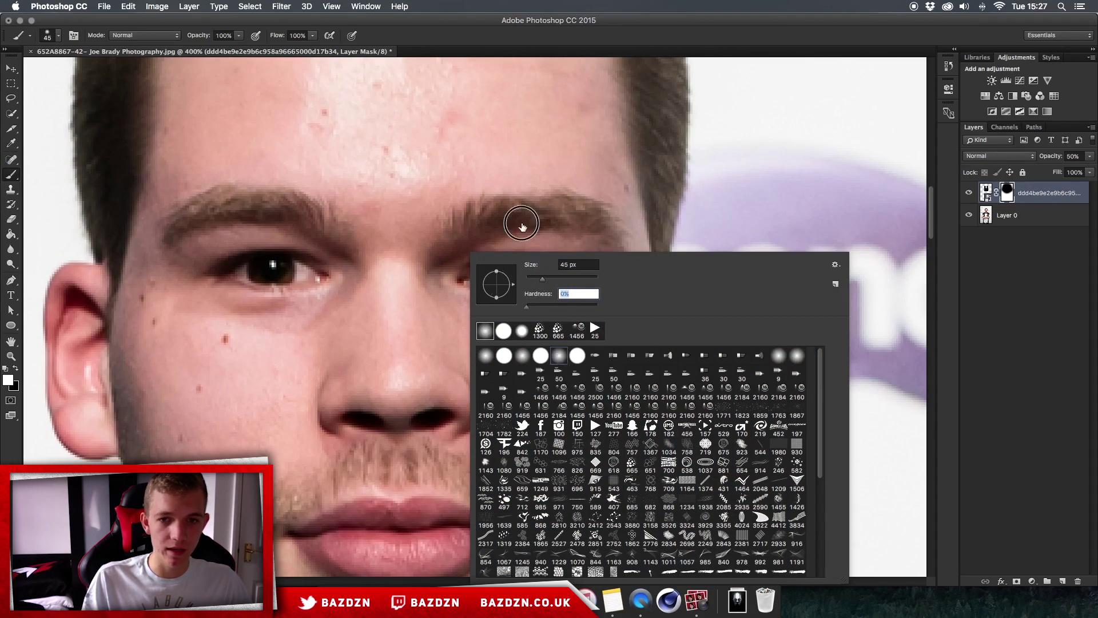
{"action": "left_click", "coordinate": [522, 223]}
{"action": "key", "text": "super+z"}
Reduce the brush to about 10 px and paint white on the mask over the image's right eye to reveal the robotic eye
{"action": "key", "text": "super+plus"}
{"action": "key", "text": "super+equal"}
{"action": "key", "text": "super+equal"}
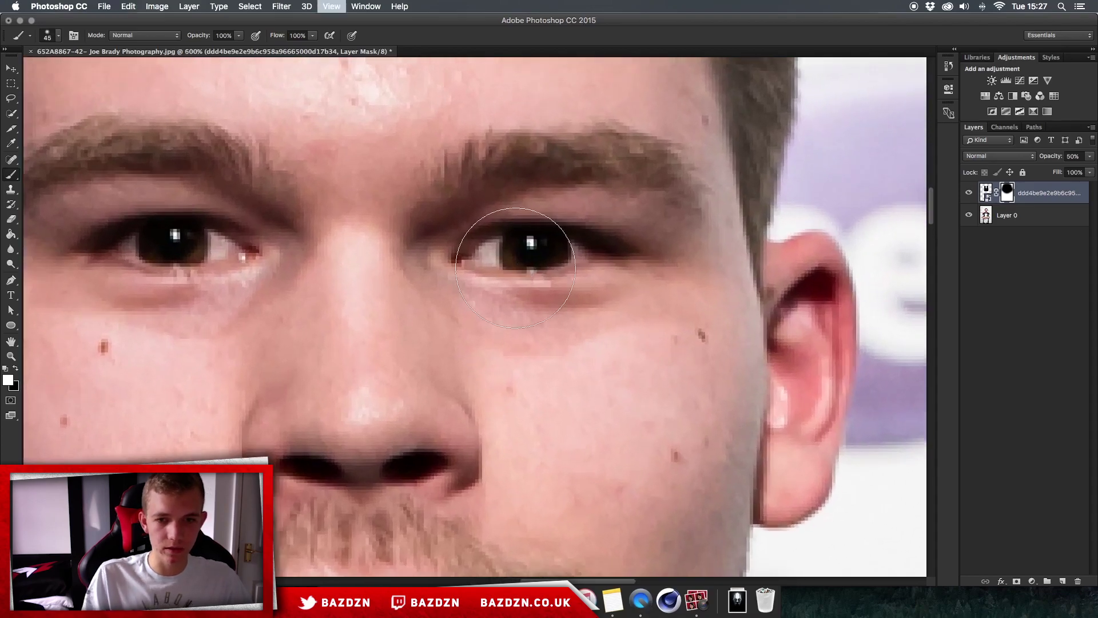
{"action": "key", "text": "bracketright"}
{"action": "key", "text": "bracketright"}
{"action": "key", "text": "bracketright"}
{"action": "key", "text": "bracketright"}
{"action": "key", "text": "bracketright"}
{"action": "key", "text": "bracketleft"}
{"action": "key", "text": "bracketleft"}
{"action": "key", "text": "bracketleft"}
{"action": "key", "text": "bracketleft"}
{"action": "key", "text": "bracketleft"}
{"action": "key", "text": "bracketleft"}
{"action": "key", "text": "bracketleft"}
{"action": "key", "text": "bracketleft"}
{"action": "key", "text": "bracketleft"}
{"action": "key", "text": "bracketleft"}
{"action": "key", "text": "bracketleft"}
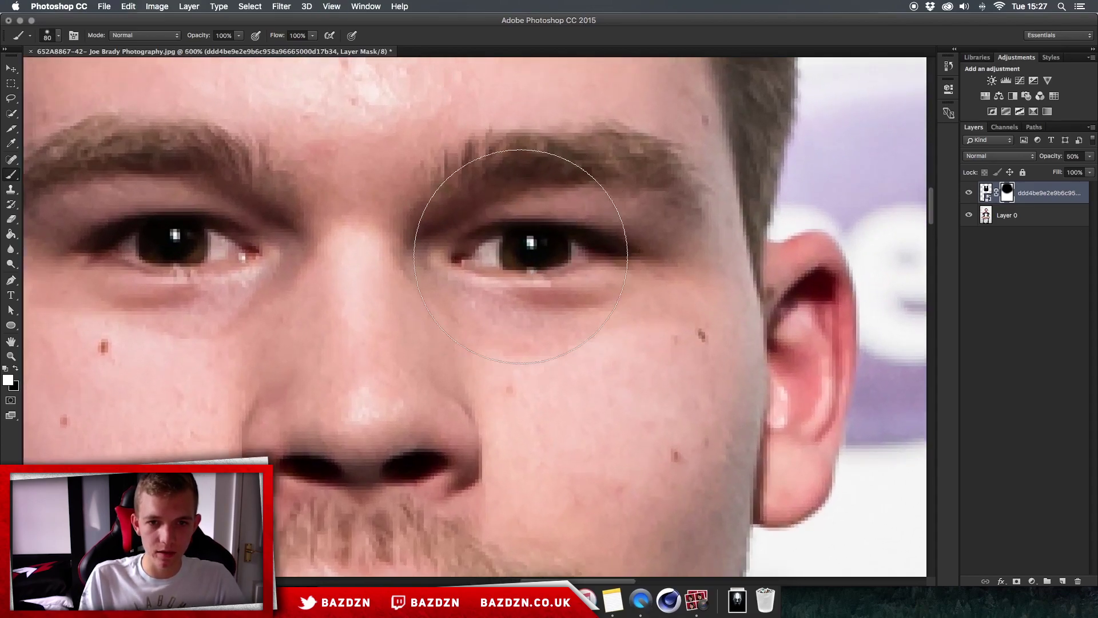
{"action": "key", "text": "bracketleft"}
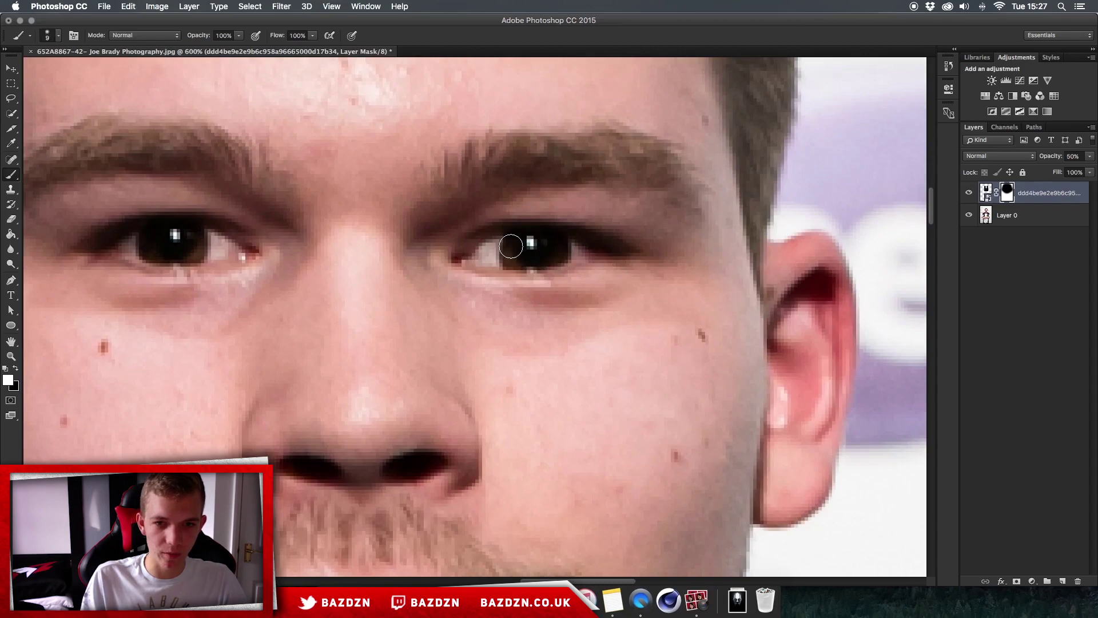
{"action": "mouse_move", "coordinate": [497, 251]}
{"action": "left_mouse_down"}
{"action": "mouse_move", "coordinate": [485, 264]}
{"action": "mouse_move", "coordinate": [544, 247]}
{"action": "mouse_move", "coordinate": [530, 248]}
{"action": "mouse_move", "coordinate": [576, 258]}
{"action": "mouse_move", "coordinate": [539, 254]}
{"action": "left_mouse_up"}
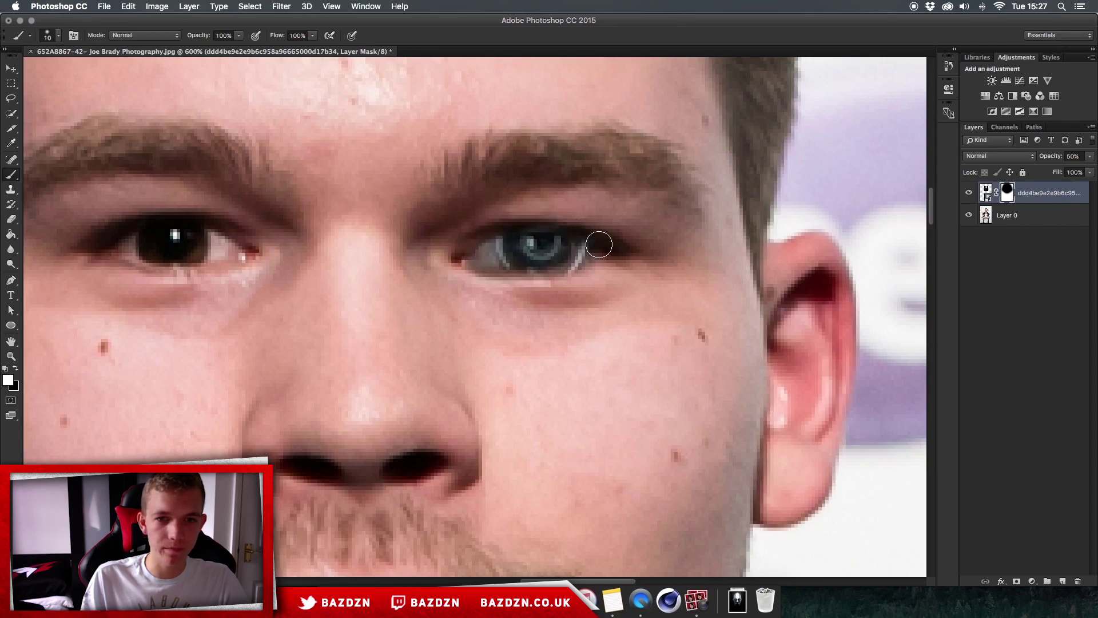
{"action": "mouse_move", "coordinate": [502, 251]}
{"action": "left_mouse_down"}
{"action": "mouse_move", "coordinate": [583, 244]}
{"action": "mouse_move", "coordinate": [503, 236]}
{"action": "mouse_move", "coordinate": [477, 248]}
{"action": "mouse_move", "coordinate": [530, 235]}
{"action": "left_mouse_up"}
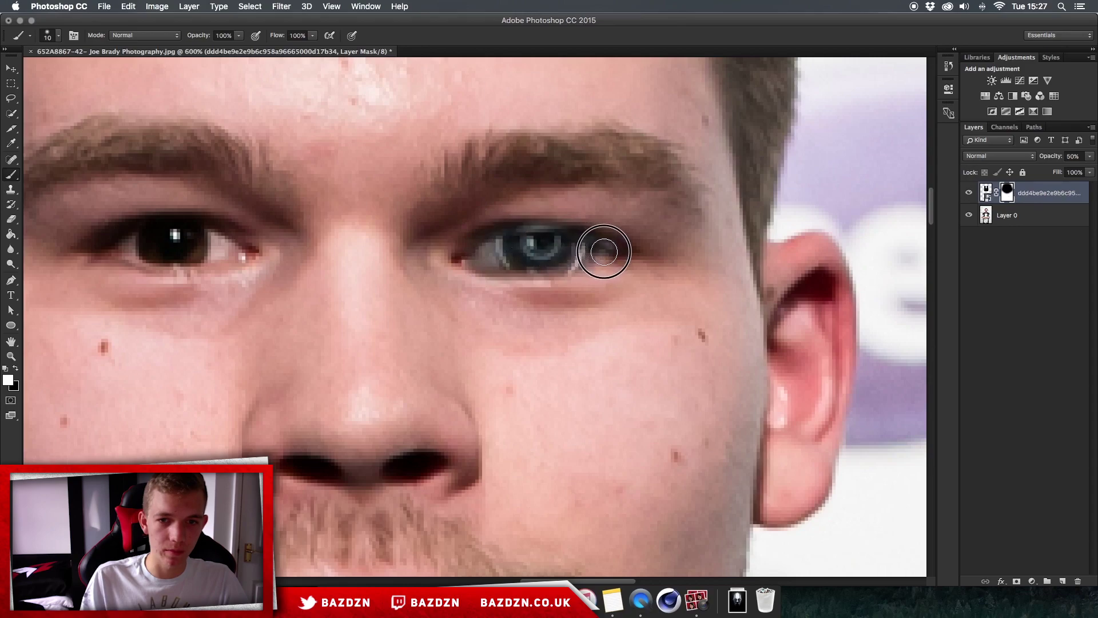
Examine the revealed robotic eye up close and against the whole portrait
{"action": "key", "text": "super+minus"}
{"action": "key", "text": "super+minus"}
{"action": "key", "text": "super+minus"}
{"action": "key", "text": "super+minus"}
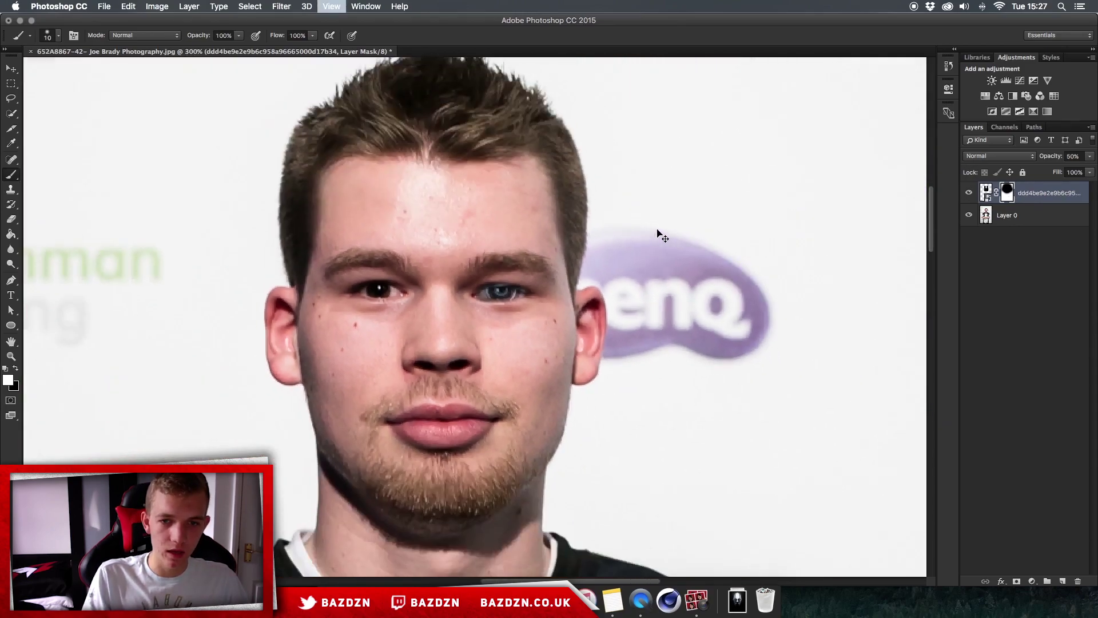
{"action": "key", "text": "super+plus"}
{"action": "key", "text": "super+minus"}
{"action": "key", "text": "super+minus"}
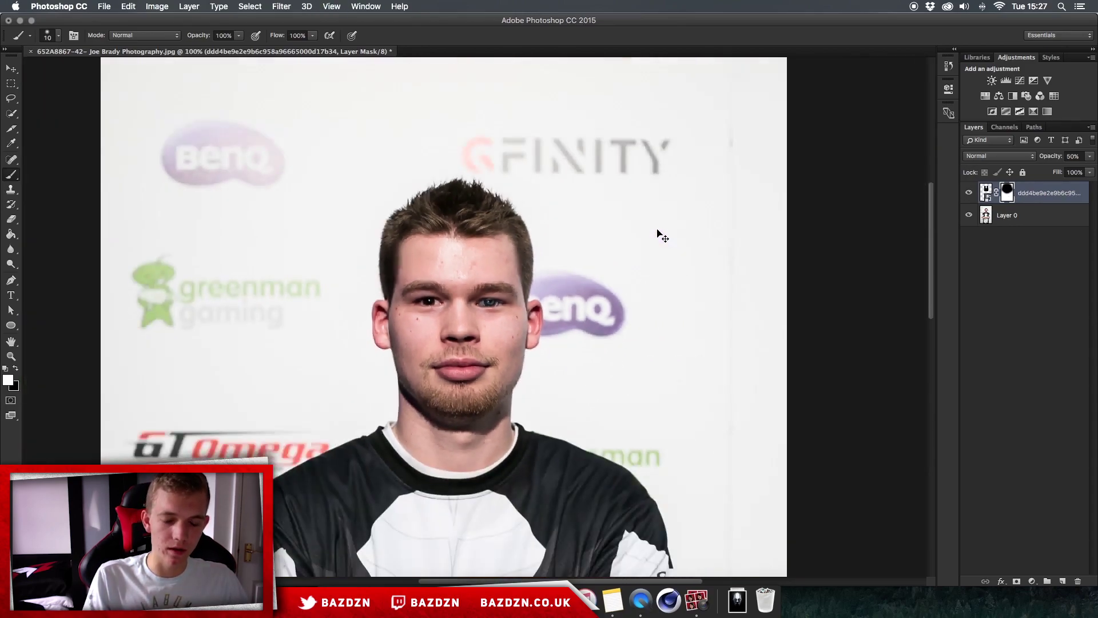
{"action": "key", "text": "super+plus"}
{"action": "key", "text": "super+plus"}
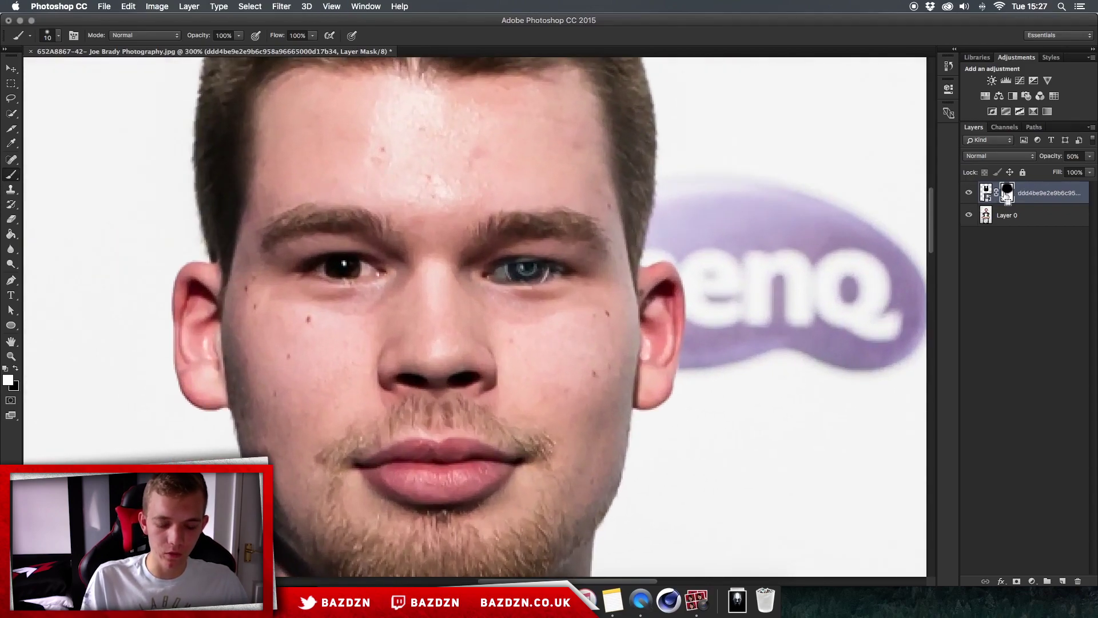
{"action": "key", "text": "super+plus"}
{"action": "key", "text": "super+plus"}
{"action": "key", "text": "super+plus"}
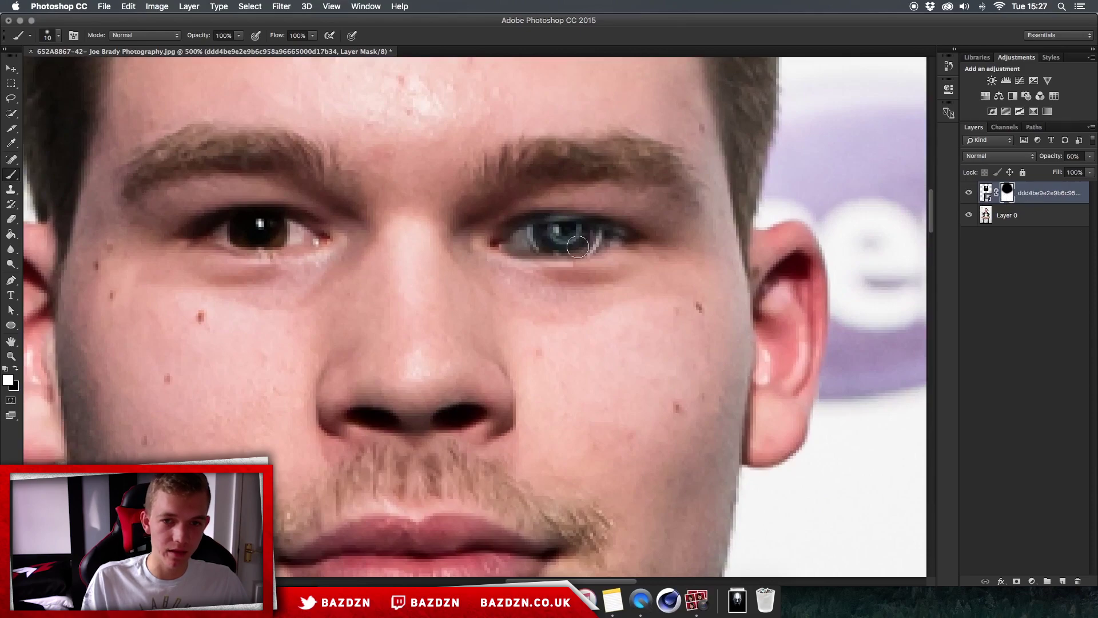
{"action": "mouse_move", "coordinate": [543, 345]}
{"action": "left_mouse_down"}
{"action": "mouse_move", "coordinate": [527, 317]}
{"action": "mouse_move", "coordinate": [639, 274]}
{"action": "left_mouse_up"}
{"action": "mouse_move", "coordinate": [602, 326]}
{"action": "left_mouse_down"}
{"action": "mouse_move", "coordinate": [339, 244]}
{"action": "mouse_move", "coordinate": [401, 303]}
{"action": "left_mouse_up"}
{"action": "key", "text": "super+z"}
{"action": "key", "text": "super+minus"}
{"action": "key", "text": "super+minus"}
{"action": "key", "text": "super+minus"}
{"action": "key", "text": "bracketright"}
{"action": "key", "text": "bracketright"}
{"action": "key", "text": "bracketright"}
{"action": "key", "text": "bracketright"}
{"action": "key", "text": "bracketright"}
{"action": "key", "text": "bracketright"}
{"action": "key", "text": "bracketright"}
{"action": "key", "text": "bracketright"}
{"action": "key", "text": "bracketright"}
{"action": "mouse_move", "coordinate": [417, 135]}
{"action": "left_mouse_down"}
{"action": "mouse_move", "coordinate": [297, 275]}
{"action": "mouse_move", "coordinate": [332, 378]}
{"action": "left_mouse_up"}
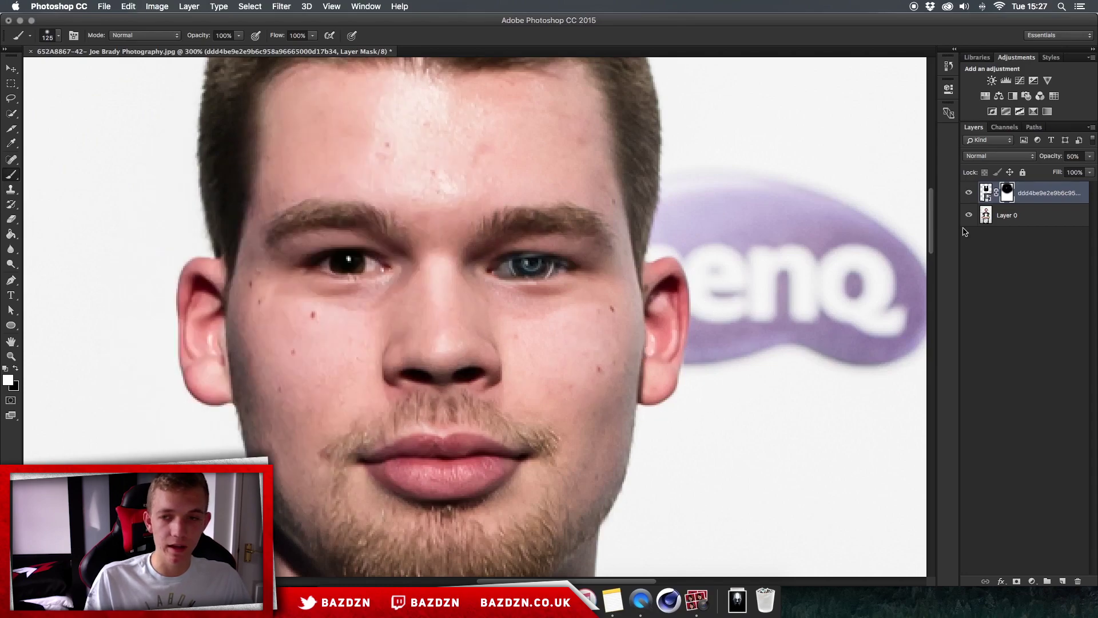
Set the robot layer's opacity to 100%
{"action": "key", "text": "super+minus"}
{"action": "key", "text": "super+minus"}
{"action": "key", "text": "super+minus"}
{"action": "key", "text": "super+equal"}
{"action": "key", "text": "super+equal"}
{"action": "key", "text": "super+equal"}
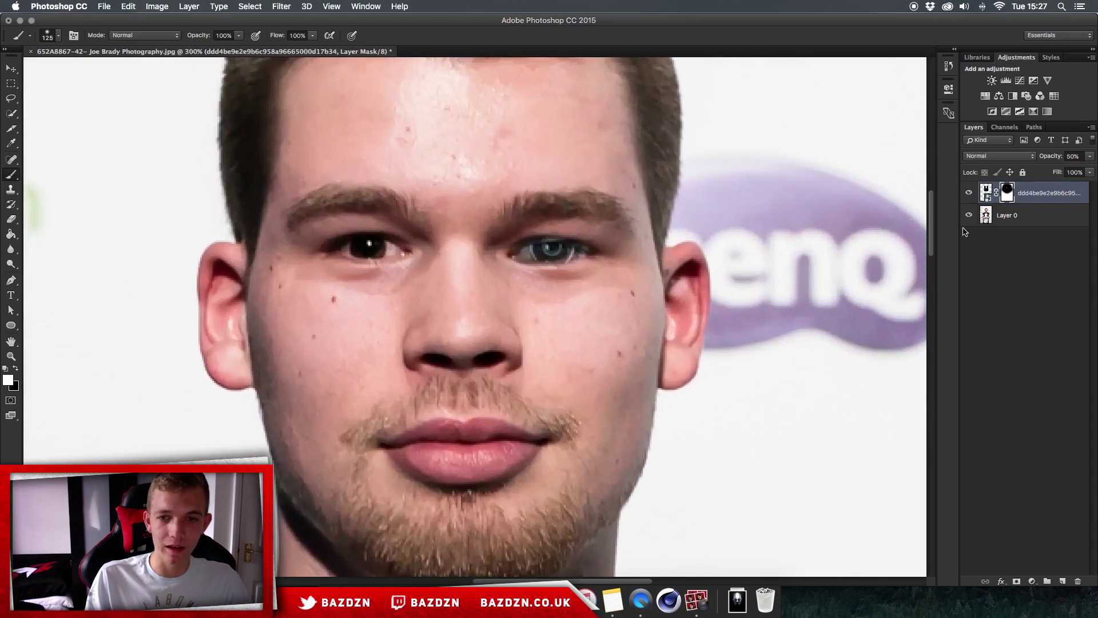
{"action": "scroll", "coordinate": [548, 261], "scroll_direction": "up", "scroll_amount": 3}
{"action": "left_click", "coordinate": [987, 193]}
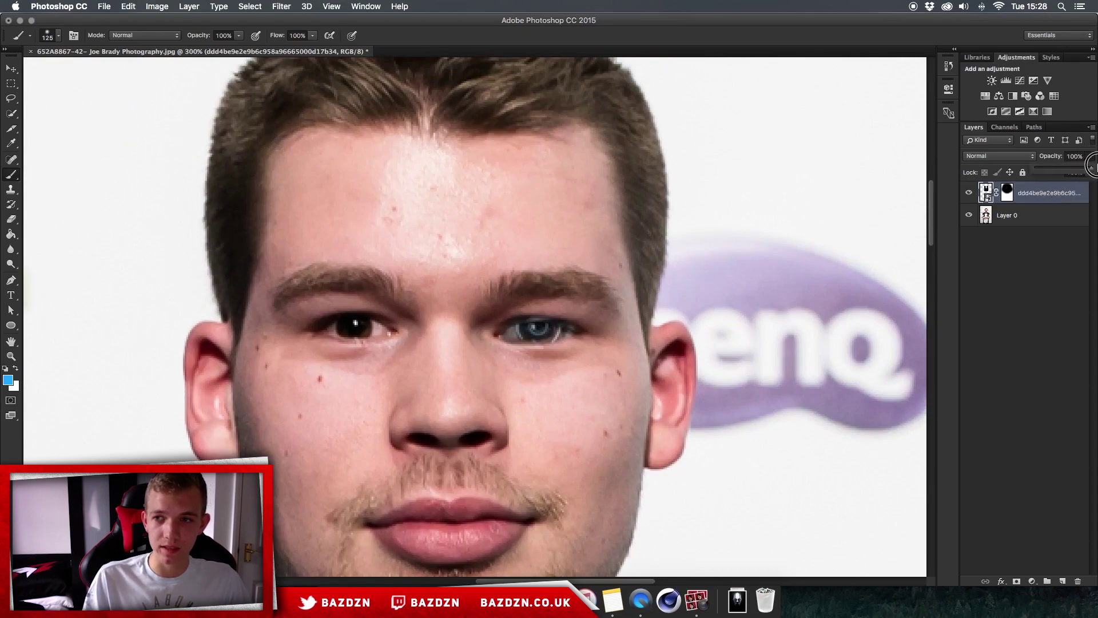
{"action": "left_click_drag", "start_coordinate": [1097, 165], "coordinate": [1096, 167]}
Paint on the layer mask with a 9 px brush to extend the robotic eye into its inner and outer corners
{"action": "scroll", "coordinate": [540, 307], "scroll_direction": "down", "scroll_amount": 2}
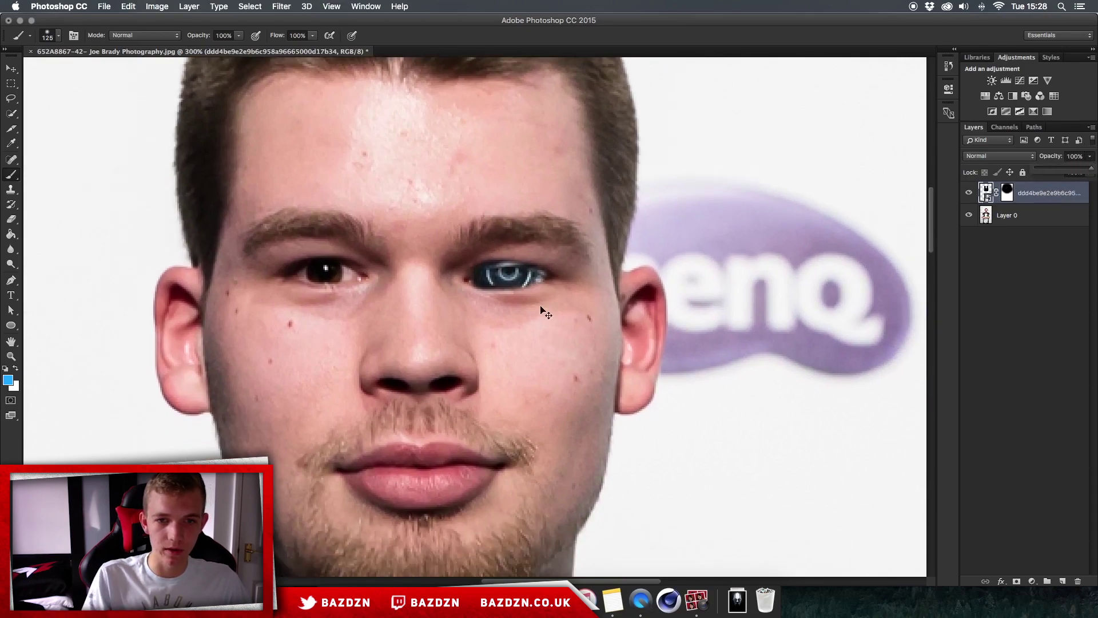
{"action": "scroll", "coordinate": [541, 308], "scroll_direction": "up", "scroll_amount": 3}
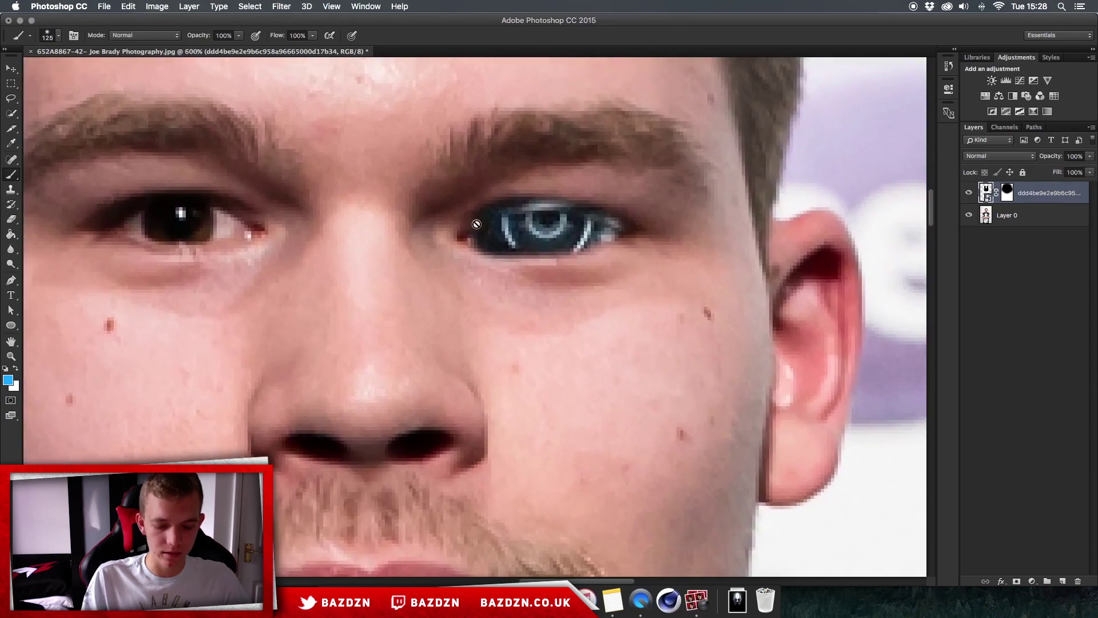
{"action": "key", "text": "bracketleft"}
{"action": "key", "text": "bracketleft"}
{"action": "key", "text": "bracketleft"}
{"action": "key", "text": "bracketleft"}
{"action": "key", "text": "bracketleft"}
{"action": "key", "text": "bracketleft"}
{"action": "key", "text": "bracketleft"}
{"action": "key", "text": "bracketleft"}
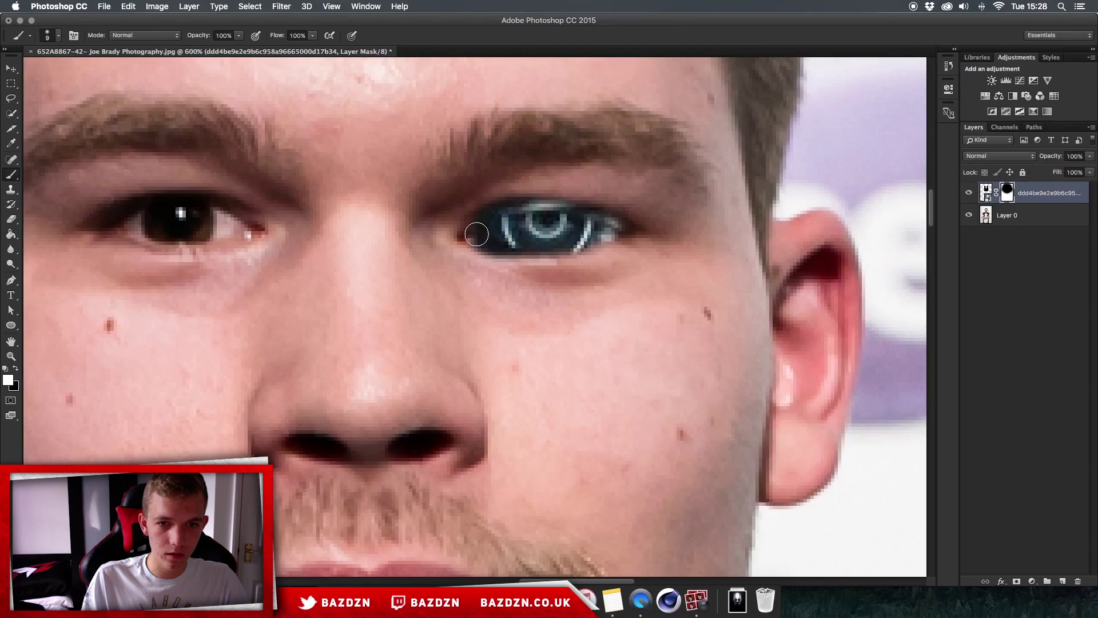
{"action": "left_click_drag", "start_coordinate": [476, 234], "coordinate": [562, 222]}
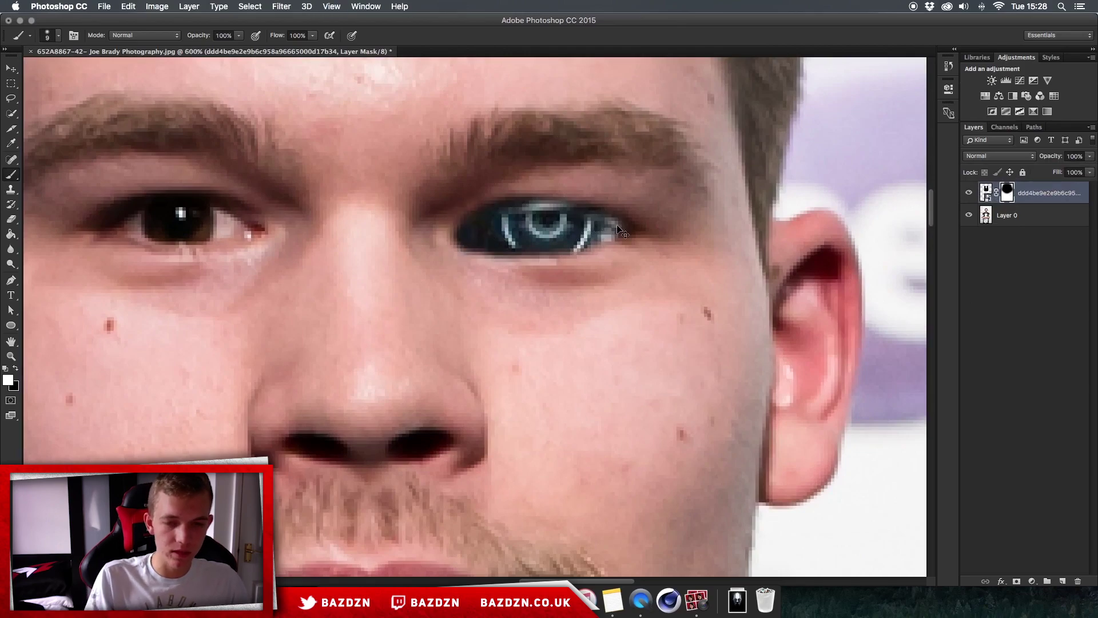
{"action": "key", "text": "super+minus"}
{"action": "key", "text": "super+minus"}
{"action": "key", "text": "super+minus"}
{"action": "key", "text": "super+equal"}
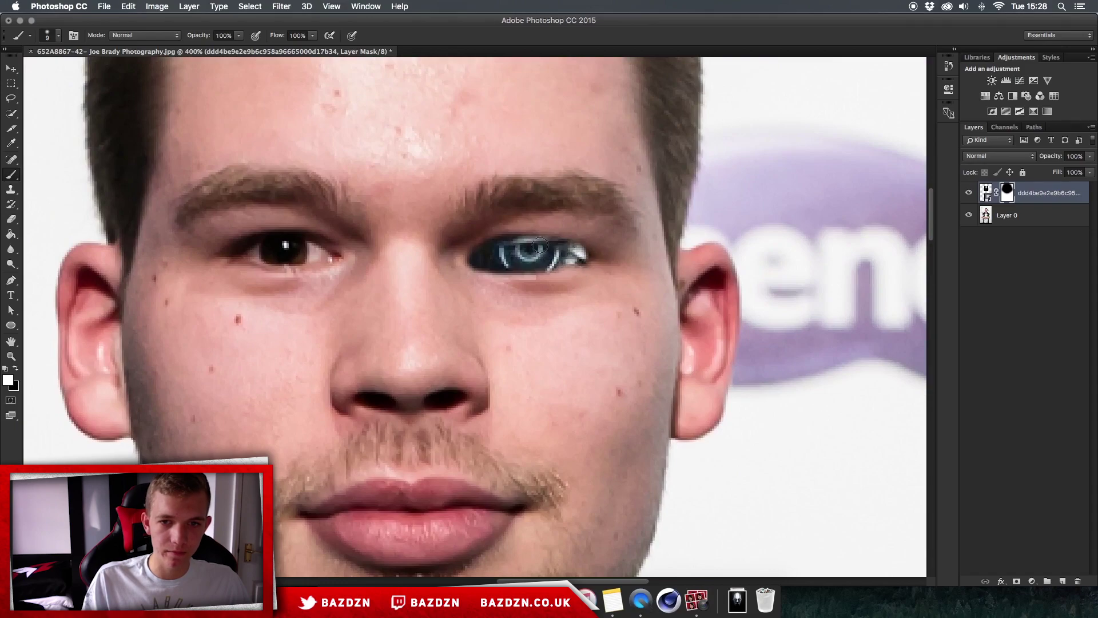
{"action": "left_click_drag", "start_coordinate": [515, 246], "coordinate": [566, 254]}
{"action": "key", "text": "super+minus"}
{"action": "key", "text": "super+minus"}
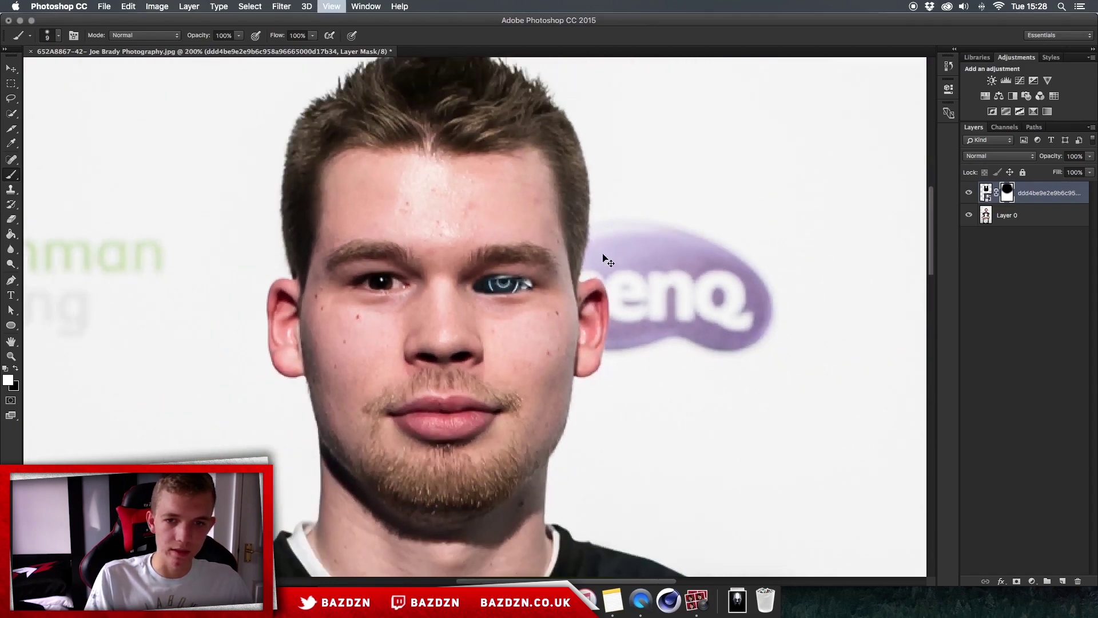
Paint on the mask with a soft 60 px brush at 0% hardness to reveal the robot plating on the cheek below the robotic eye
{"action": "key", "text": "super+equal"}
{"action": "scroll", "coordinate": [603, 255], "scroll_direction": "right", "scroll_amount": 3}
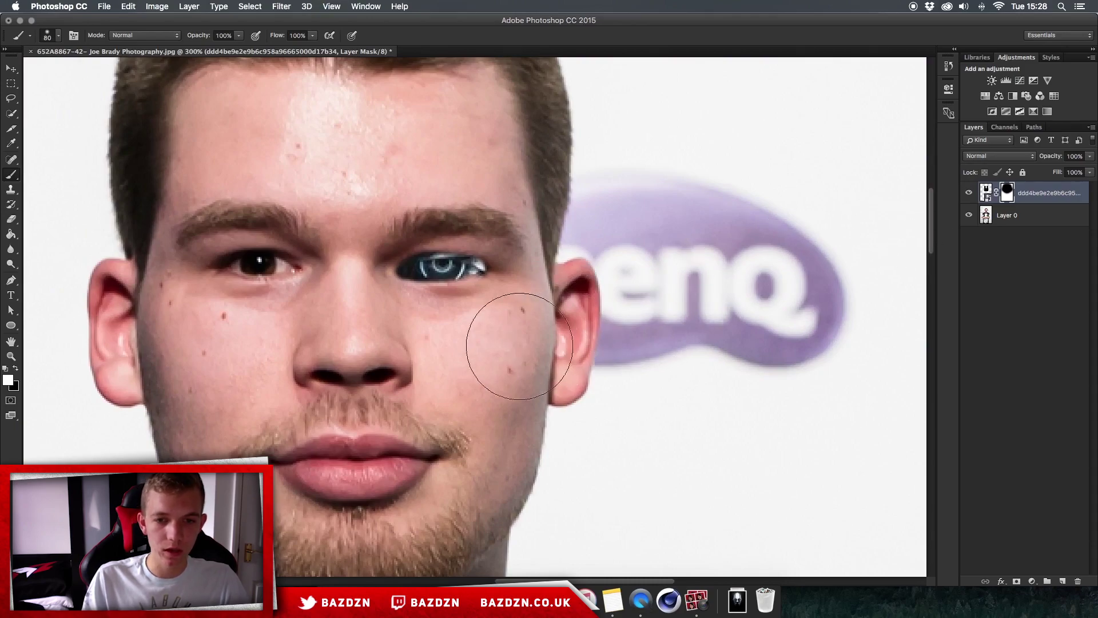
{"action": "key", "text": "bracketleft"}
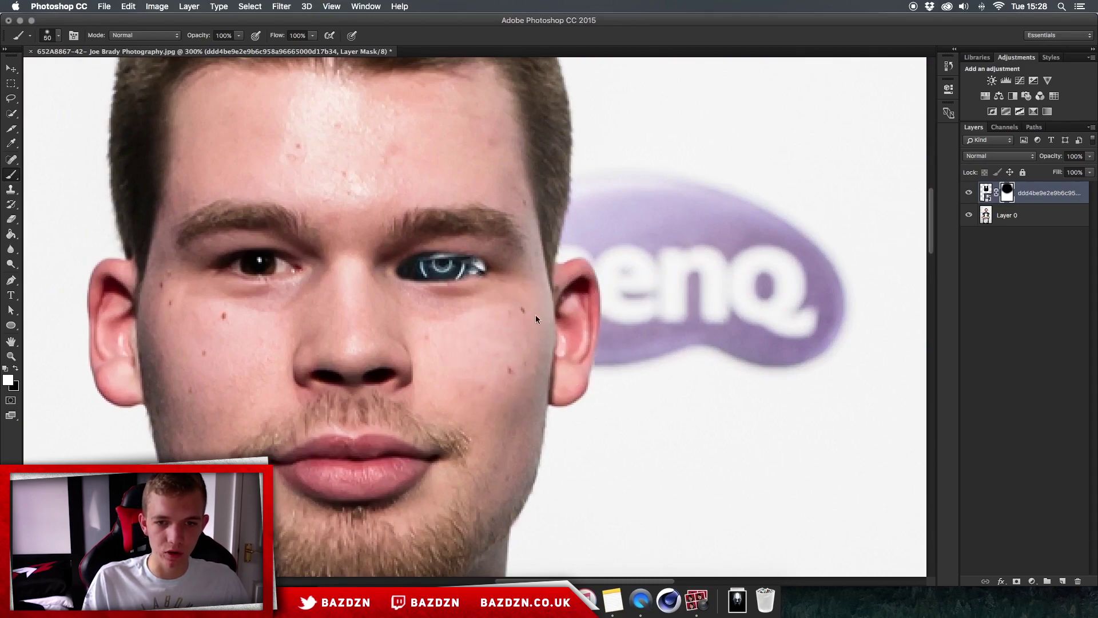
{"action": "right_click", "coordinate": [536, 319]}
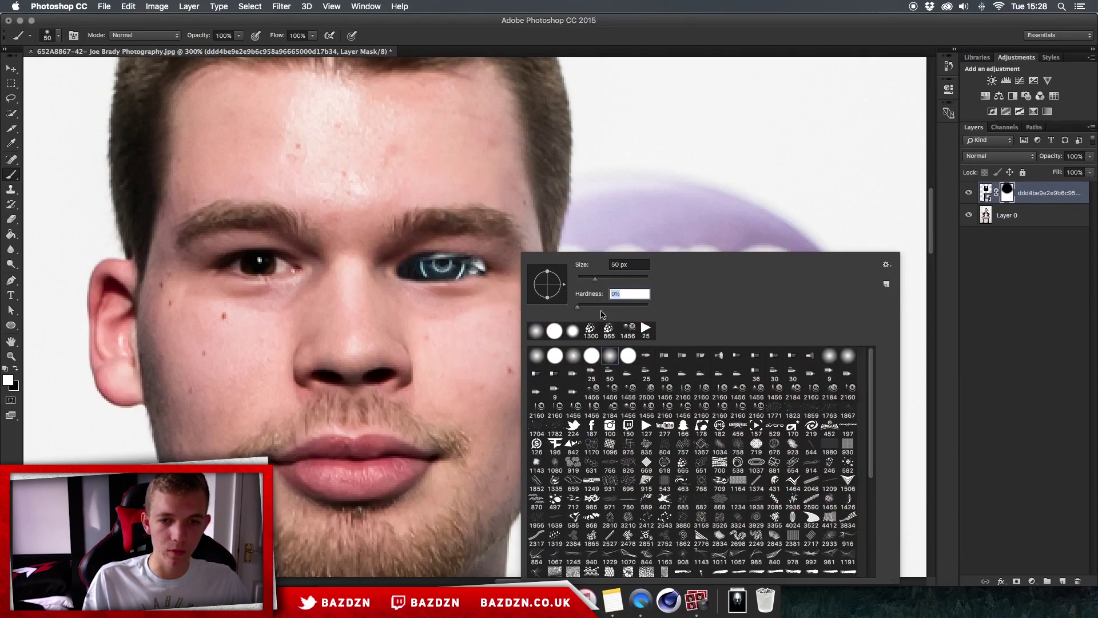
{"action": "left_click", "coordinate": [665, 222]}
{"action": "key", "text": "super+z"}
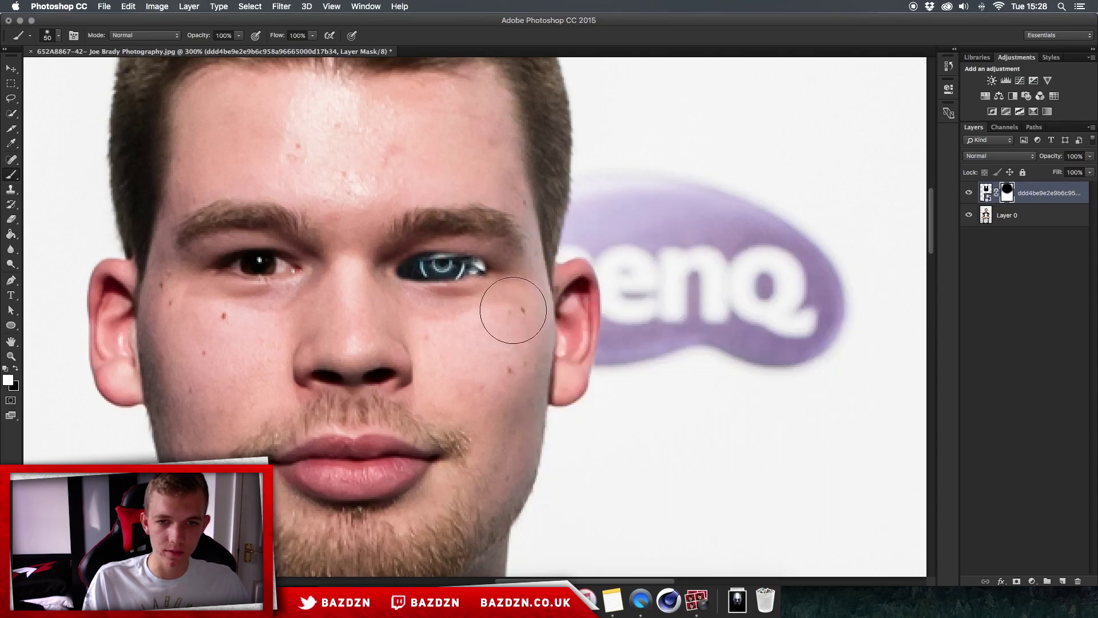
{"action": "mouse_move", "coordinate": [528, 374]}
{"action": "left_mouse_down"}
{"action": "mouse_move", "coordinate": [510, 351]}
{"action": "mouse_move", "coordinate": [488, 448]}
{"action": "mouse_move", "coordinate": [498, 492]}
{"action": "mouse_move", "coordinate": [491, 429]}
{"action": "mouse_move", "coordinate": [515, 466]}
{"action": "mouse_move", "coordinate": [523, 396]}
{"action": "left_mouse_up"}
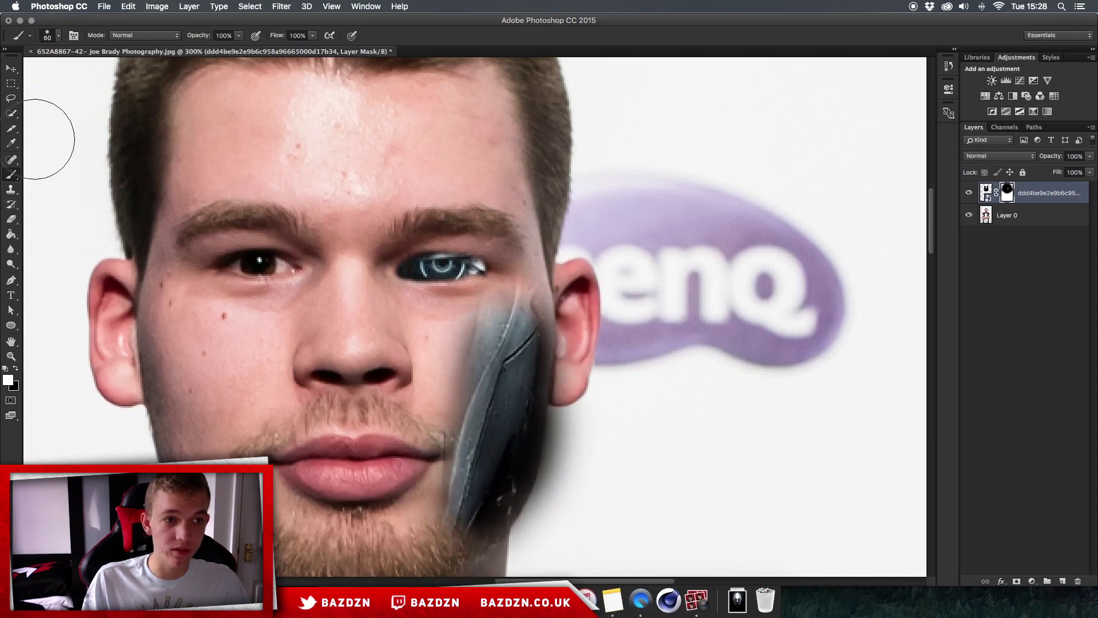
Paint on the layer mask with the 60 px brush to reveal the dark robot jaw below the cheek plating towards the chin
{"action": "key", "text": "super+z"}
{"action": "scroll", "coordinate": [512, 379], "scroll_direction": "down", "scroll_amount": 6}
{"action": "mouse_move", "coordinate": [437, 309]}
{"action": "left_mouse_down"}
{"action": "mouse_move", "coordinate": [399, 326]}
{"action": "mouse_move", "coordinate": [478, 269]}
{"action": "mouse_move", "coordinate": [458, 289]}
{"action": "left_mouse_up"}
{"action": "scroll", "coordinate": [458, 288], "scroll_direction": "up", "scroll_amount": 4}
{"action": "left_click_drag", "start_coordinate": [478, 404], "coordinate": [477, 400]}
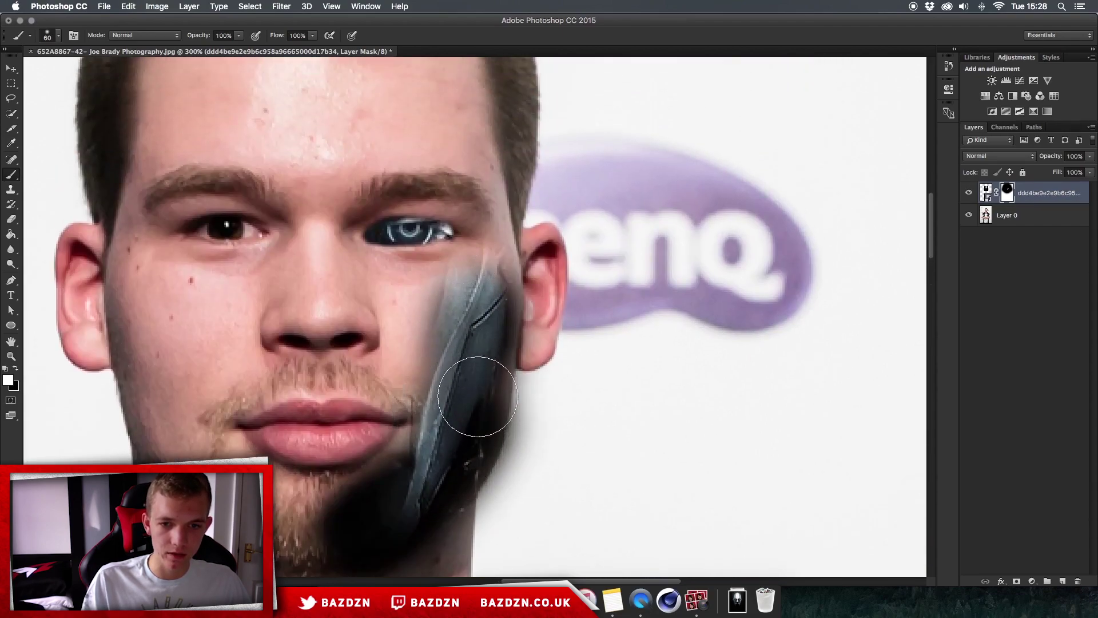
Paint on the mask to extend the robot plating from the cheek past the temple and onto the forehead below the hairline
{"action": "scroll", "coordinate": [485, 291], "scroll_direction": "up", "scroll_amount": 2}
{"action": "mouse_move", "coordinate": [483, 340]}
{"action": "left_mouse_down"}
{"action": "mouse_move", "coordinate": [475, 295]}
{"action": "mouse_move", "coordinate": [494, 323]}
{"action": "mouse_move", "coordinate": [491, 277]}
{"action": "mouse_move", "coordinate": [494, 329]}
{"action": "left_mouse_up"}
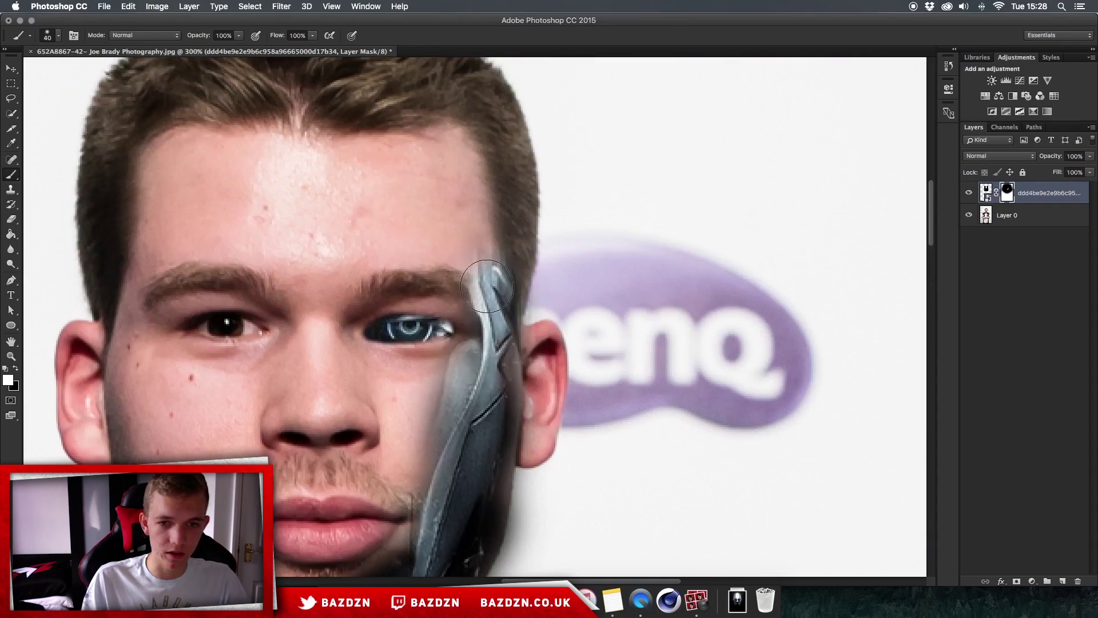
{"action": "key", "text": "p"}
{"action": "key", "text": "e"}
{"action": "key", "text": "bracketleft"}
{"action": "key", "text": "bracketleft"}
{"action": "key", "text": "bracketleft"}
{"action": "key", "text": "bracketleft"}
{"action": "key", "text": "bracketleft"}
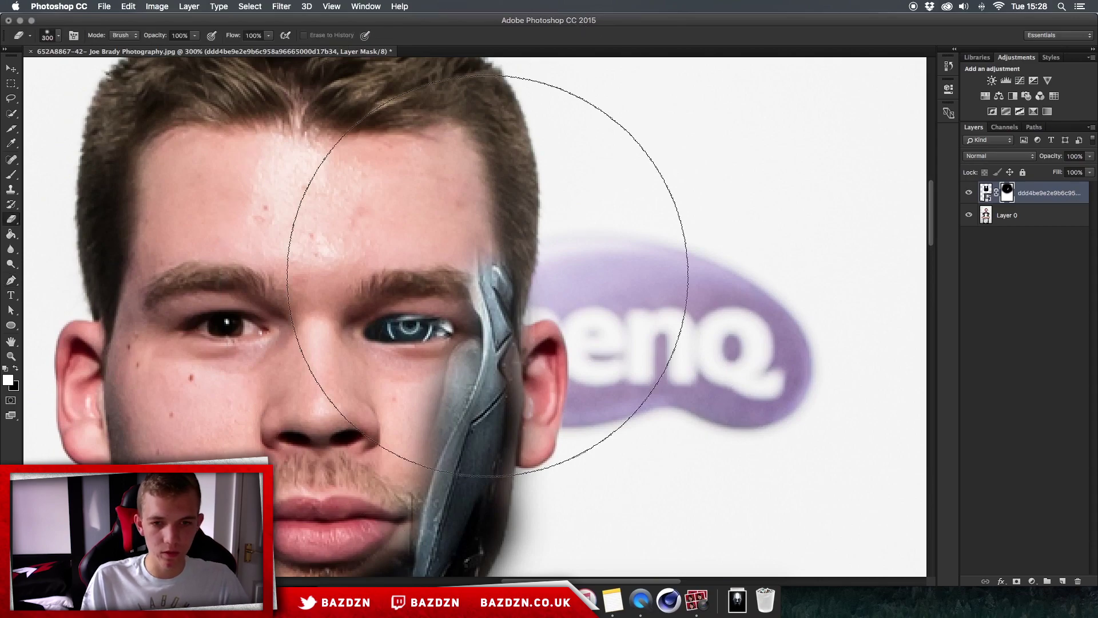
{"action": "key", "text": "b"}
{"action": "mouse_move", "coordinate": [484, 269]}
{"action": "left_mouse_down"}
{"action": "mouse_move", "coordinate": [448, 173]}
{"action": "mouse_move", "coordinate": [412, 181]}
{"action": "mouse_move", "coordinate": [450, 152]}
{"action": "mouse_move", "coordinate": [415, 153]}
{"action": "left_mouse_up"}
{"action": "scroll", "coordinate": [414, 153], "scroll_direction": "up", "scroll_amount": 5}
Erase the forehead plating from the mask with a 90 px eraser, from the hairline down towards the temple
{"action": "key", "text": "e"}
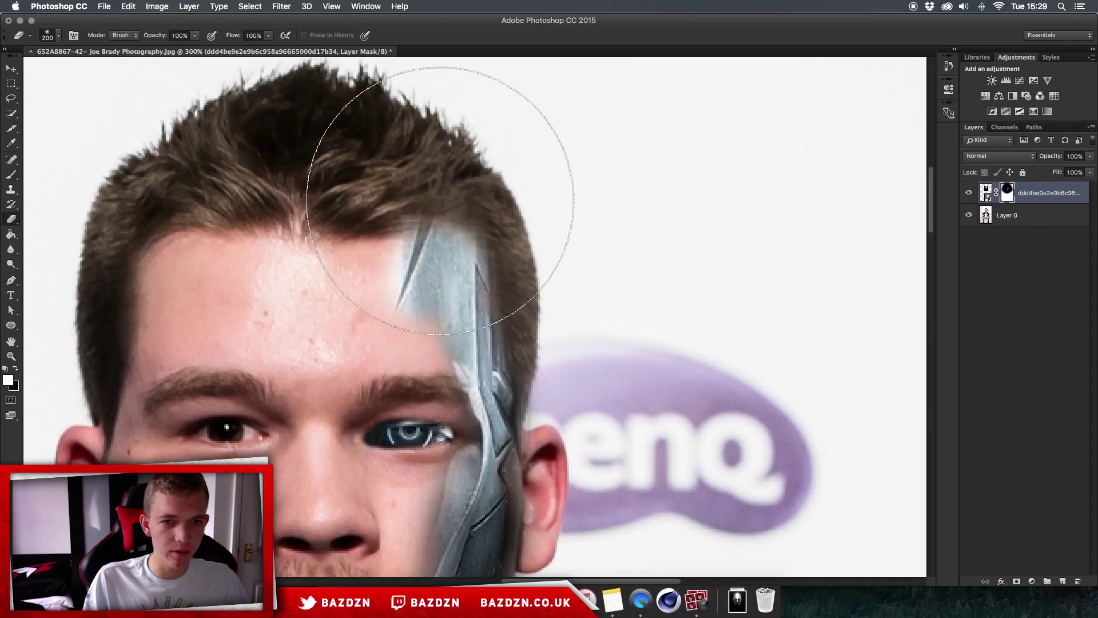
{"action": "key", "text": "bracketleft"}
{"action": "key", "text": "bracketleft"}
{"action": "key", "text": "bracketleft"}
{"action": "key", "text": "bracketleft"}
{"action": "key", "text": "bracketleft"}
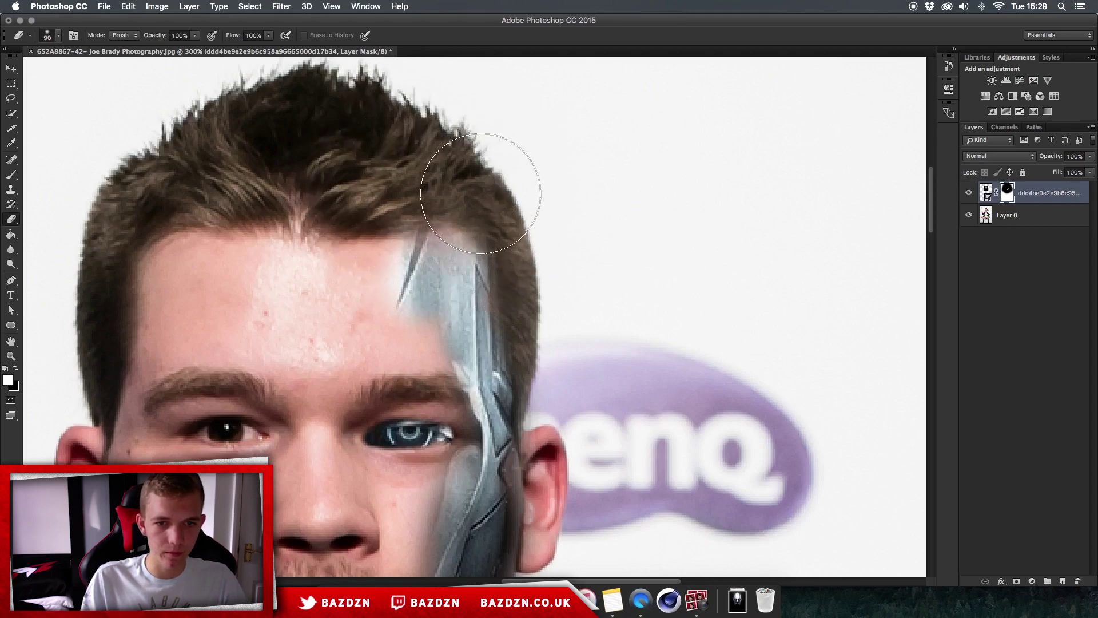
{"action": "key", "text": "b"}
{"action": "mouse_move", "coordinate": [453, 259]}
{"action": "left_mouse_down"}
{"action": "mouse_move", "coordinate": [421, 259]}
{"action": "mouse_move", "coordinate": [422, 246]}
{"action": "mouse_move", "coordinate": [443, 259]}
{"action": "left_mouse_up"}
{"action": "key", "text": "e"}
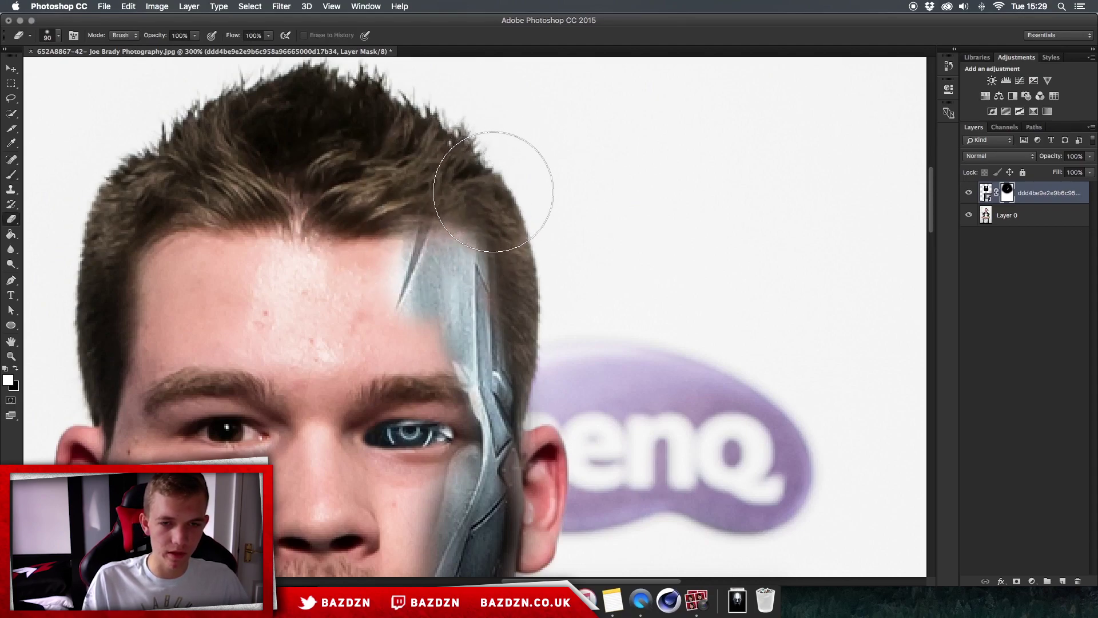
{"action": "mouse_move", "coordinate": [426, 197]}
{"action": "left_mouse_down"}
{"action": "mouse_move", "coordinate": [454, 257]}
{"action": "mouse_move", "coordinate": [404, 208]}
{"action": "mouse_move", "coordinate": [527, 252]}
{"action": "left_mouse_up"}
{"action": "scroll", "coordinate": [570, 287], "scroll_direction": "down", "scroll_amount": 5}
{"action": "scroll", "coordinate": [570, 288], "scroll_direction": "down", "scroll_amount": 1}
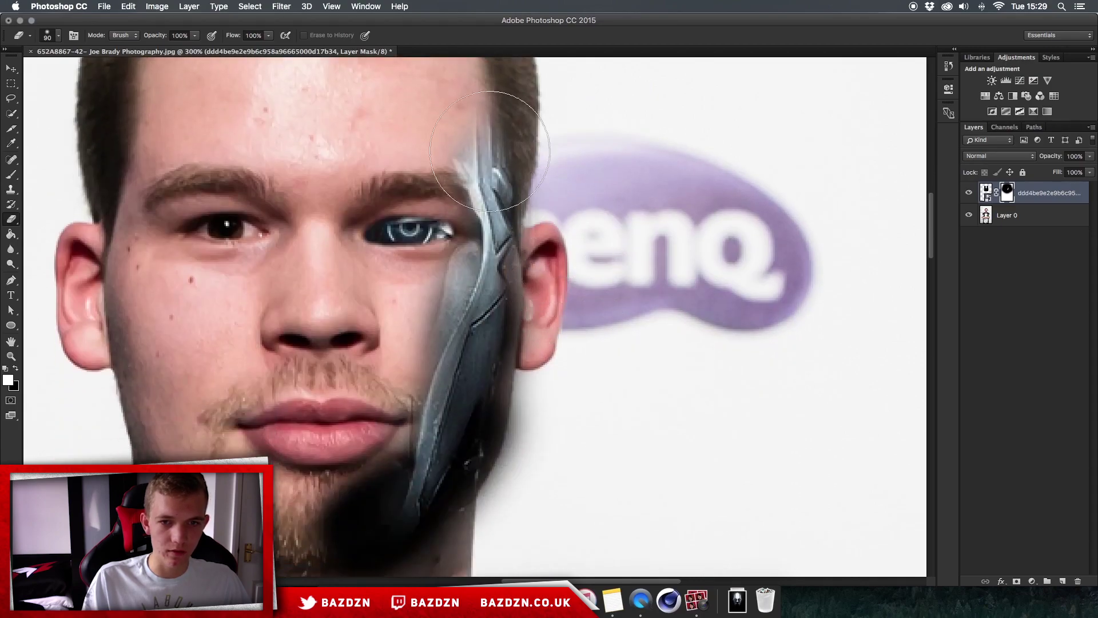
Paint a narrower strip of robot plating back onto the forehead above the temple with a 45 px brush
{"action": "scroll", "coordinate": [458, 118], "scroll_direction": "up", "scroll_amount": 3}
{"action": "key", "text": "b"}
{"action": "mouse_move", "coordinate": [465, 232]}
{"action": "left_mouse_down"}
{"action": "mouse_move", "coordinate": [453, 196]}
{"action": "mouse_move", "coordinate": [475, 305]}
{"action": "left_mouse_up"}
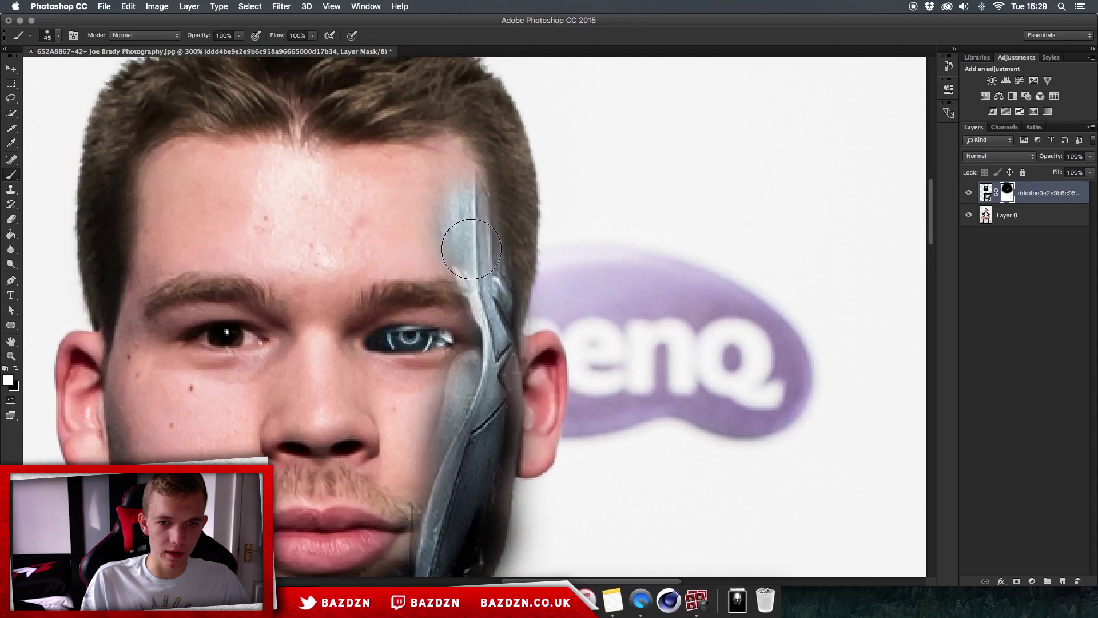
Erase the dark robot area over the beard and chin from the mask with the 90 px eraser
{"action": "scroll", "coordinate": [471, 248], "scroll_direction": "down", "scroll_amount": 3}
{"action": "key", "text": "super+plus"}
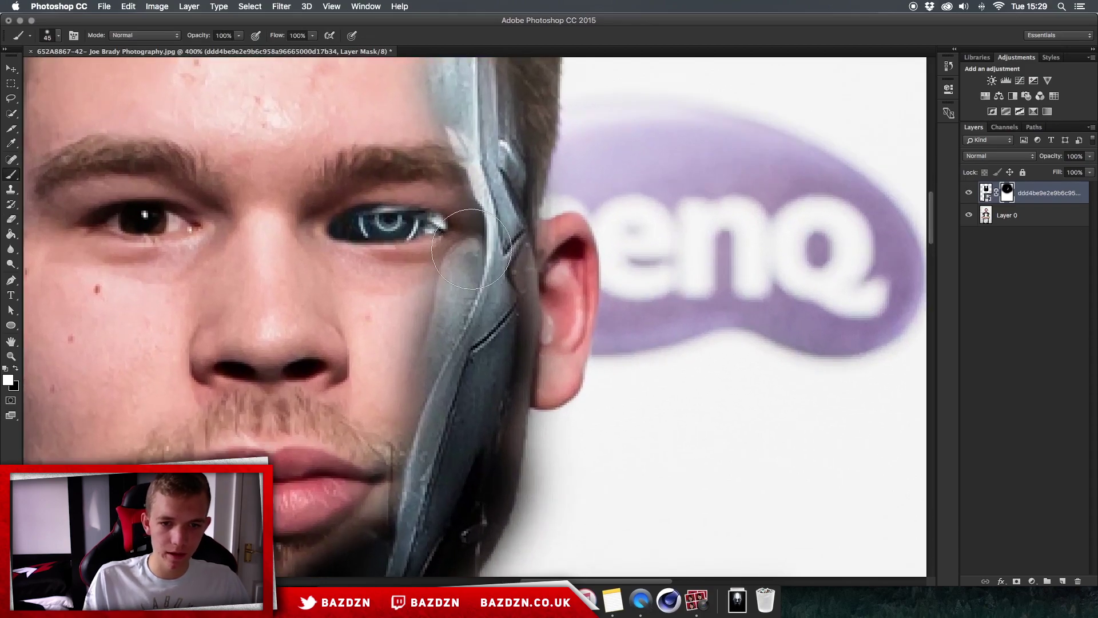
{"action": "scroll", "coordinate": [472, 249], "scroll_direction": "down", "scroll_amount": 5}
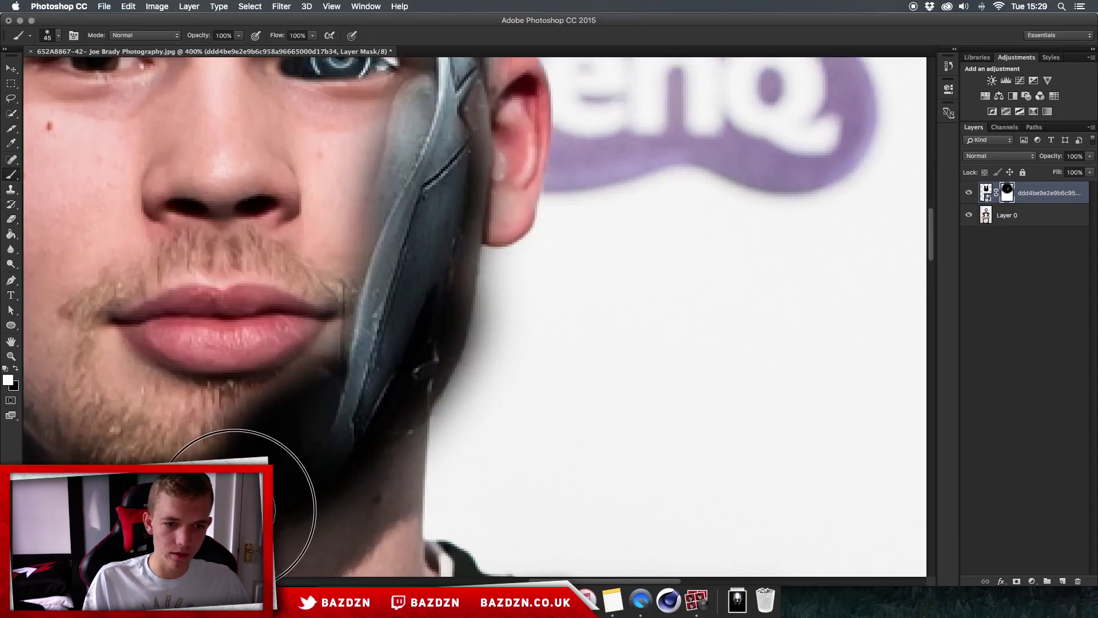
{"action": "scroll", "coordinate": [355, 437], "scroll_direction": "down", "scroll_amount": 3}
{"action": "scroll", "coordinate": [355, 436], "scroll_direction": "left", "scroll_amount": 2}
{"action": "key", "text": "e"}
{"action": "mouse_move", "coordinate": [276, 400]}
{"action": "left_mouse_down"}
{"action": "mouse_move", "coordinate": [297, 360]}
{"action": "mouse_move", "coordinate": [314, 261]}
{"action": "mouse_move", "coordinate": [274, 378]}
{"action": "left_mouse_up"}
{"action": "scroll", "coordinate": [274, 379], "scroll_direction": "up", "scroll_amount": 5}
{"action": "scroll", "coordinate": [274, 378], "scroll_direction": "right", "scroll_amount": 1}
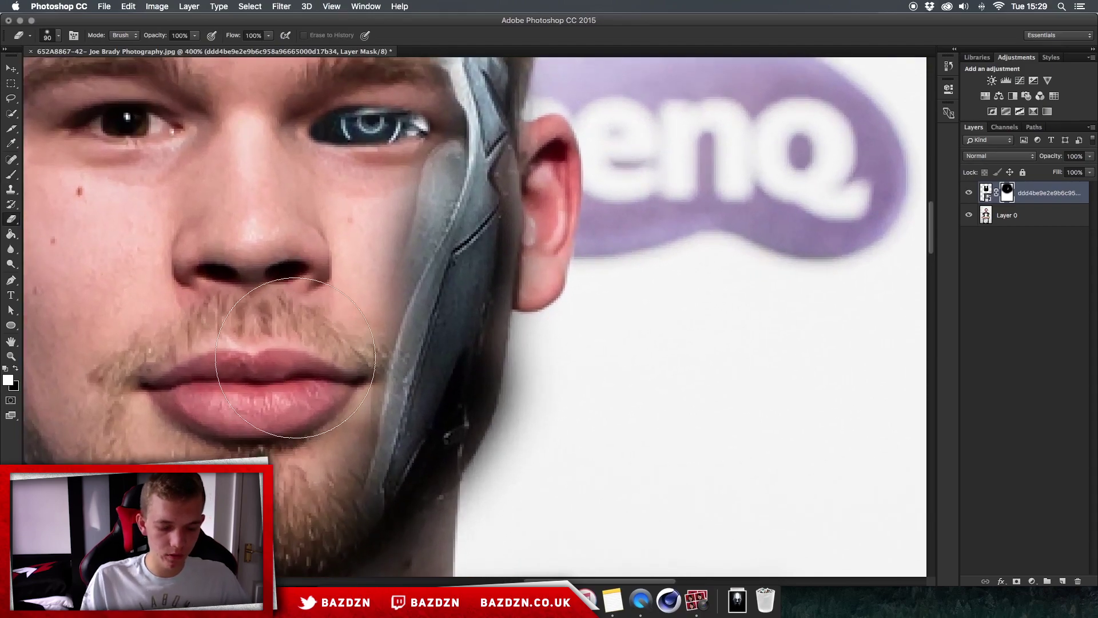
Trace a Pen path along the inner edge of the cheek and temple plating and close it around the face skin
{"action": "key", "text": "p"}
{"action": "key", "text": "super+plus"}
{"action": "scroll", "coordinate": [409, 396], "scroll_direction": "down", "scroll_amount": 4}
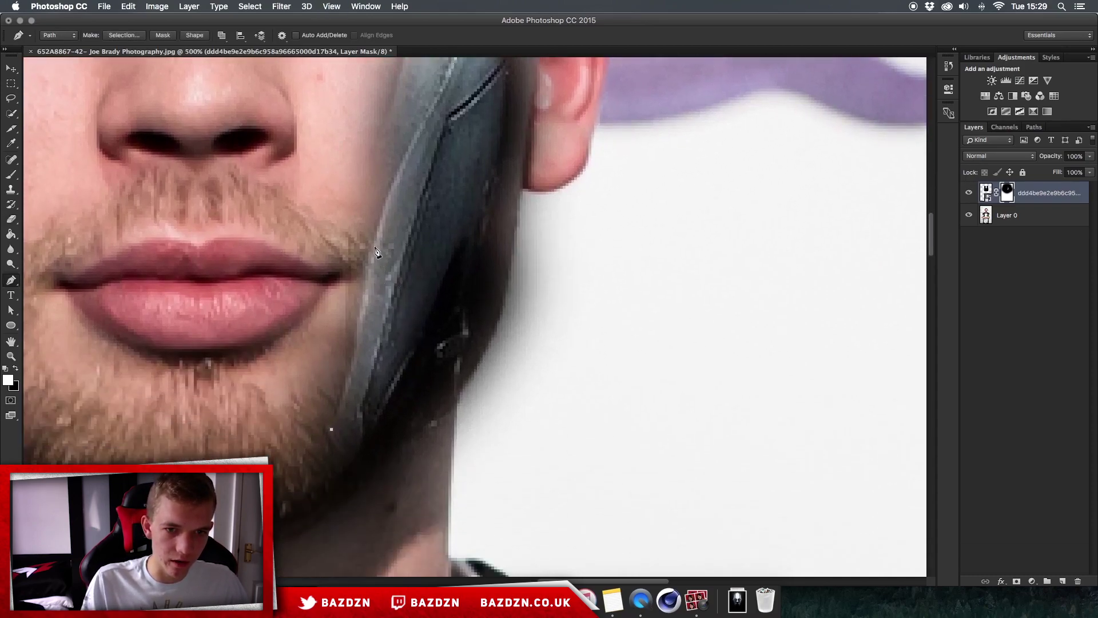
{"action": "left_click_drag", "start_coordinate": [375, 237], "coordinate": [387, 131]}
{"action": "scroll", "coordinate": [397, 192], "scroll_direction": "up", "scroll_amount": 5}
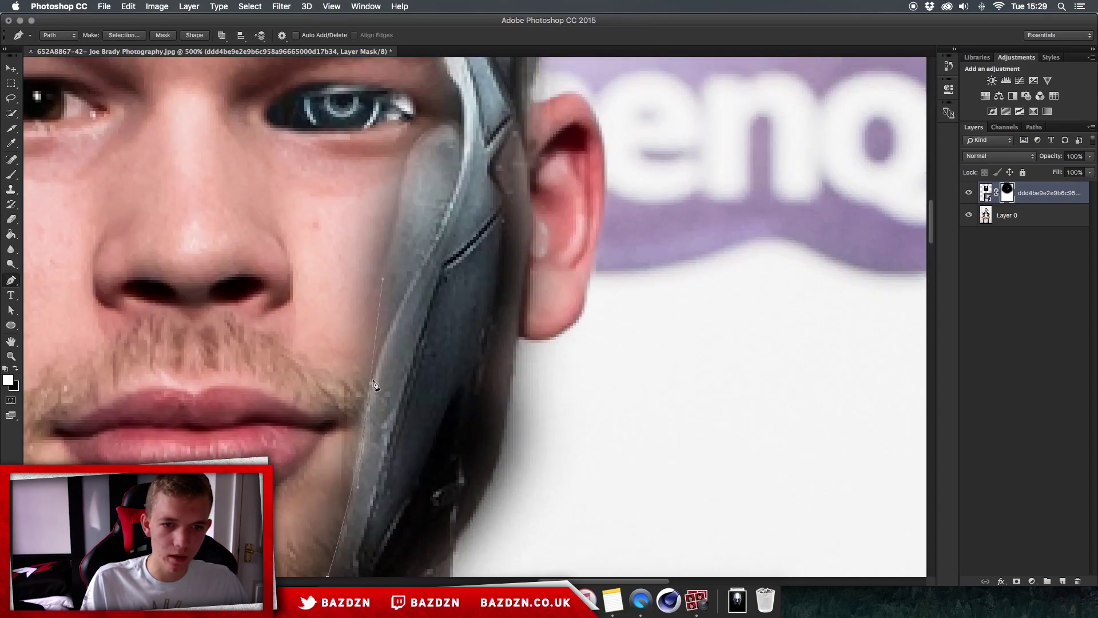
{"action": "left_click", "coordinate": [462, 196]}
{"action": "scroll", "coordinate": [458, 200], "scroll_direction": "up", "scroll_amount": 5}
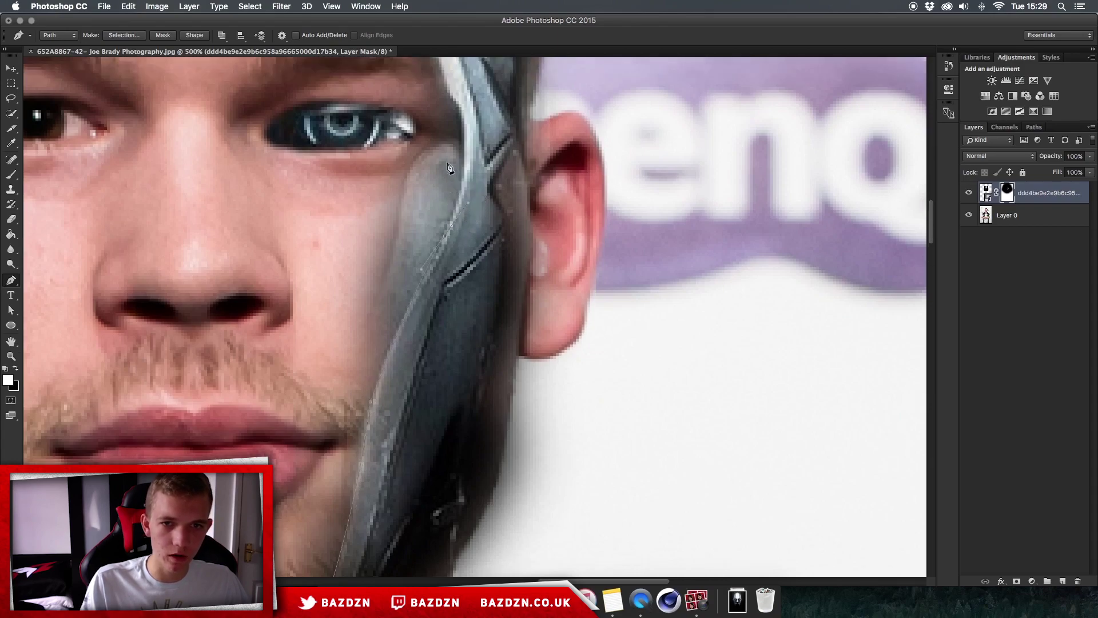
{"action": "left_click", "coordinate": [431, 183]}
{"action": "scroll", "coordinate": [387, 122], "scroll_direction": "up", "scroll_amount": 7}
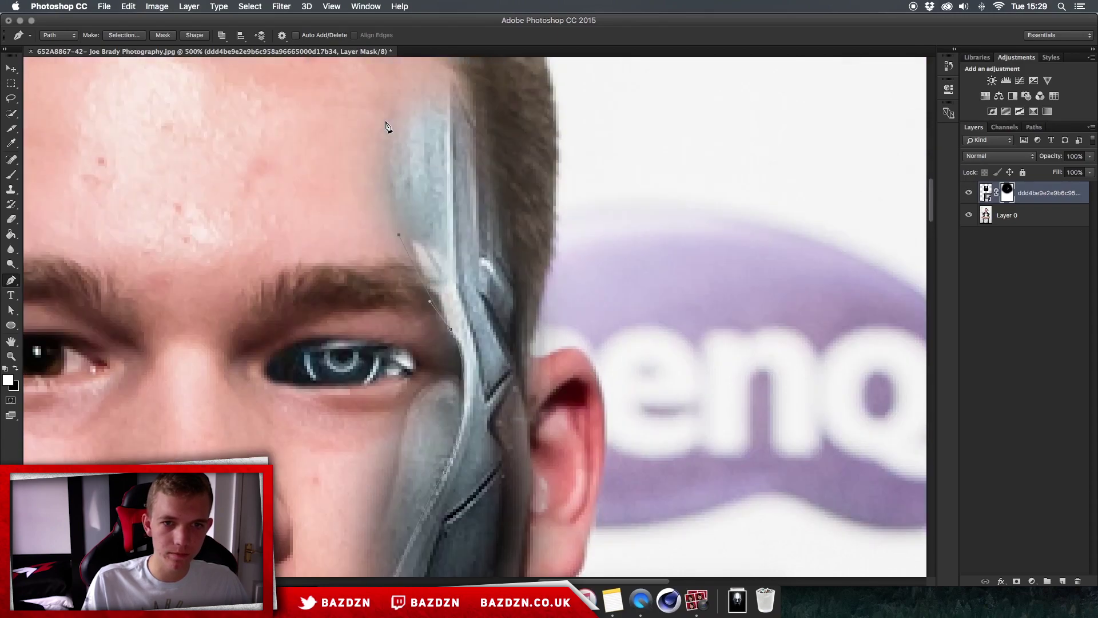
{"action": "key", "text": "super+minus"}
{"action": "scroll", "coordinate": [387, 122], "scroll_direction": "down", "scroll_amount": 3}
{"action": "scroll", "coordinate": [378, 134], "scroll_direction": "down", "scroll_amount": 2}
{"action": "left_click", "coordinate": [357, 145]}
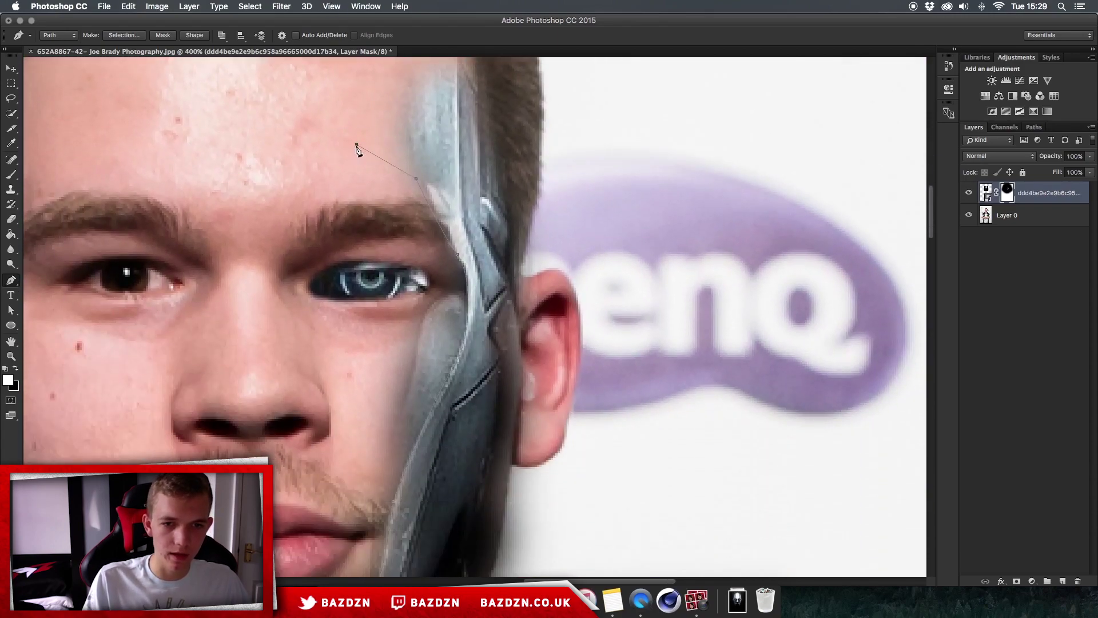
{"action": "scroll", "coordinate": [319, 472], "scroll_direction": "down", "scroll_amount": 5}
{"action": "left_click", "coordinate": [336, 394]}
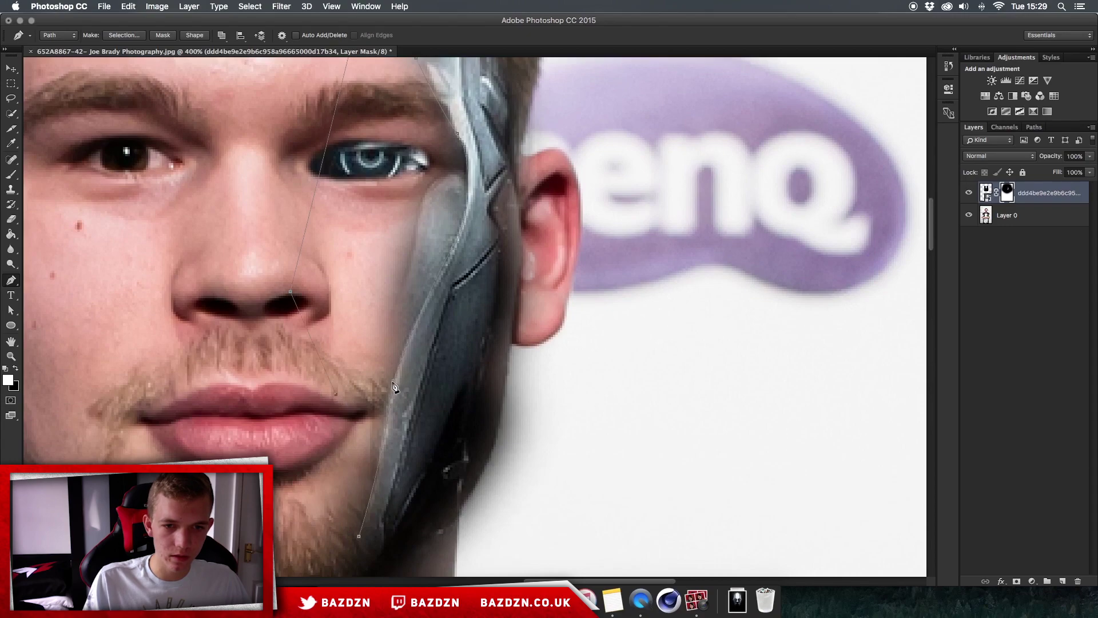
Try to convert the path into a selection, clear that area of the mask and deselect
{"action": "right_click", "coordinate": [383, 367]}
{"action": "left_click", "coordinate": [406, 419]}
{"action": "key", "text": "Return"}
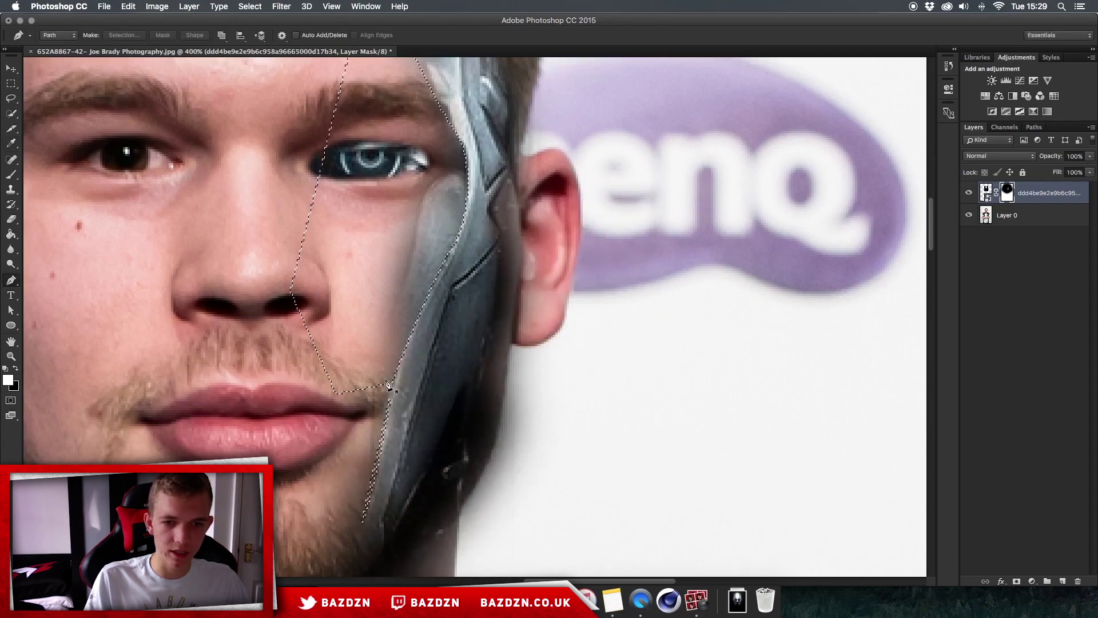
{"action": "key", "text": "BackSpace"}
{"action": "key", "text": "super+d"}
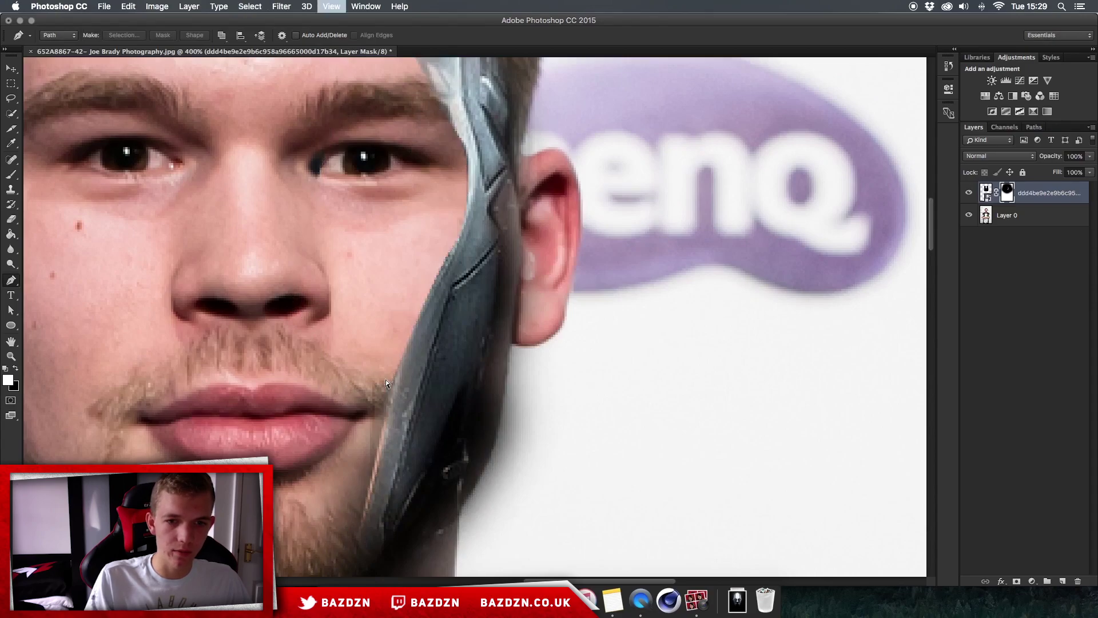
Undo the mask clearing and the traced path, and check the whole portrait
{"action": "key", "text": "super+0"}
{"action": "key", "text": "super+plus"}
{"action": "key", "text": "super+plus"}
{"action": "key", "text": "super+plus"}
{"action": "key", "text": "super+plus"}
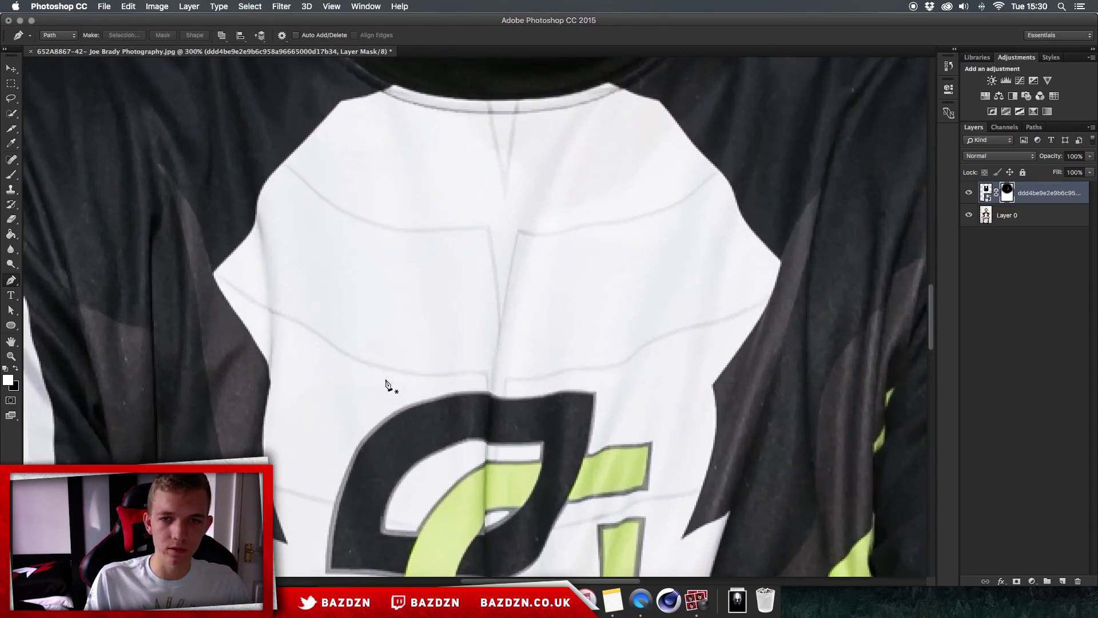
{"action": "scroll", "coordinate": [386, 379], "scroll_direction": "up", "scroll_amount": 10}
{"action": "scroll", "coordinate": [386, 381], "scroll_direction": "up", "scroll_amount": 5}
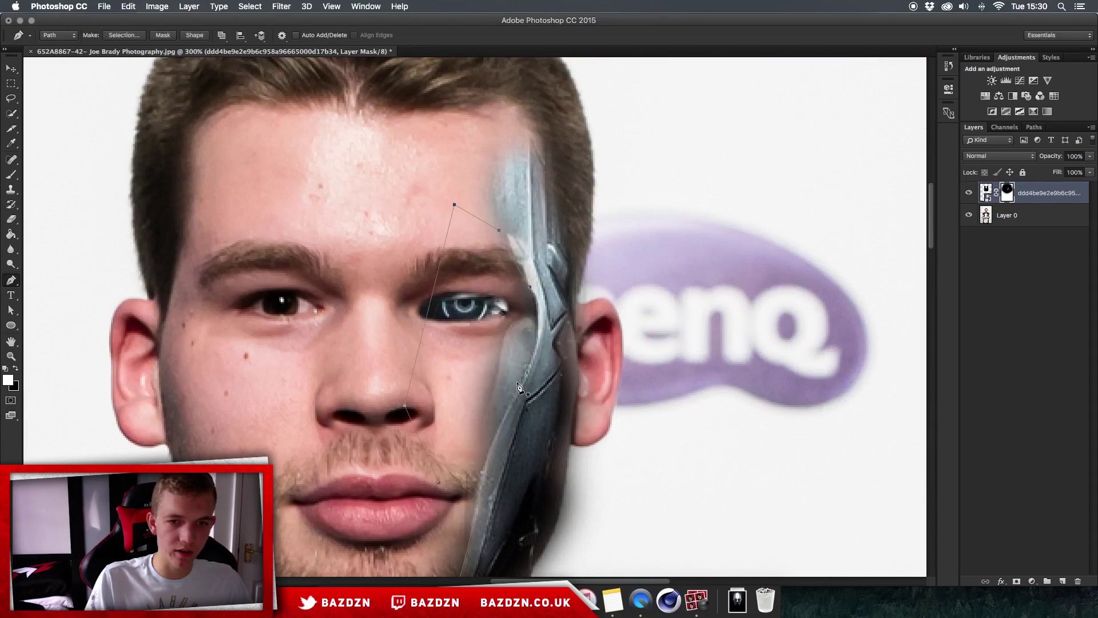
{"action": "key", "text": "super+minus"}
{"action": "key", "text": "super+minus"}
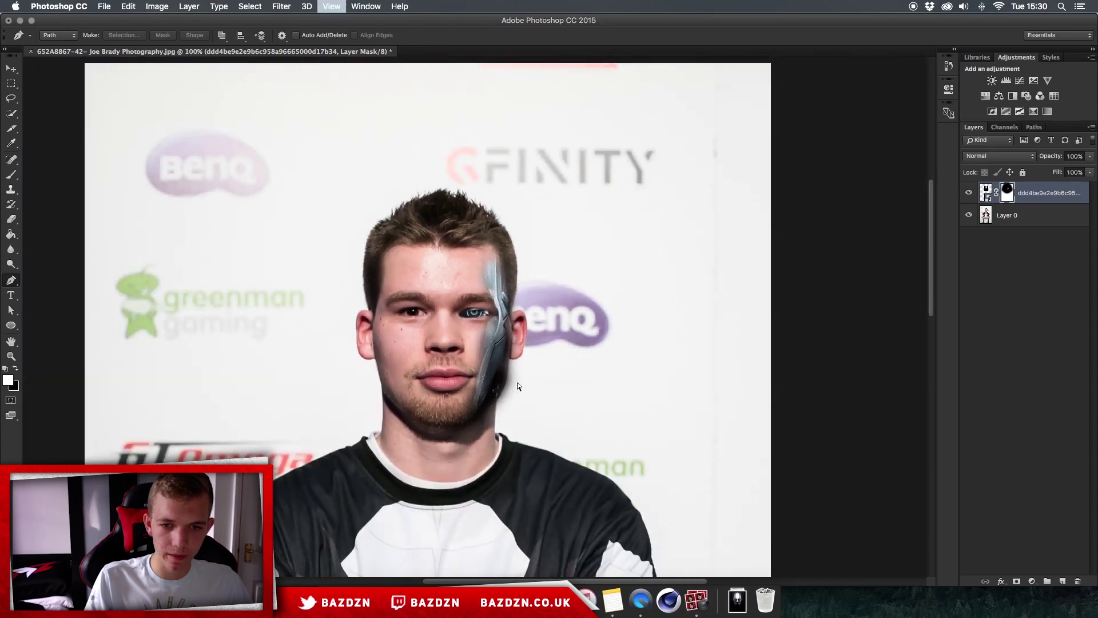
Paint on the mask with a 90 px brush to widen the revealed robot area on the cheek towards the nose
{"action": "key", "text": "super+plus"}
{"action": "key", "text": "super+plus"}
{"action": "key", "text": "b"}
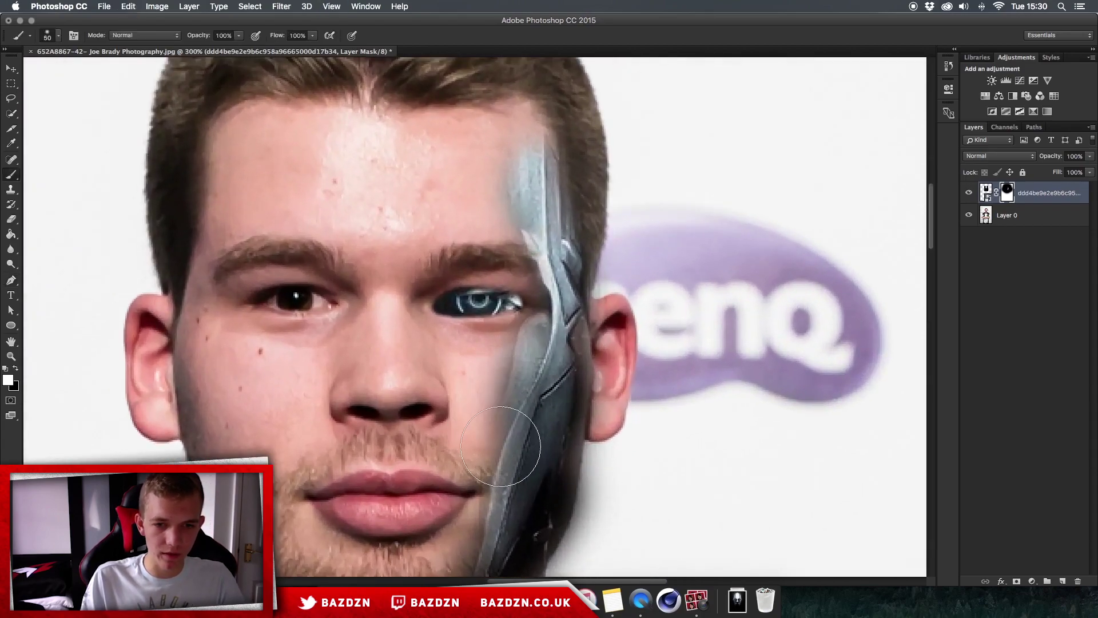
{"action": "key", "text": "bracketright"}
{"action": "key", "text": "bracketright"}
{"action": "key", "text": "bracketright"}
{"action": "key", "text": "bracketright"}
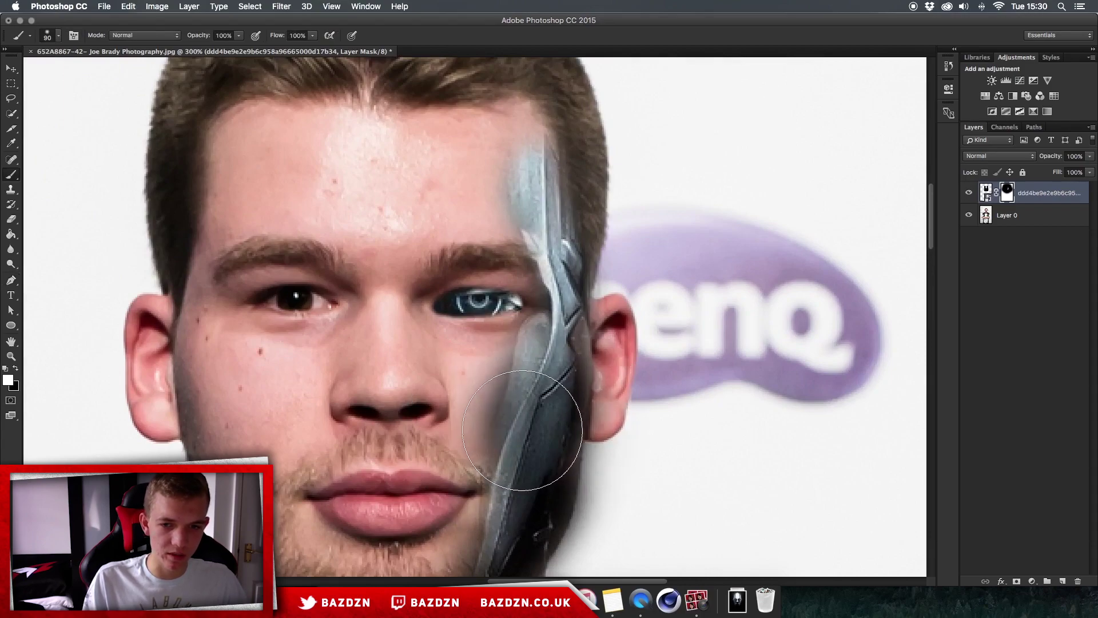
{"action": "left_click", "coordinate": [524, 391]}
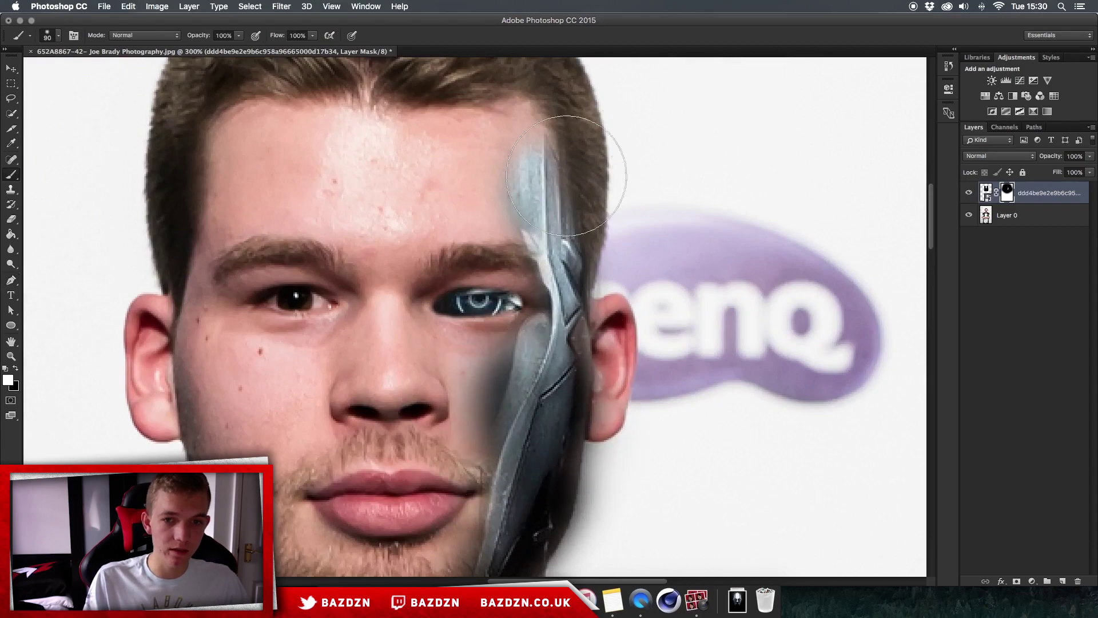
Reveal the forehead plating up to the hairline, filling in its upper part with 40 px and 35 px brushes
{"action": "left_click", "coordinate": [522, 165]}
{"action": "scroll", "coordinate": [565, 179], "scroll_direction": "up", "scroll_amount": 5}
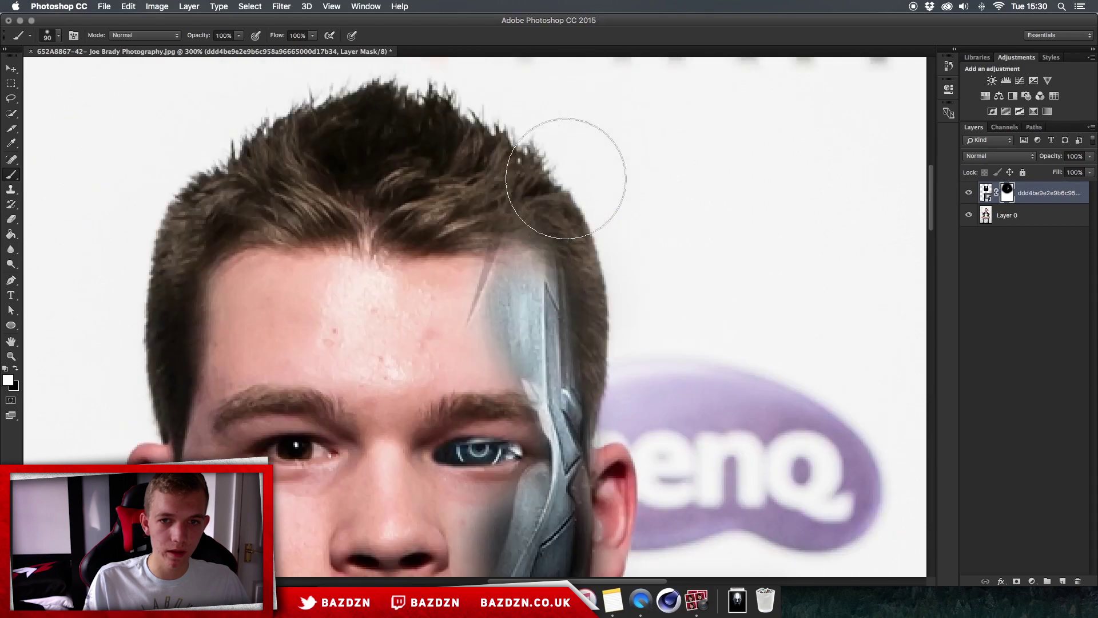
{"action": "key", "text": "e"}
{"action": "key", "text": "super+equal"}
{"action": "key", "text": "p"}
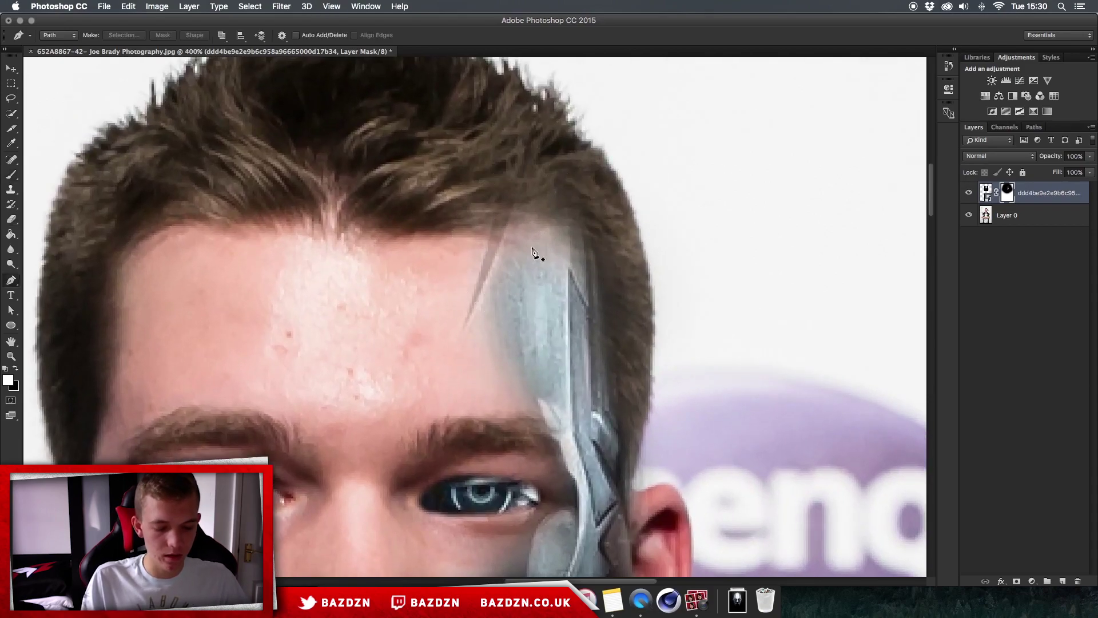
{"action": "key", "text": "b"}
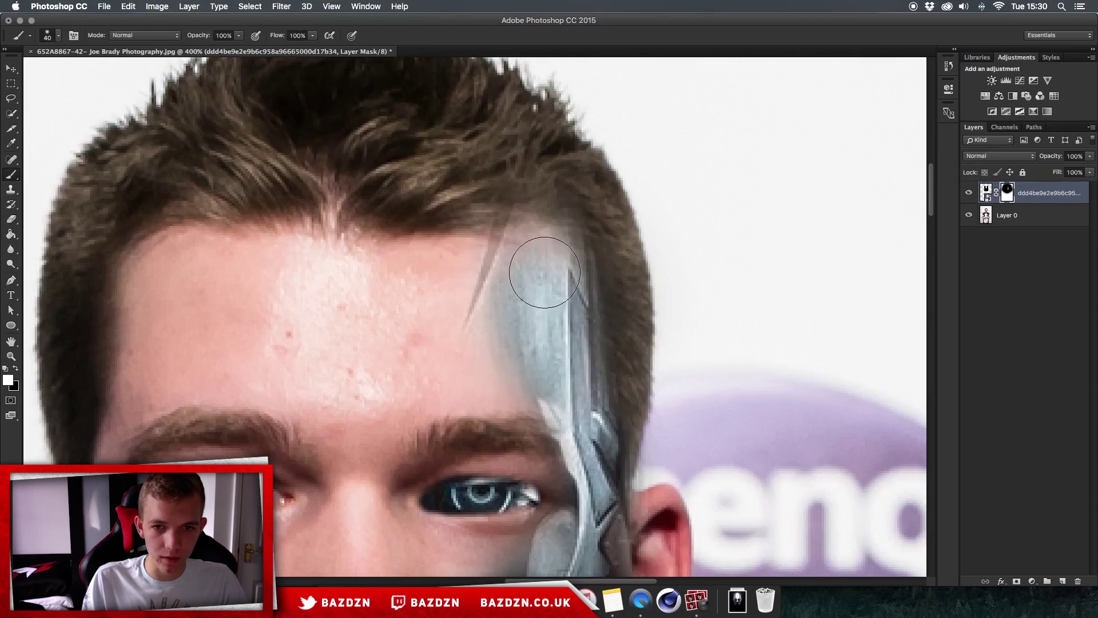
{"action": "left_click_drag", "start_coordinate": [556, 270], "coordinate": [523, 257]}
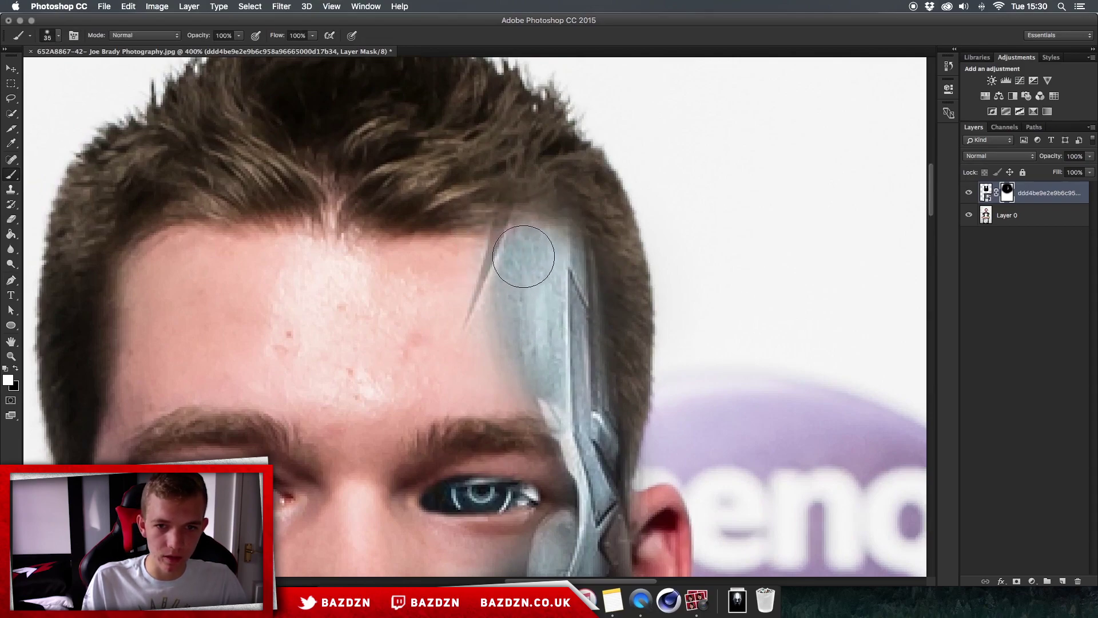
{"action": "scroll", "coordinate": [566, 285], "scroll_direction": "down", "scroll_amount": 3}
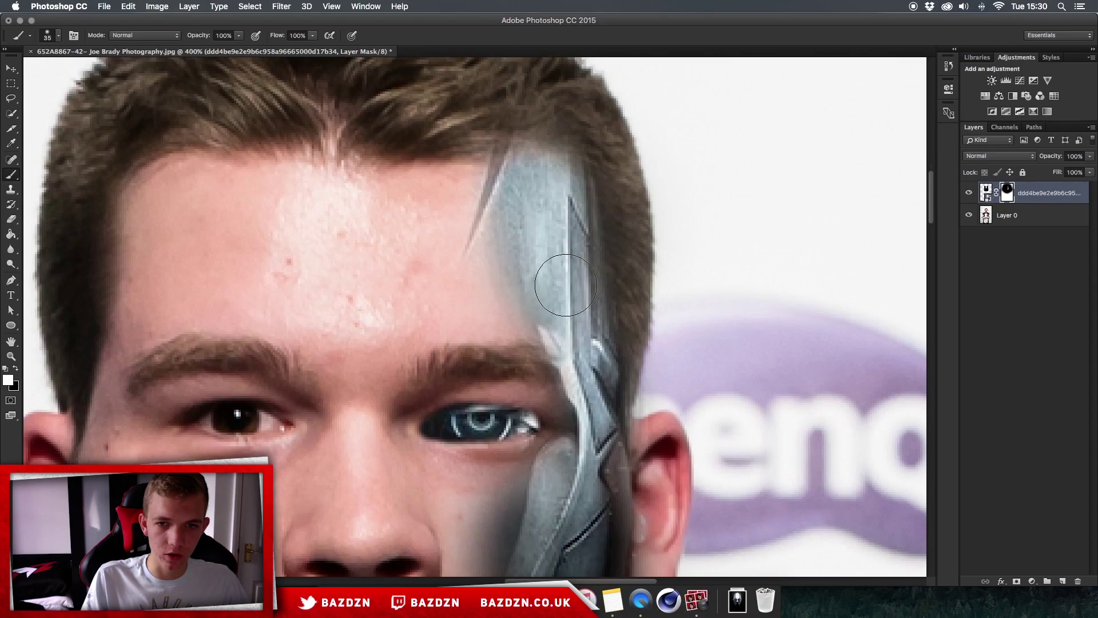
Paint on the mask with the 35 px brush to reveal the robot plating on the cheek below the human eye
{"action": "key", "text": "super+minus"}
{"action": "key", "text": "super+minus"}
{"action": "key", "text": "super+minus"}
{"action": "key", "text": "super+minus"}
{"action": "key", "text": "super+plus"}
{"action": "key", "text": "super+plus"}
{"action": "key", "text": "super+plus"}
{"action": "scroll", "coordinate": [565, 285], "scroll_direction": "down", "scroll_amount": 7}
{"action": "scroll", "coordinate": [566, 285], "scroll_direction": "left", "scroll_amount": 6}
{"action": "mouse_move", "coordinate": [382, 388]}
{"action": "left_mouse_down"}
{"action": "mouse_move", "coordinate": [397, 372]}
{"action": "mouse_move", "coordinate": [387, 371]}
{"action": "mouse_move", "coordinate": [385, 221]}
{"action": "mouse_move", "coordinate": [396, 304]}
{"action": "left_mouse_up"}
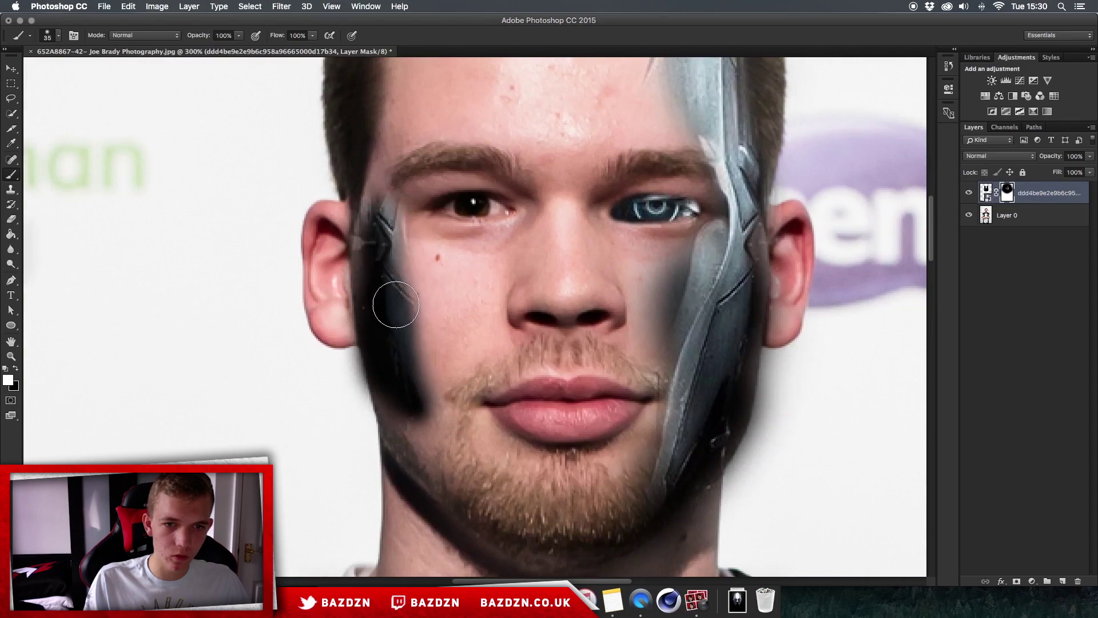
Paint on the mask to reveal the temple and forehead plating above the human eye
{"action": "scroll", "coordinate": [396, 304], "scroll_direction": "up", "scroll_amount": 3}
{"action": "mouse_move", "coordinate": [389, 395]}
{"action": "left_mouse_down"}
{"action": "mouse_move", "coordinate": [410, 216]}
{"action": "mouse_move", "coordinate": [448, 201]}
{"action": "mouse_move", "coordinate": [461, 210]}
{"action": "mouse_move", "coordinate": [437, 274]}
{"action": "mouse_move", "coordinate": [461, 196]}
{"action": "mouse_move", "coordinate": [487, 210]}
{"action": "left_mouse_up"}
{"action": "mouse_move", "coordinate": [473, 250]}
{"action": "left_mouse_down"}
{"action": "mouse_move", "coordinate": [466, 272]}
{"action": "mouse_move", "coordinate": [441, 285]}
{"action": "mouse_move", "coordinate": [489, 257]}
{"action": "left_mouse_up"}
{"action": "scroll", "coordinate": [483, 252], "scroll_direction": "down", "scroll_amount": 2}
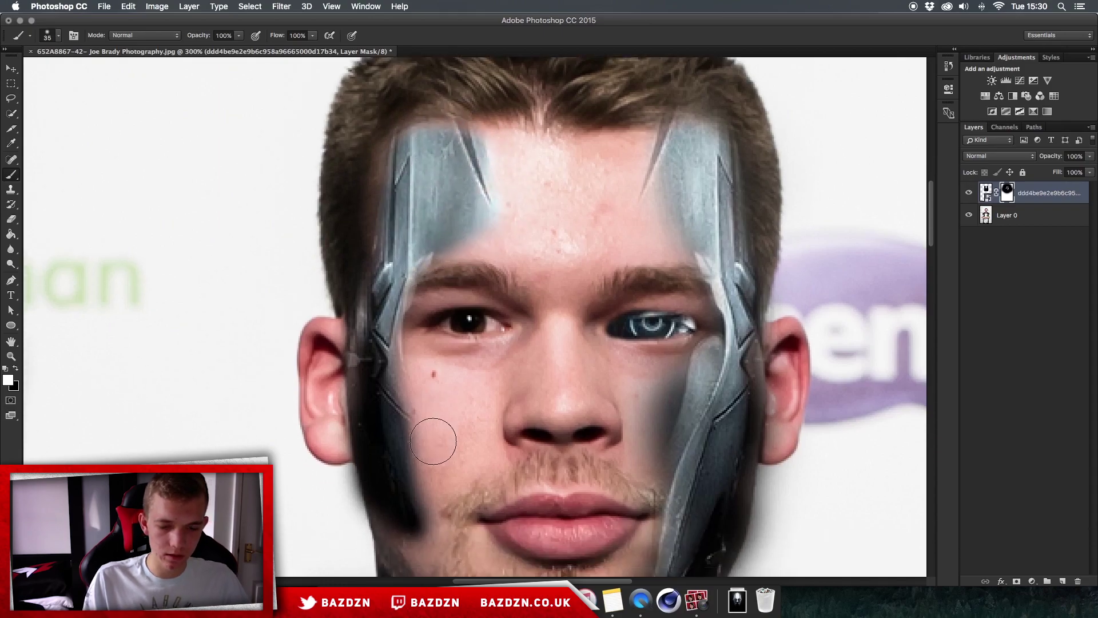
Enlarge the brush to 60 px and reveal the lower cheek and jaw plating on the human-eye side down to the chin
{"action": "scroll", "coordinate": [433, 441], "scroll_direction": "down", "scroll_amount": 1}
{"action": "key", "text": "]"}
{"action": "scroll", "coordinate": [433, 455], "scroll_direction": "down", "scroll_amount": 2}
{"action": "mouse_move", "coordinate": [432, 460]}
{"action": "left_mouse_down"}
{"action": "mouse_move", "coordinate": [389, 377]}
{"action": "mouse_move", "coordinate": [440, 470]}
{"action": "left_mouse_up"}
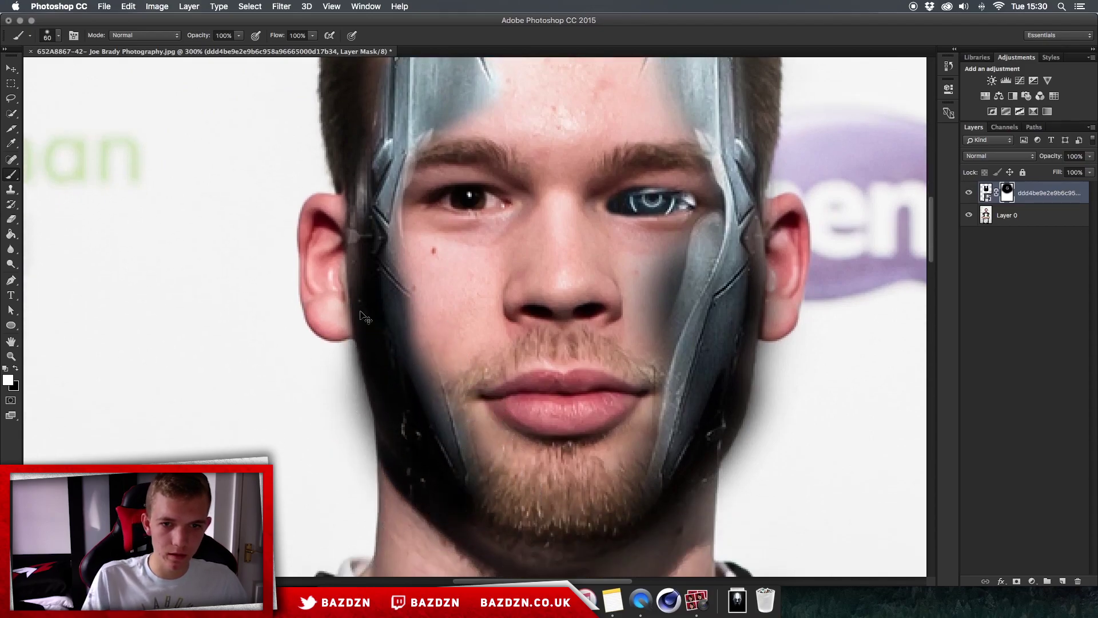
Paint along the outer edge of the cheek and jaw on the human-eye side, and check both sides of the face
{"action": "key", "text": "super+minus"}
{"action": "key", "text": "super+minus"}
{"action": "key", "text": "super+plus"}
{"action": "key", "text": "super+plus"}
{"action": "mouse_move", "coordinate": [350, 289]}
{"action": "left_mouse_down"}
{"action": "mouse_move", "coordinate": [398, 343]}
{"action": "mouse_move", "coordinate": [388, 343]}
{"action": "mouse_move", "coordinate": [351, 245]}
{"action": "mouse_move", "coordinate": [377, 411]}
{"action": "mouse_move", "coordinate": [396, 450]}
{"action": "mouse_move", "coordinate": [458, 479]}
{"action": "mouse_move", "coordinate": [422, 461]}
{"action": "left_mouse_up"}
{"action": "key", "text": "super+minus"}
{"action": "key", "text": "super+minus"}
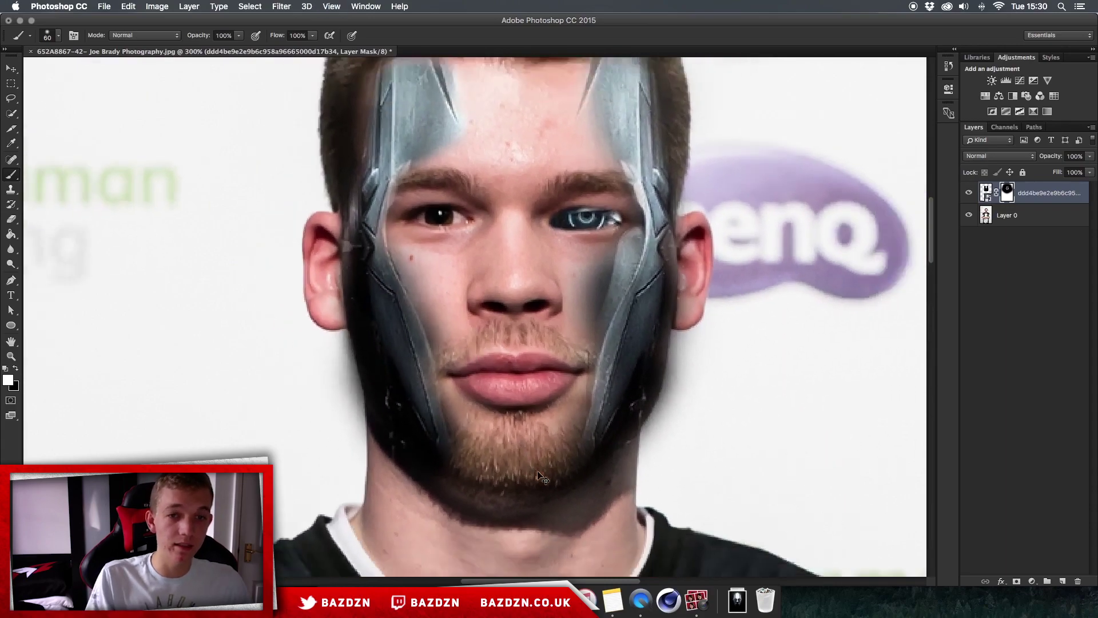
{"action": "key", "text": "super+plus"}
{"action": "key", "text": "super+plus"}
{"action": "scroll", "coordinate": [290, 82], "scroll_direction": "up", "scroll_amount": 3}
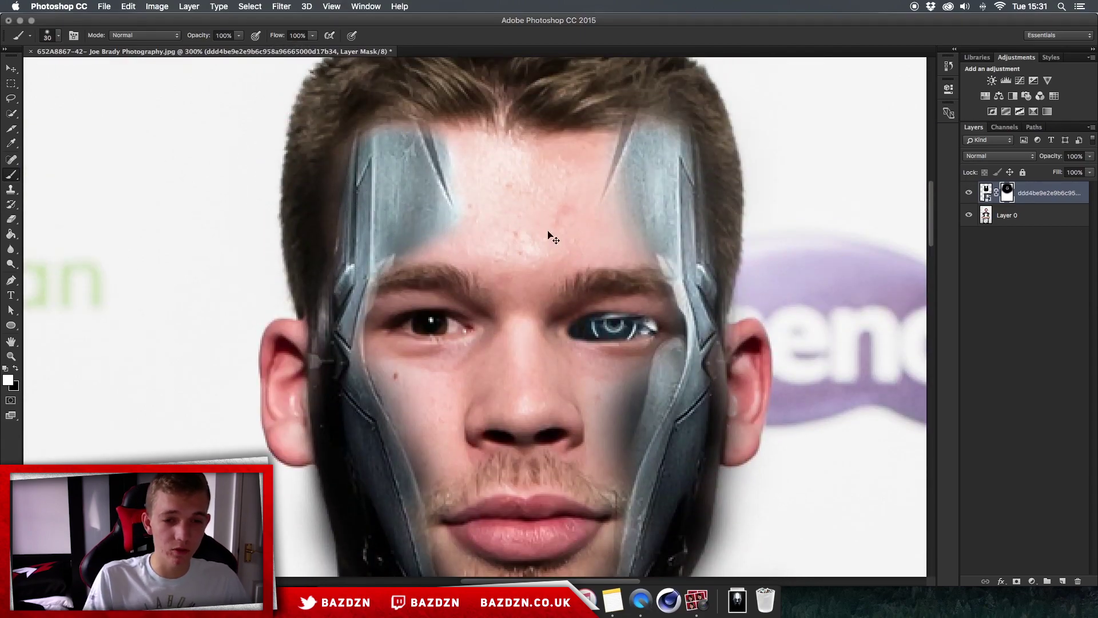
Examine the revealed robot plating across the whole face, comparing both cheeks, the jaw and the chin at different magnifications
{"action": "key", "text": "super+minus"}
{"action": "key", "text": "super+minus"}
{"action": "key", "text": "super+equal"}
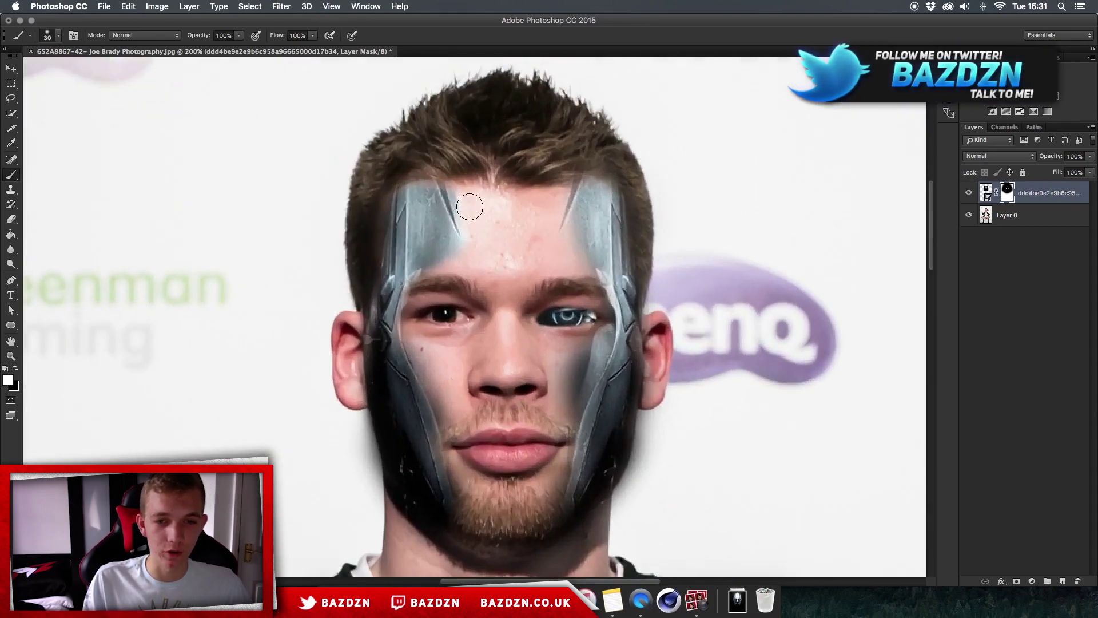
{"action": "scroll", "coordinate": [587, 276], "scroll_direction": "down", "scroll_amount": 3}
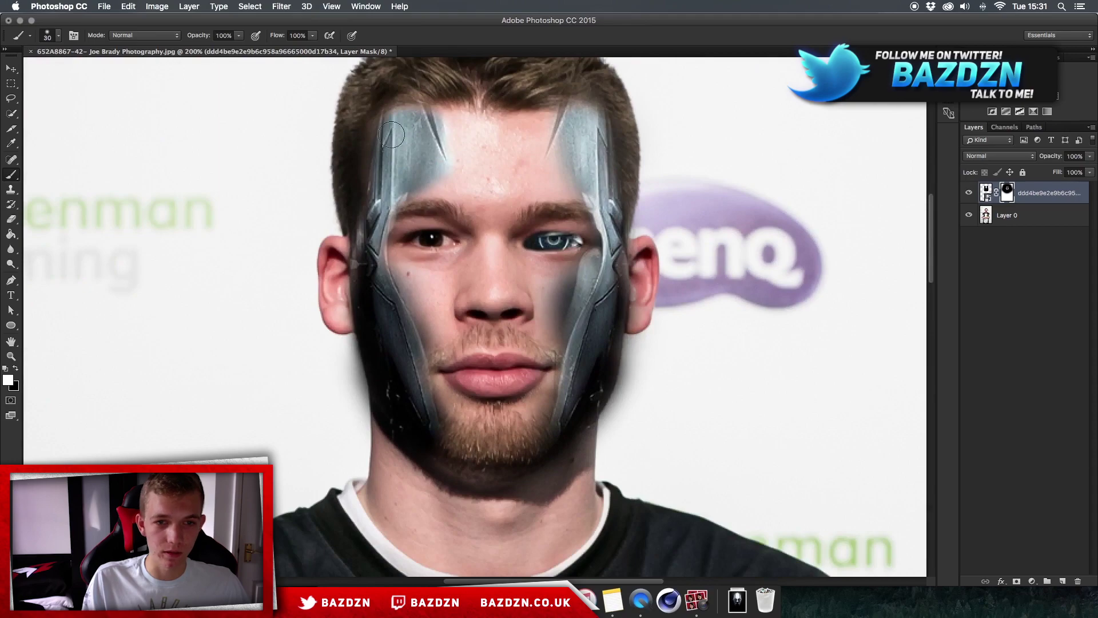
{"action": "scroll", "coordinate": [451, 448], "scroll_direction": "right", "scroll_amount": 5}
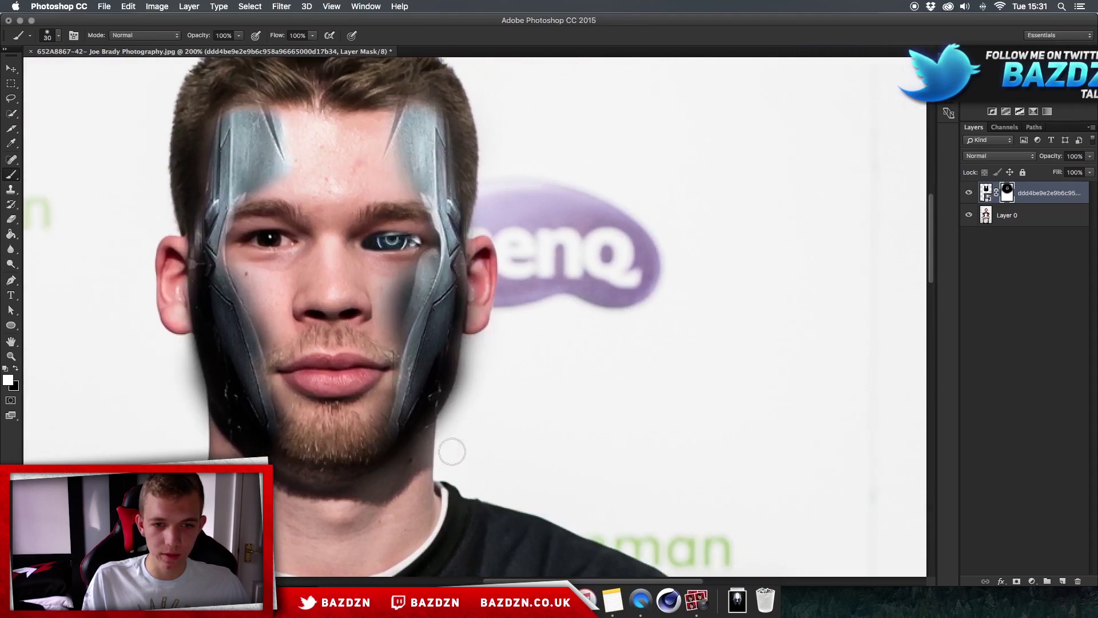
{"action": "key", "text": "super+equal"}
{"action": "key", "text": "e"}
{"action": "key", "text": "super+equal"}
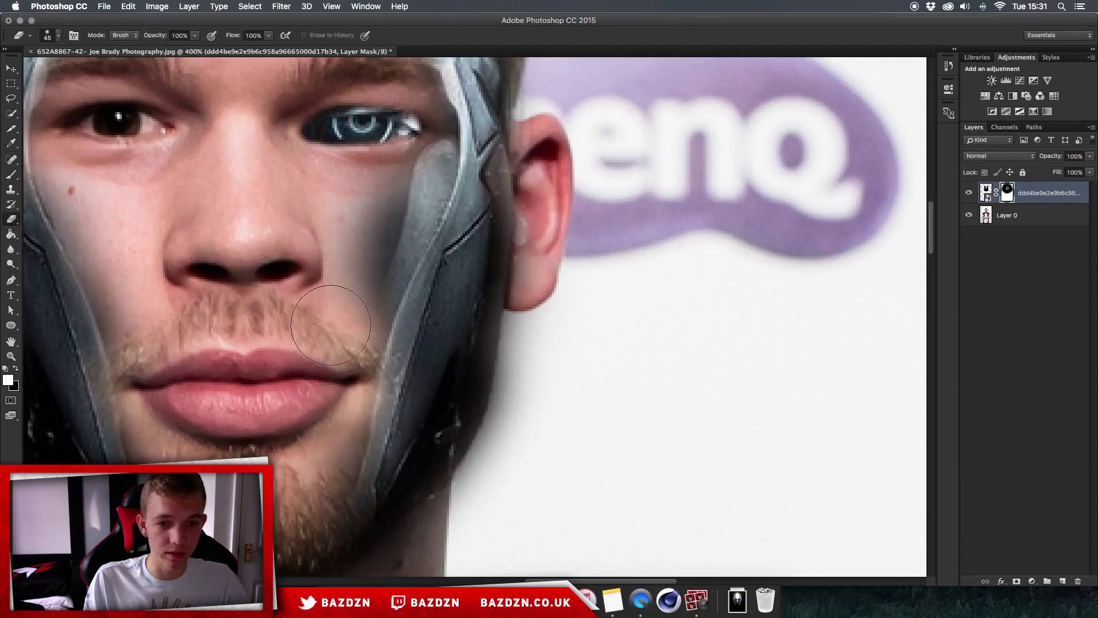
{"action": "key", "text": "super+minus"}
{"action": "key", "text": "super+minus"}
{"action": "key", "text": "super+equal"}
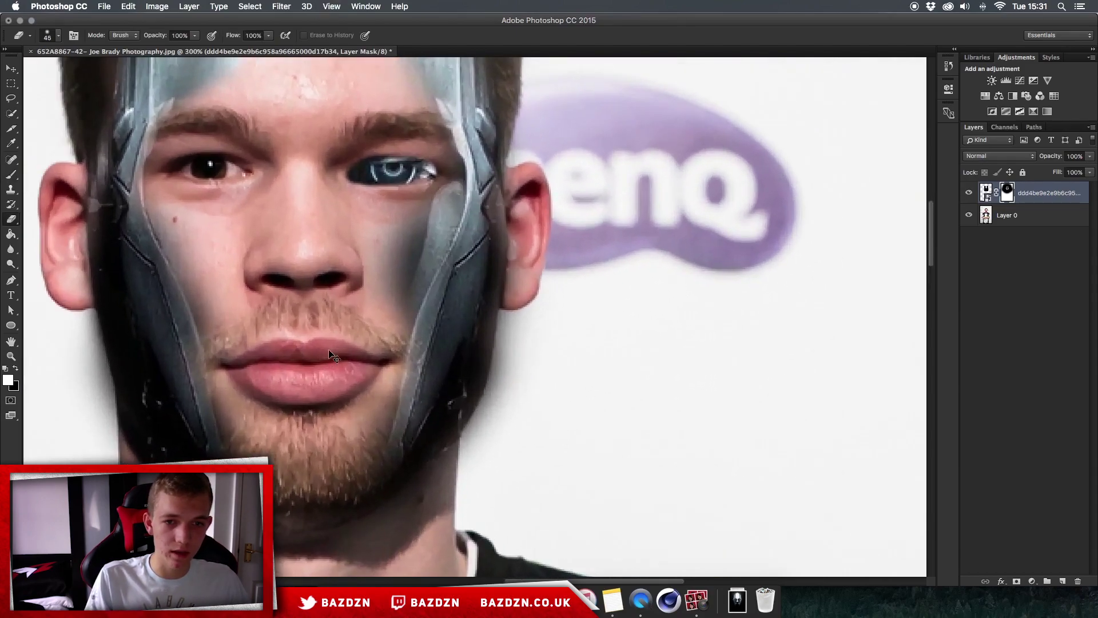
{"action": "key", "text": "super+minus"}
{"action": "key", "text": "super+minus"}
{"action": "key", "text": "super+equal"}
Enlarge the brush to 45 px and paint on the mask to reveal the dark robot jaw beside the chin on the robot-eye side
{"action": "key", "text": "b"}
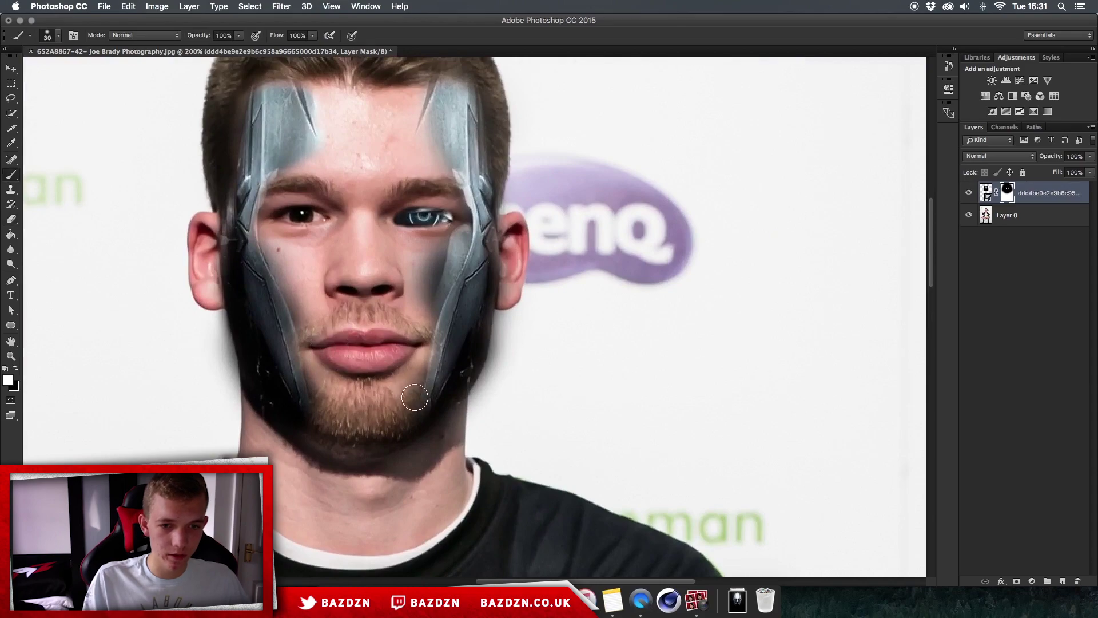
{"action": "key", "text": "bracketright"}
{"action": "key", "text": "bracketright"}
{"action": "mouse_move", "coordinate": [414, 401]}
{"action": "left_mouse_down"}
{"action": "mouse_move", "coordinate": [367, 436]}
{"action": "mouse_move", "coordinate": [382, 432]}
{"action": "left_mouse_up"}
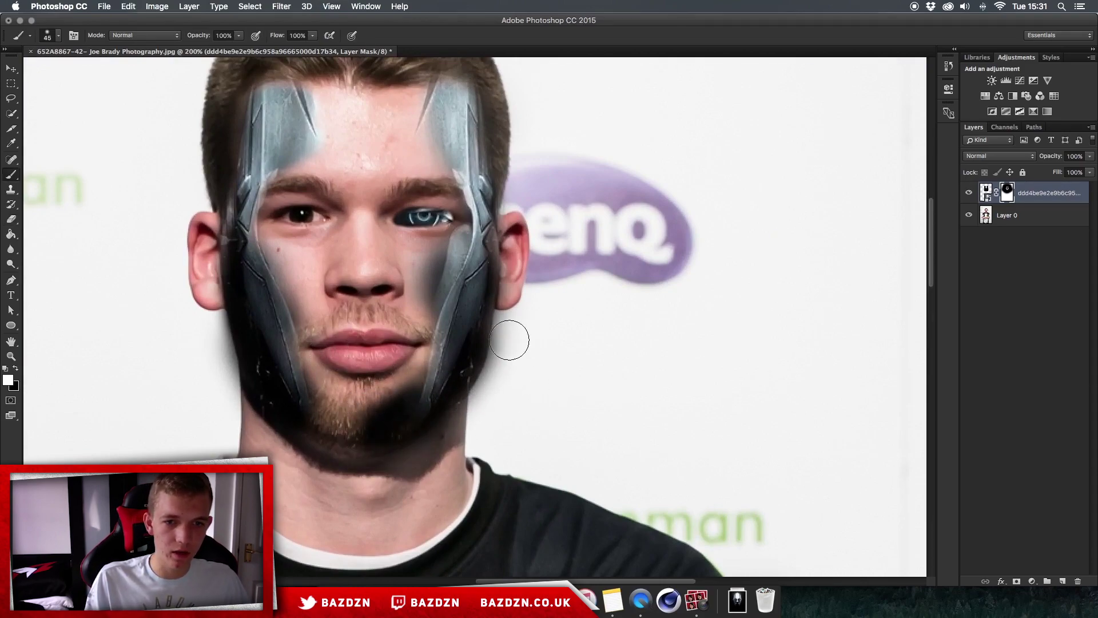
{"action": "key", "text": "super+minus"}
{"action": "key", "text": "super+minus"}
{"action": "key", "text": "super+equal"}
{"action": "key", "text": "super+equal"}
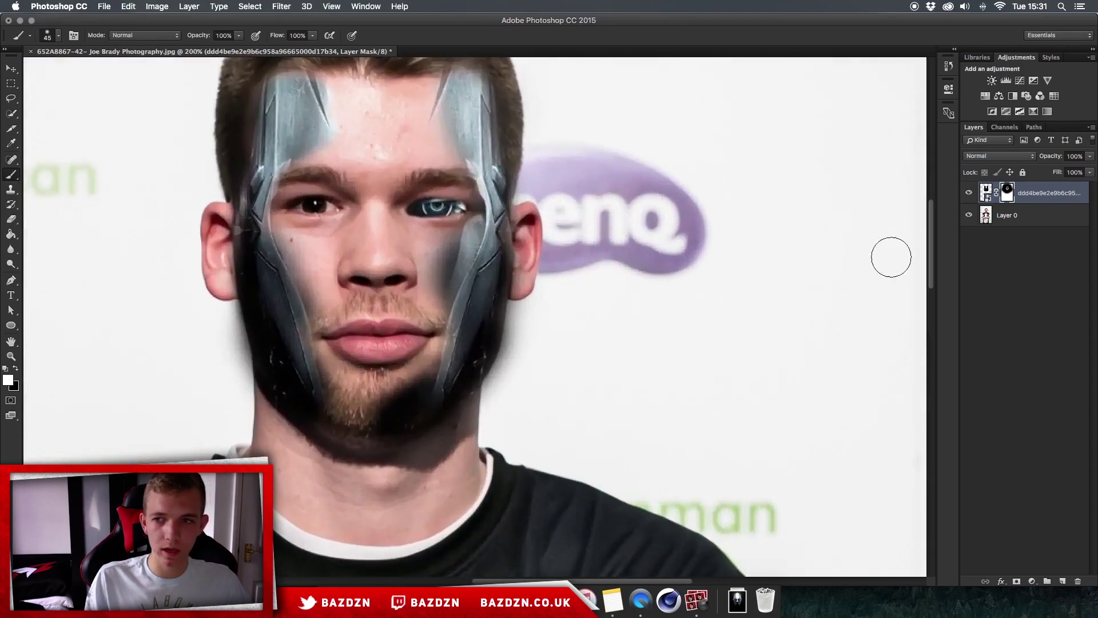
Add a new empty layer directly above the portrait layer, Layer 0
{"action": "left_click", "coordinate": [1030, 217]}
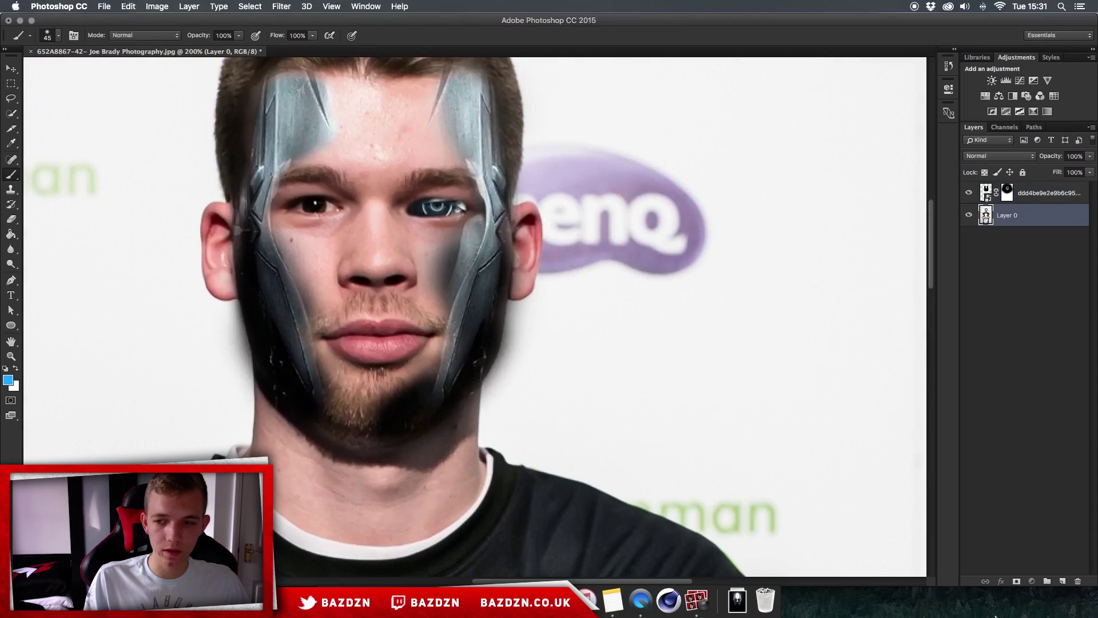
{"action": "left_click", "coordinate": [1063, 582]}
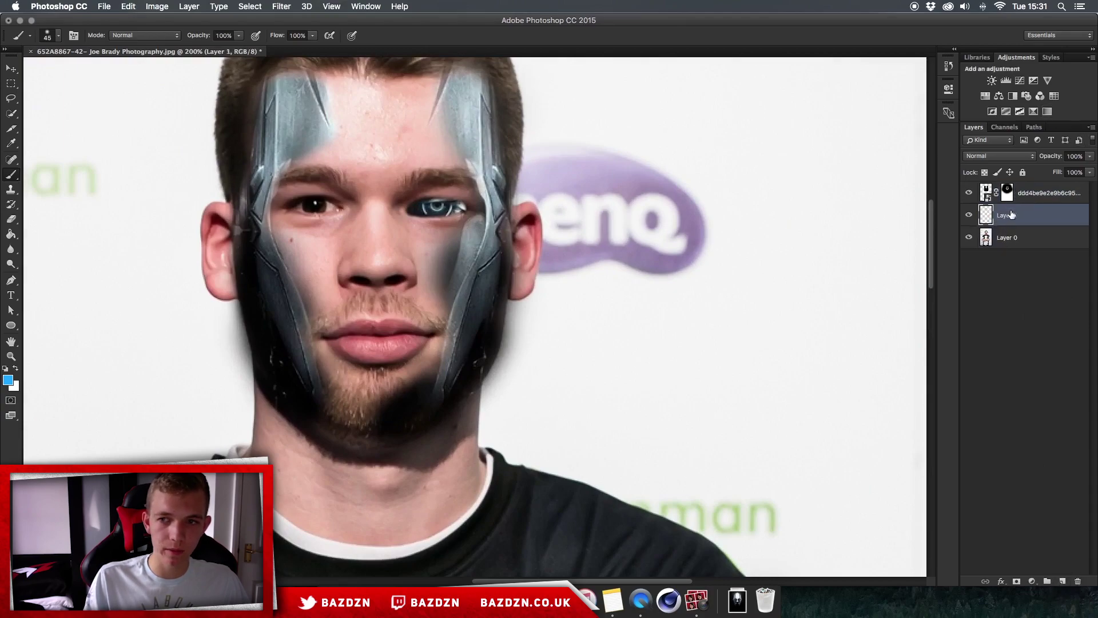
{"action": "scroll", "coordinate": [413, 195], "scroll_direction": "up", "scroll_amount": 5}
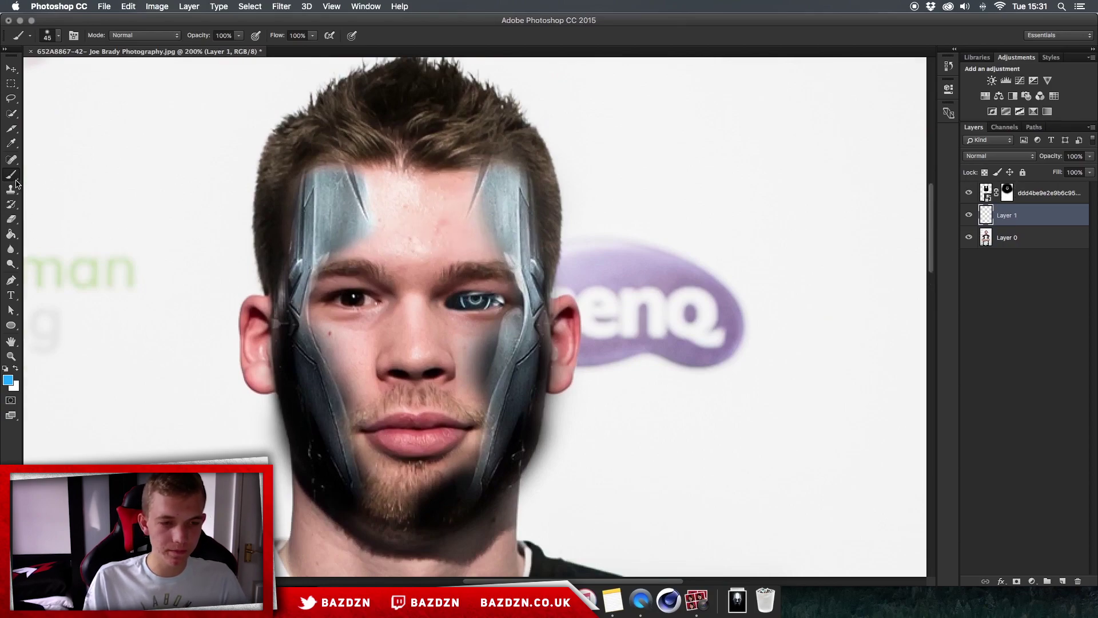
Set the foreground colour to black (000000)
{"action": "left_click", "coordinate": [8, 380]}
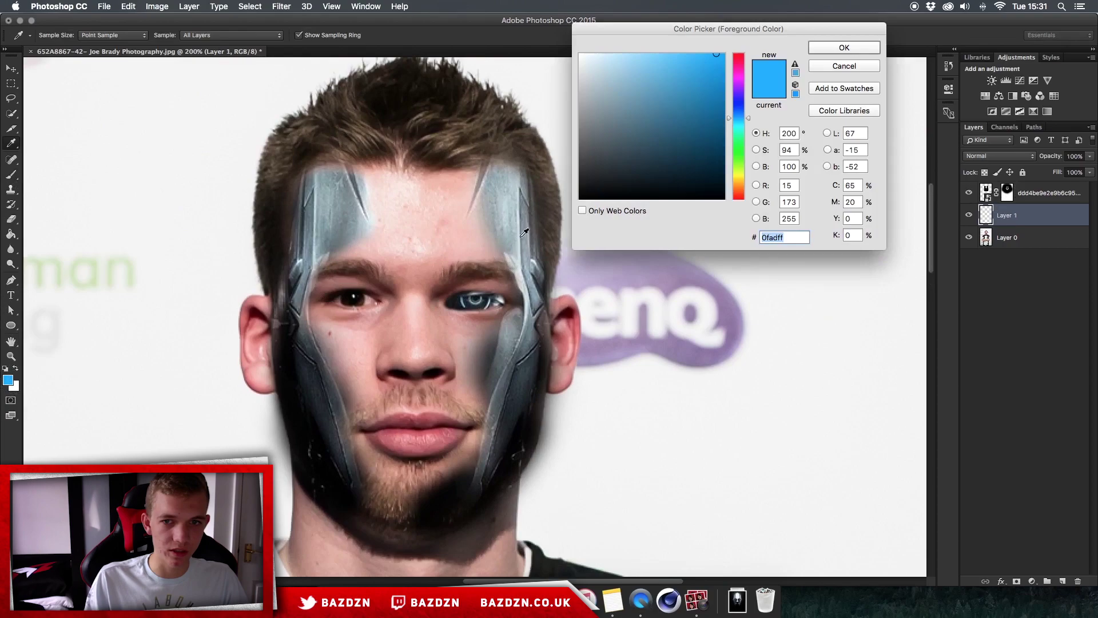
{"action": "left_click", "coordinate": [578, 200]}
{"action": "key", "text": "Return"}
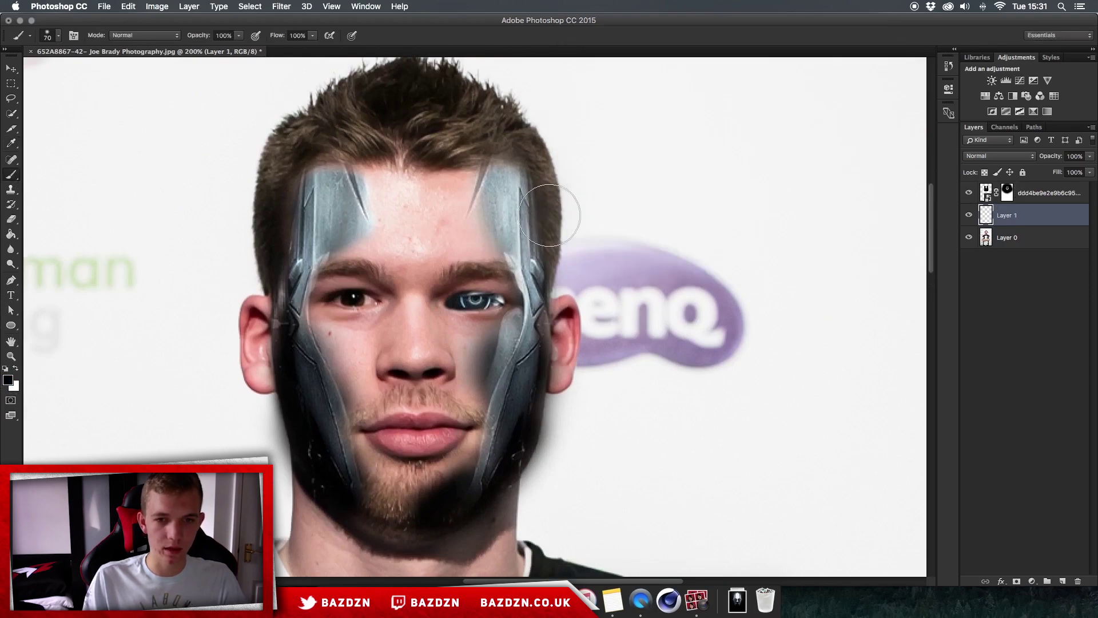
{"action": "left_click", "coordinate": [8, 380]}
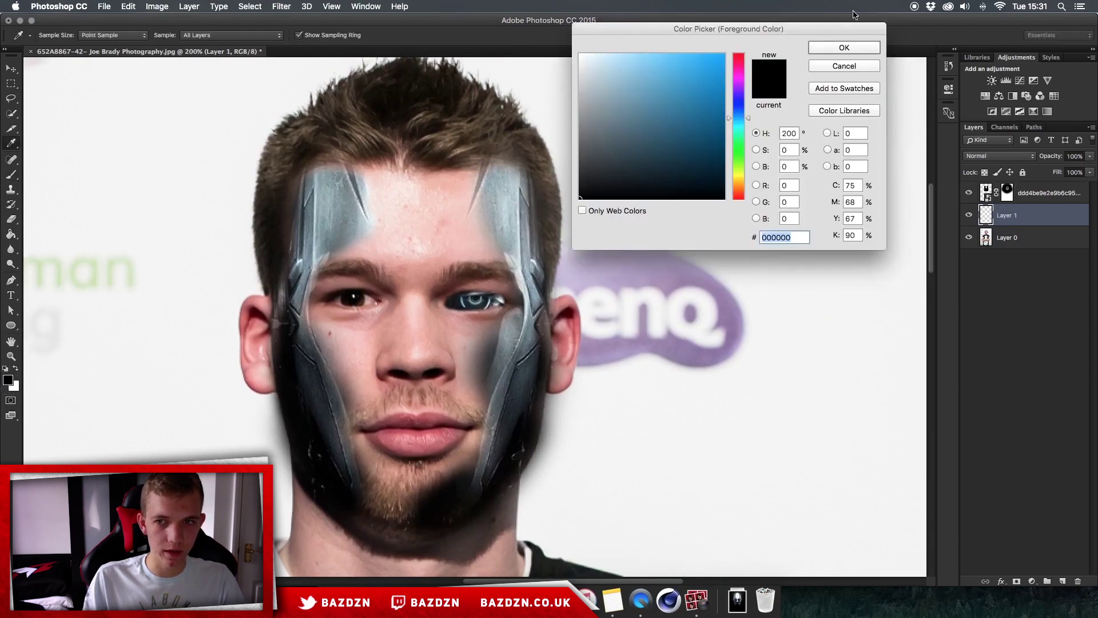
{"action": "left_click", "coordinate": [846, 48]}
Paint soft black shading with a 90 px brush on Layer 1 along the plating's inner edges at the forehead, eyes, cheeks and mouth
{"action": "left_click_drag", "start_coordinate": [462, 206], "coordinate": [475, 197]}
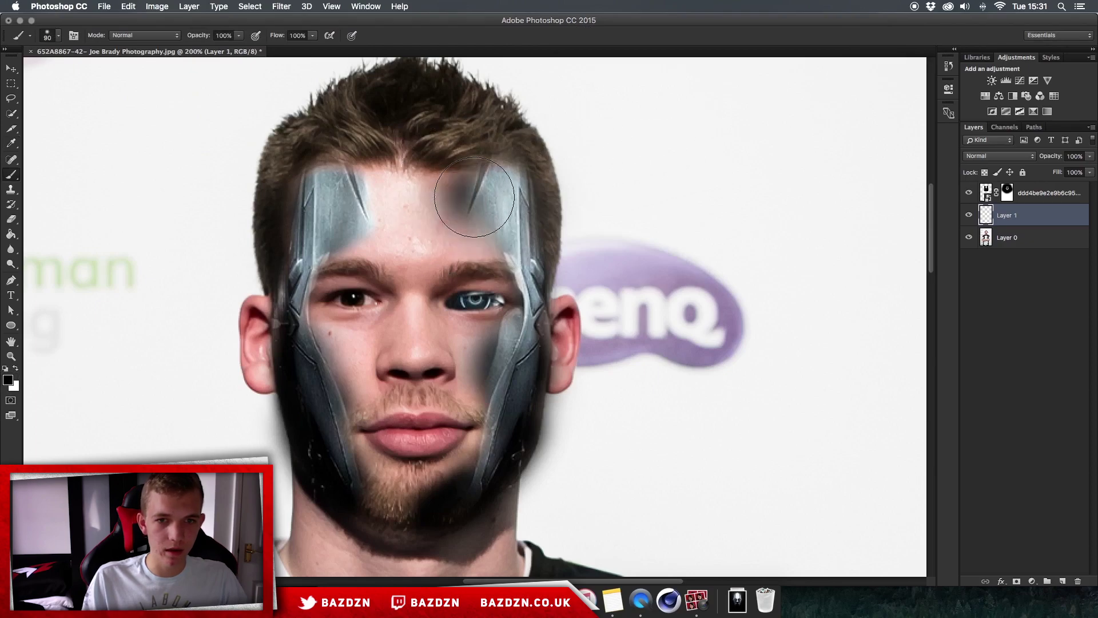
{"action": "left_click", "coordinate": [478, 239]}
{"action": "left_click", "coordinate": [468, 201]}
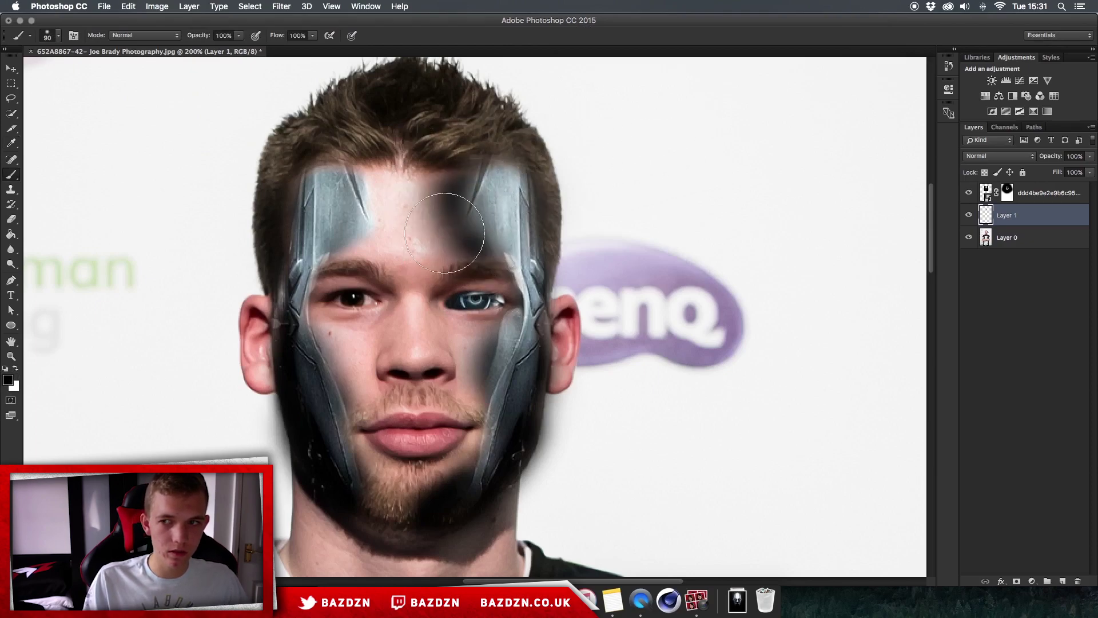
{"action": "left_click", "coordinate": [363, 206]}
{"action": "left_click", "coordinate": [346, 249]}
{"action": "mouse_move", "coordinate": [338, 282]}
{"action": "left_mouse_down"}
{"action": "mouse_move", "coordinate": [360, 229]}
{"action": "mouse_move", "coordinate": [321, 341]}
{"action": "mouse_move", "coordinate": [326, 312]}
{"action": "mouse_move", "coordinate": [327, 396]}
{"action": "mouse_move", "coordinate": [333, 387]}
{"action": "mouse_move", "coordinate": [343, 486]}
{"action": "left_mouse_up"}
{"action": "mouse_move", "coordinate": [466, 465]}
{"action": "left_mouse_down"}
{"action": "mouse_move", "coordinate": [482, 461]}
{"action": "mouse_move", "coordinate": [506, 377]}
{"action": "mouse_move", "coordinate": [496, 304]}
{"action": "left_mouse_up"}
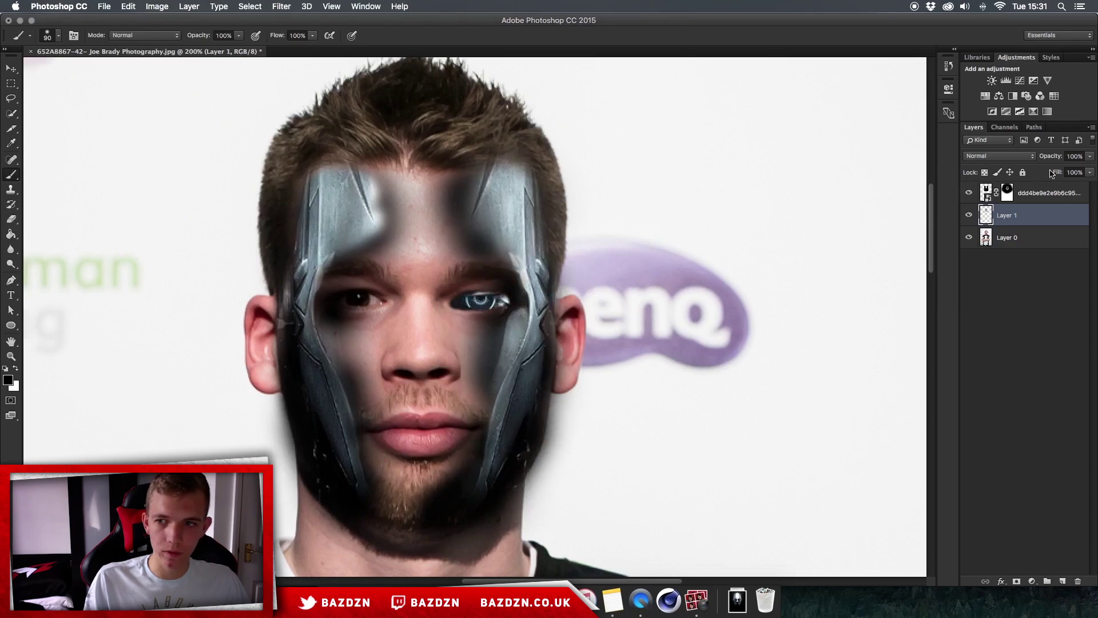
Set the blend mode of the shading layer, Layer 1, to Overlay
{"action": "left_click", "coordinate": [1011, 158]}
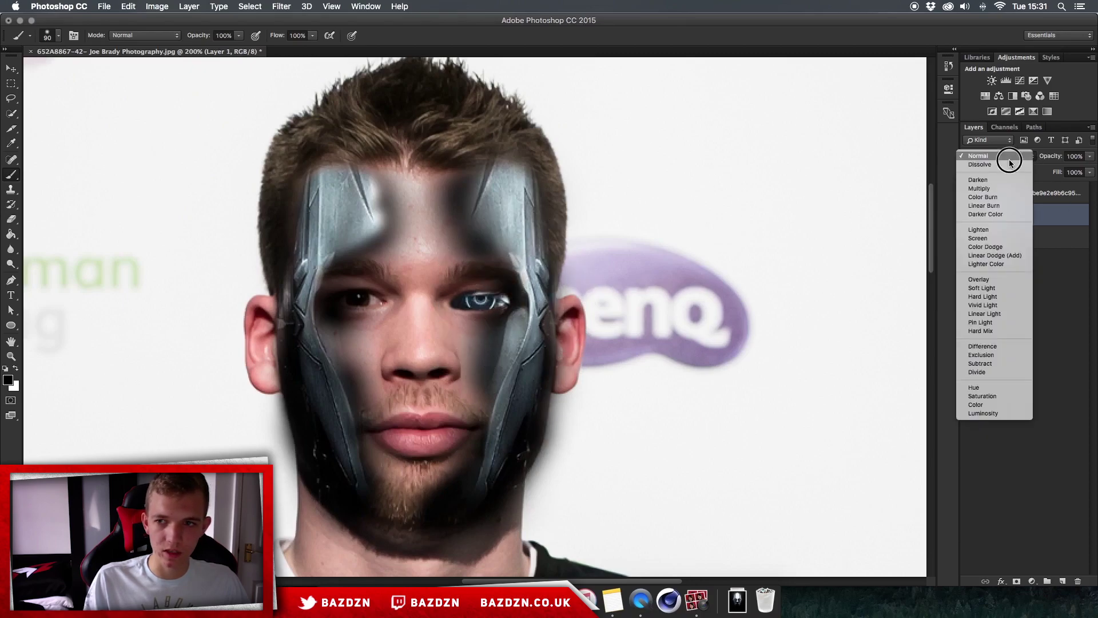
{"action": "left_click", "coordinate": [979, 279]}
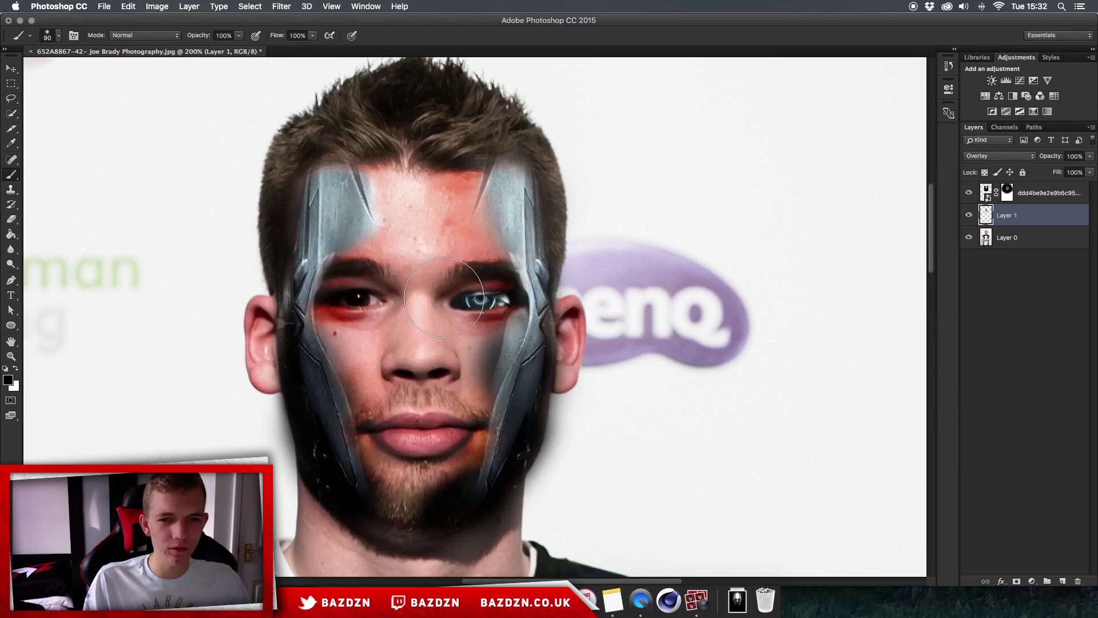
{"action": "scroll", "coordinate": [401, 343], "scroll_direction": "down", "scroll_amount": 5}
{"action": "scroll", "coordinate": [401, 343], "scroll_direction": "left", "scroll_amount": 2}
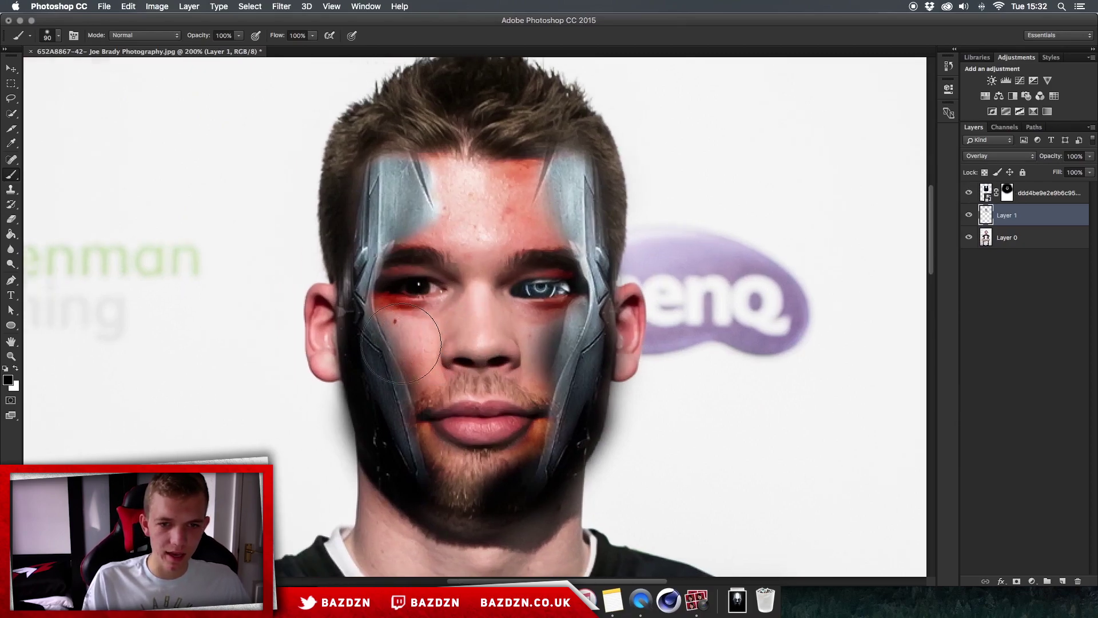
Compare the face with and without the shading layer, and erase the shading around the human eye with an 80 px eraser
{"action": "key", "text": "e"}
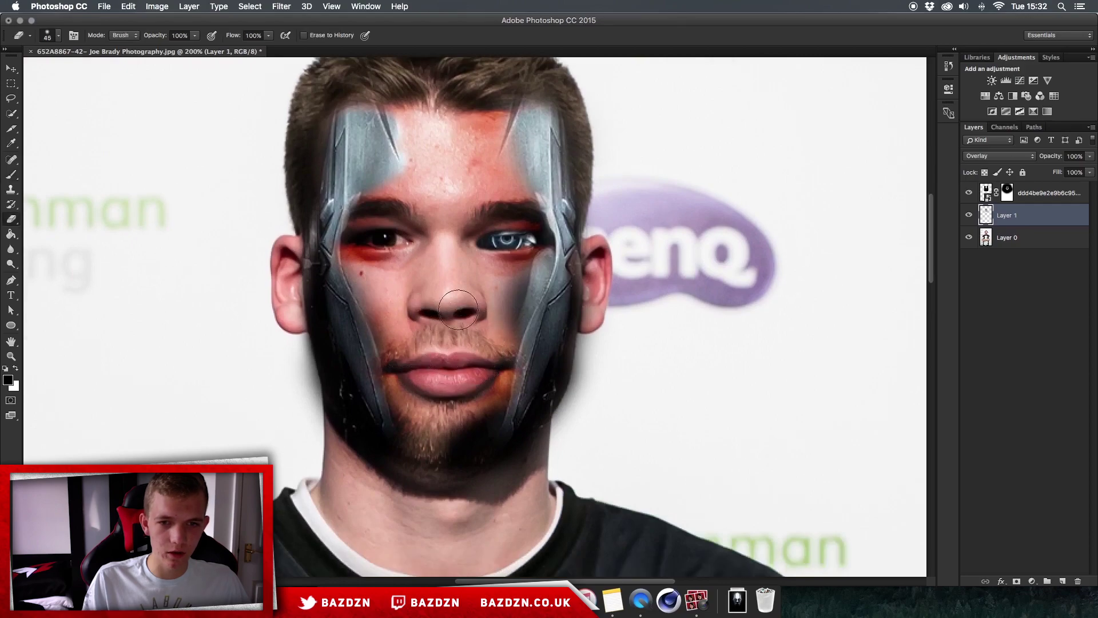
{"action": "left_click", "coordinate": [969, 215]}
{"action": "left_click", "coordinate": [969, 215]}
{"action": "key", "text": "]"}
{"action": "key", "text": "]"}
{"action": "key", "text": "]"}
{"action": "mouse_move", "coordinate": [380, 256]}
{"action": "left_mouse_down"}
{"action": "mouse_move", "coordinate": [392, 253]}
{"action": "mouse_move", "coordinate": [383, 244]}
{"action": "left_mouse_up"}
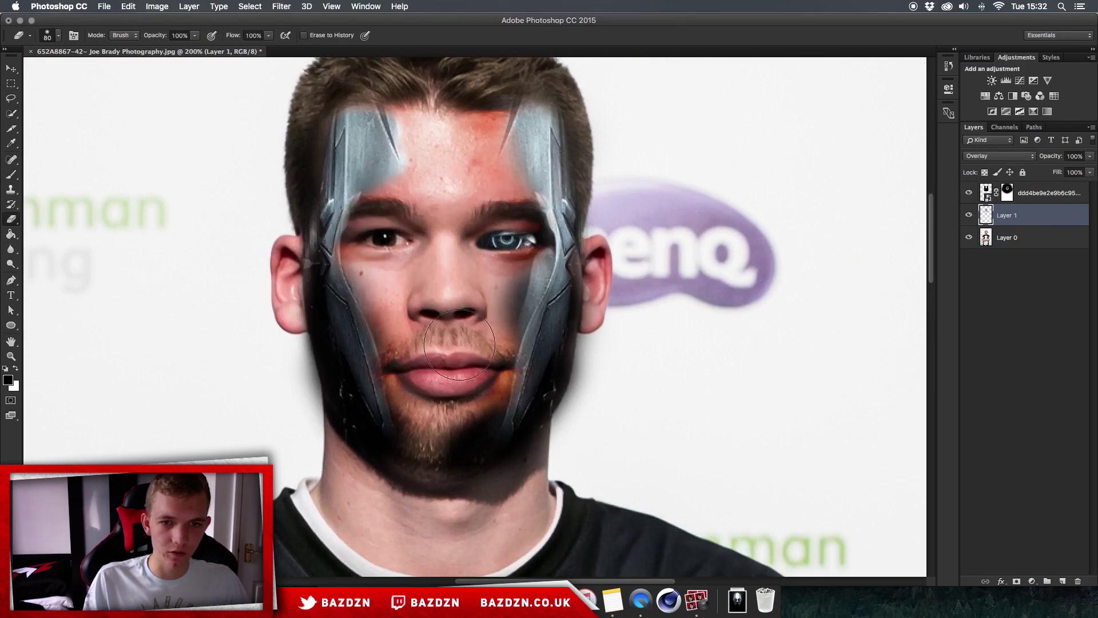
On the robot layer's mask, erase the dark patch on the cheek below the robot eye with a 40 px eraser
{"action": "scroll", "coordinate": [441, 269], "scroll_direction": "up", "scroll_amount": 3}
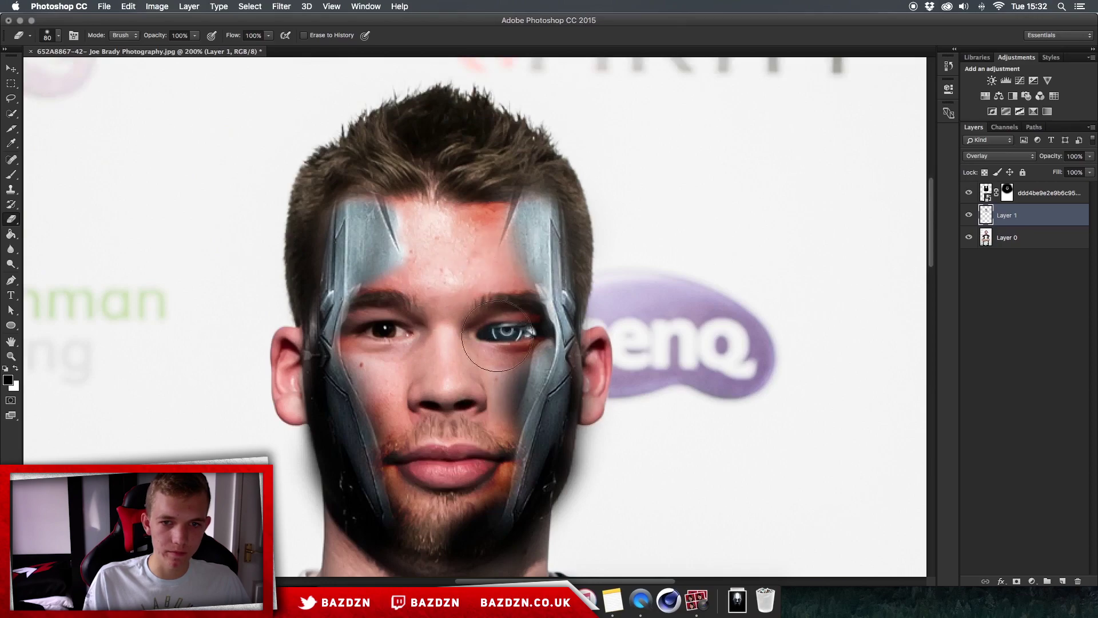
{"action": "key", "text": "super+minus"}
{"action": "key", "text": "super+plus"}
{"action": "key", "text": "super+plus"}
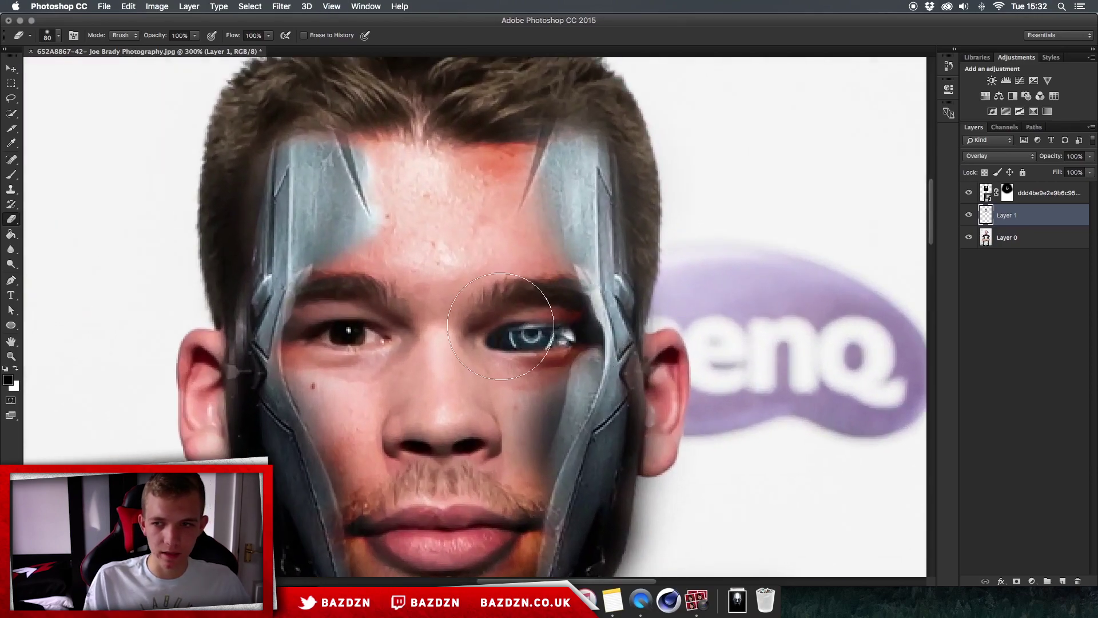
{"action": "left_click", "coordinate": [1007, 192]}
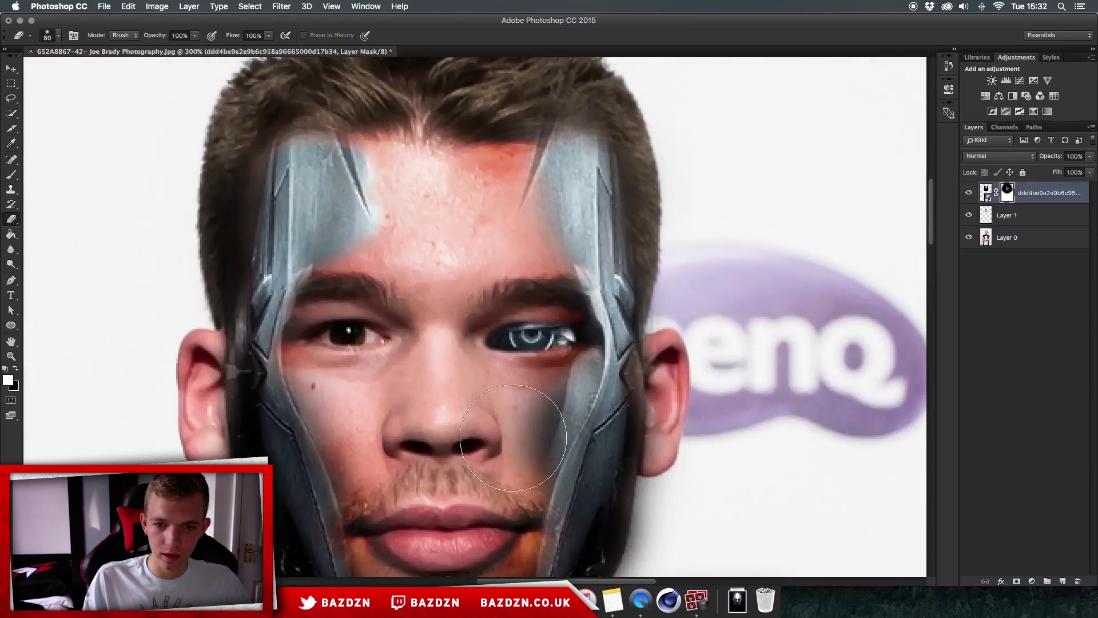
{"action": "scroll", "coordinate": [513, 438], "scroll_direction": "up", "scroll_amount": 1}
{"action": "scroll", "coordinate": [521, 394], "scroll_direction": "down", "scroll_amount": 3}
{"action": "scroll", "coordinate": [520, 395], "scroll_direction": "right", "scroll_amount": 2}
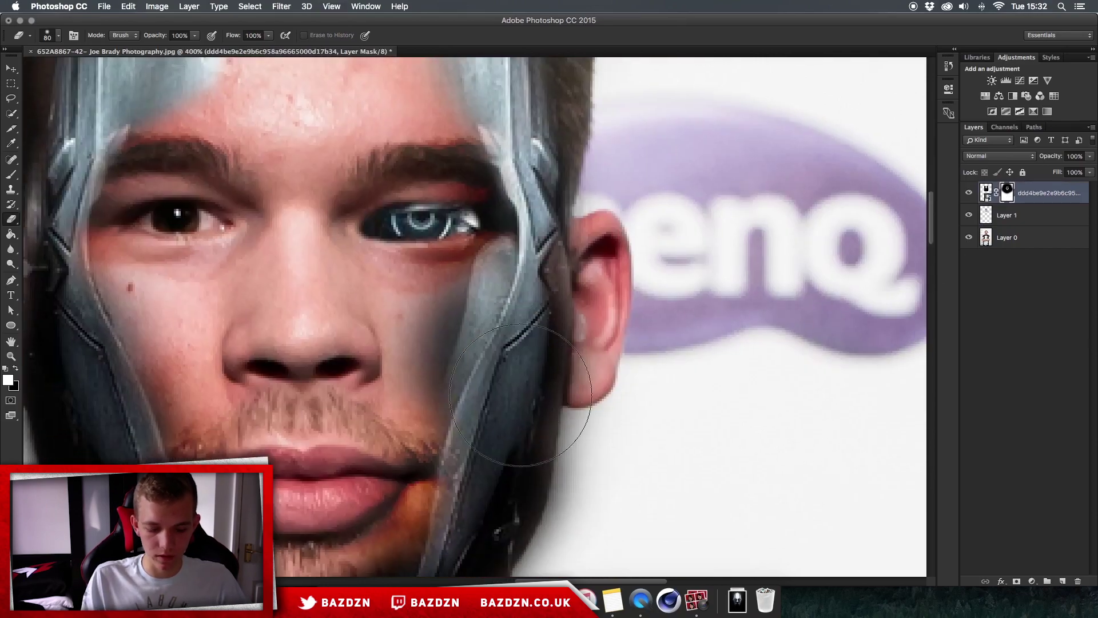
{"action": "key", "text": "bracketleft"}
{"action": "key", "text": "bracketleft"}
{"action": "key", "text": "bracketleft"}
{"action": "key", "text": "bracketleft"}
{"action": "mouse_move", "coordinate": [417, 345]}
{"action": "left_mouse_down"}
{"action": "mouse_move", "coordinate": [428, 285]}
{"action": "mouse_move", "coordinate": [398, 396]}
{"action": "mouse_move", "coordinate": [401, 345]}
{"action": "mouse_move", "coordinate": [390, 382]}
{"action": "mouse_move", "coordinate": [418, 269]}
{"action": "left_mouse_up"}
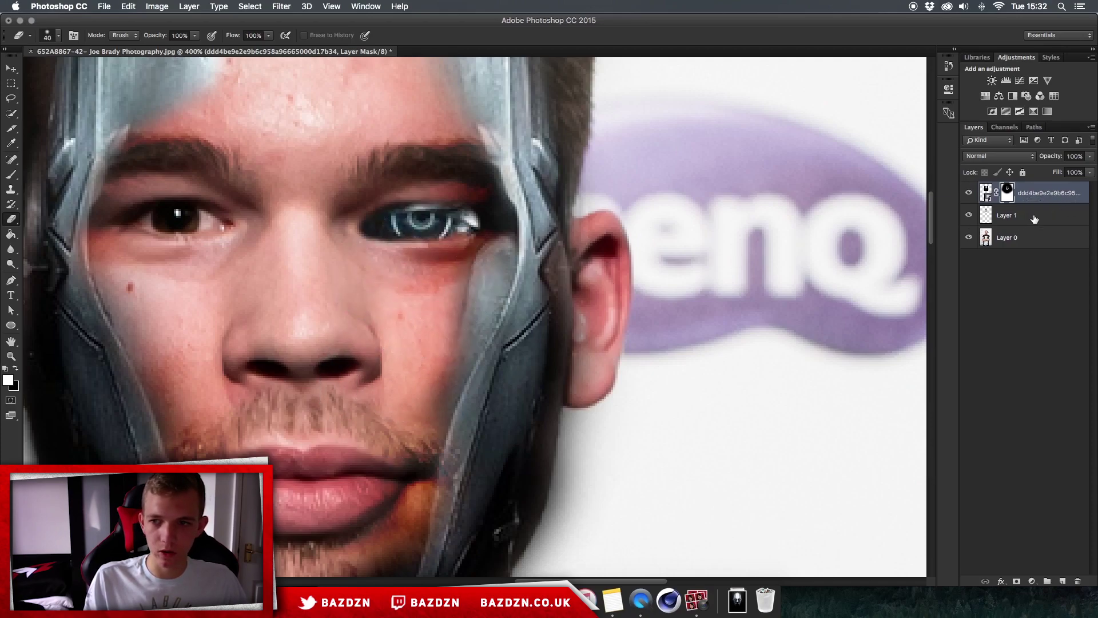
Return to Layer 1 with the black brush and reduce its size to 70 px
{"action": "left_click", "coordinate": [1034, 219]}
{"action": "key", "text": "b"}
{"action": "key", "text": "x"}
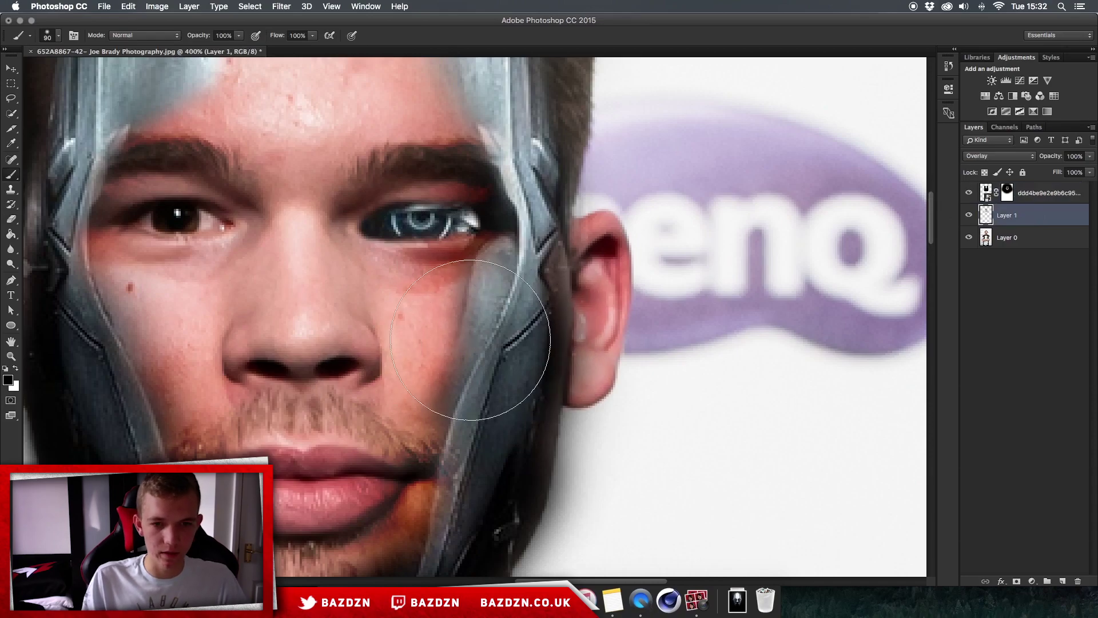
{"action": "key", "text": "bracketleft"}
{"action": "key", "text": "bracketleft"}
Examine the Overlay shading and plating edges on the whole portrait and up close around the eyes and forehead
{"action": "key", "text": "super+minus"}
{"action": "key", "text": "super+minus"}
{"action": "key", "text": "super+minus"}
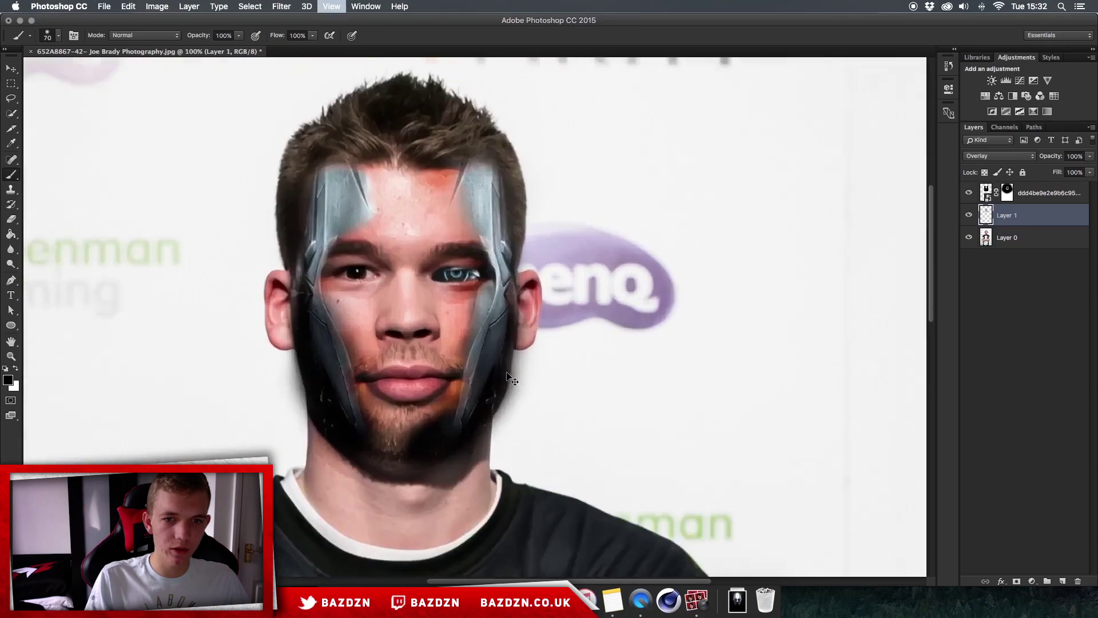
{"action": "key", "text": "super+plus"}
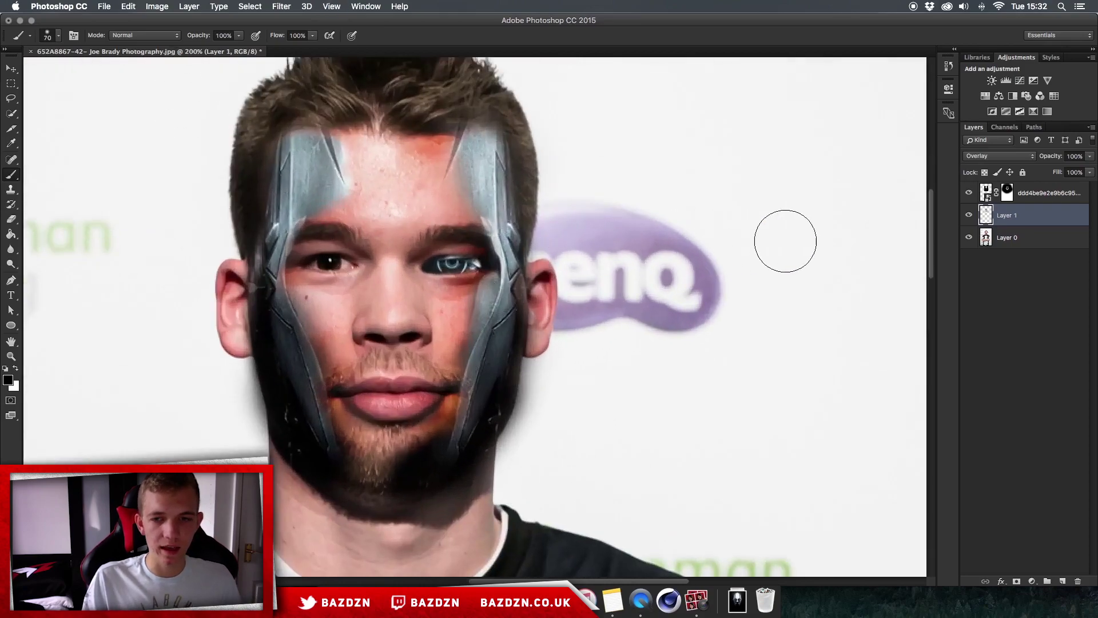
{"action": "key", "text": "super+plus"}
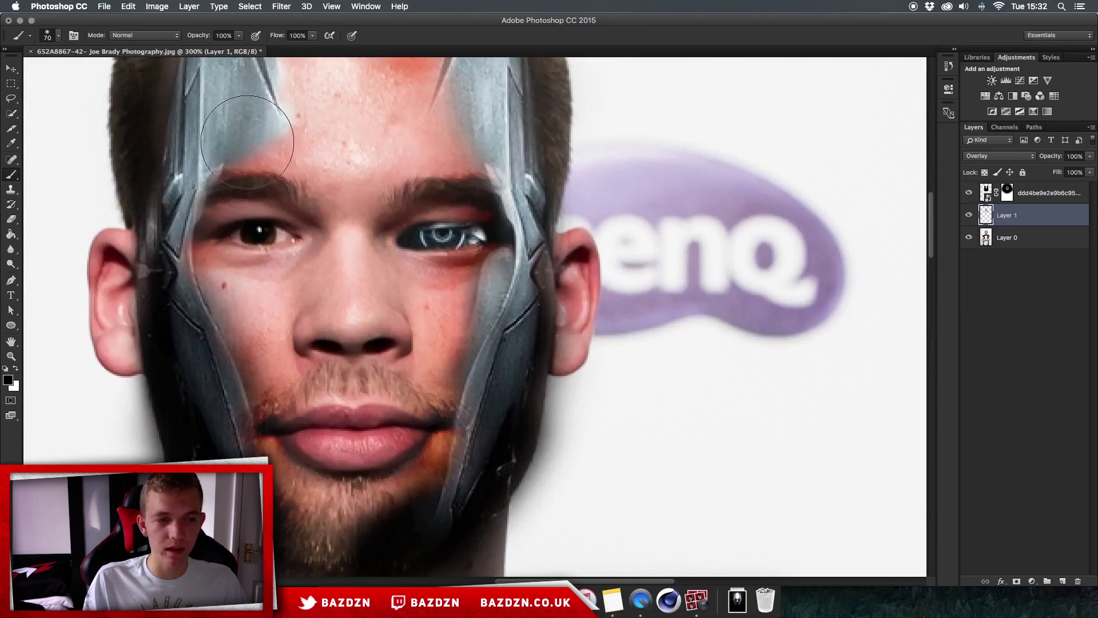
{"action": "scroll", "coordinate": [476, 269], "scroll_direction": "up", "scroll_amount": 3}
{"action": "scroll", "coordinate": [476, 269], "scroll_direction": "left", "scroll_amount": 2}
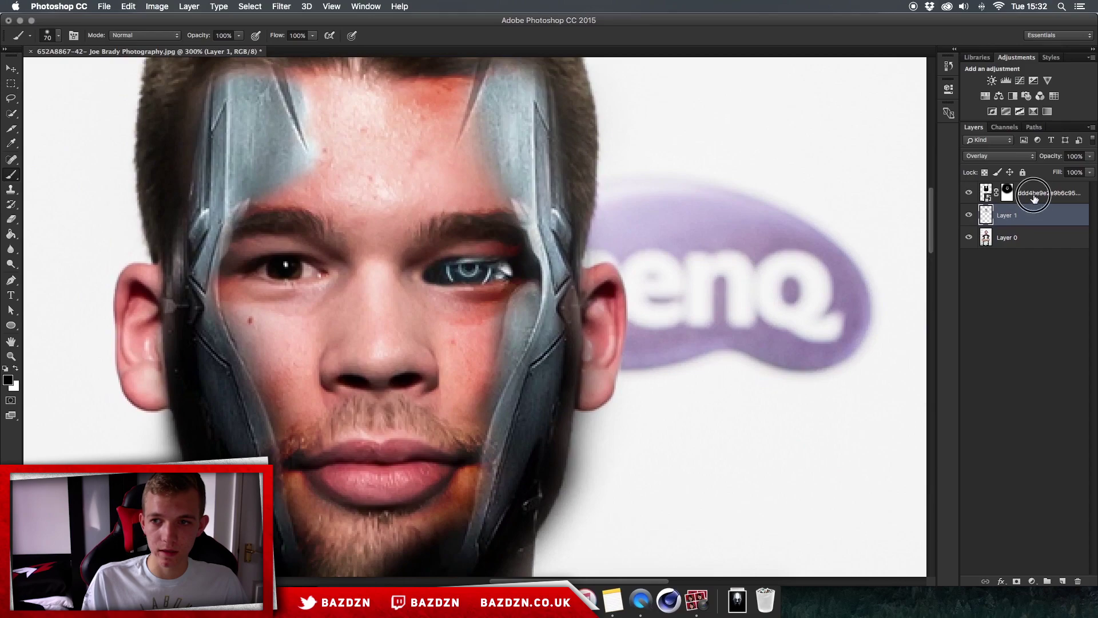
Add a new layer above the robot plating layer and set the foreground colour to bright blue 00a8ff
{"action": "left_click", "coordinate": [1047, 194]}
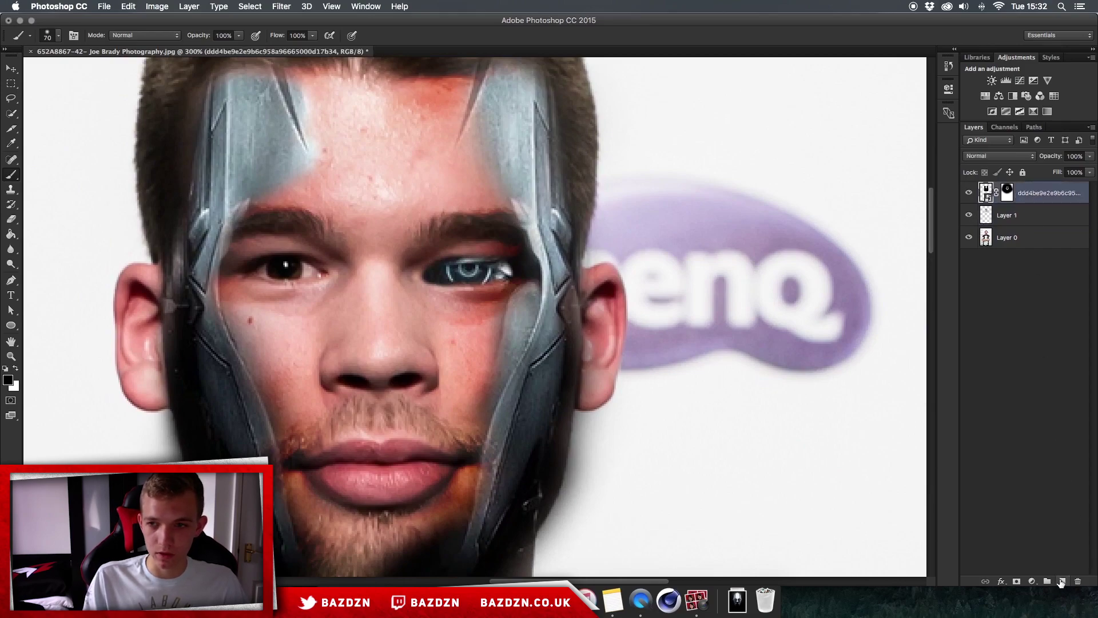
{"action": "left_click", "coordinate": [1061, 582]}
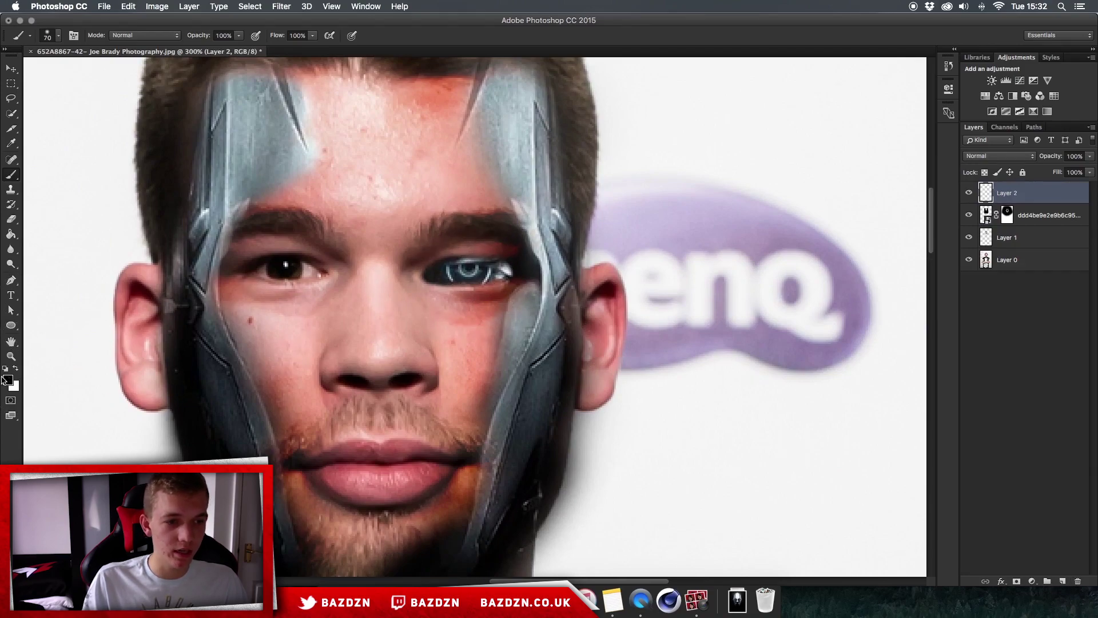
{"action": "left_click", "coordinate": [9, 380]}
{"action": "left_click_drag", "start_coordinate": [710, 63], "coordinate": [717, 57]}
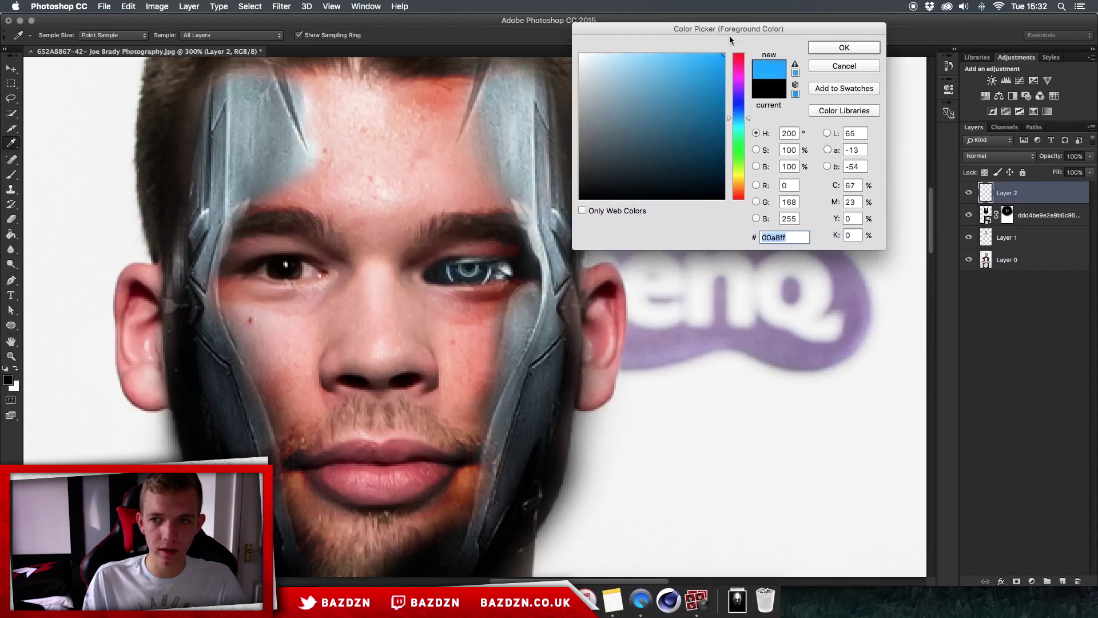
{"action": "key", "text": "Return"}
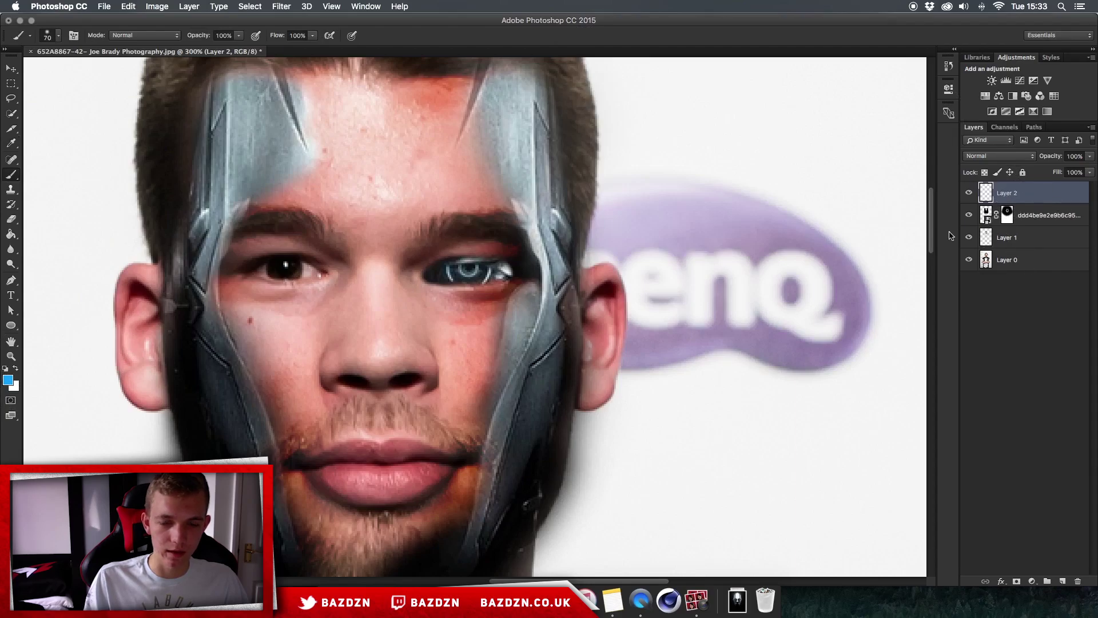
Dab blue over the robot eye with a 30 px brush and set the new layer's blend mode to Color Dodge
{"action": "key", "text": "super+plus"}
{"action": "key", "text": "bracketleft"}
{"action": "key", "text": "bracketleft"}
{"action": "key", "text": "bracketleft"}
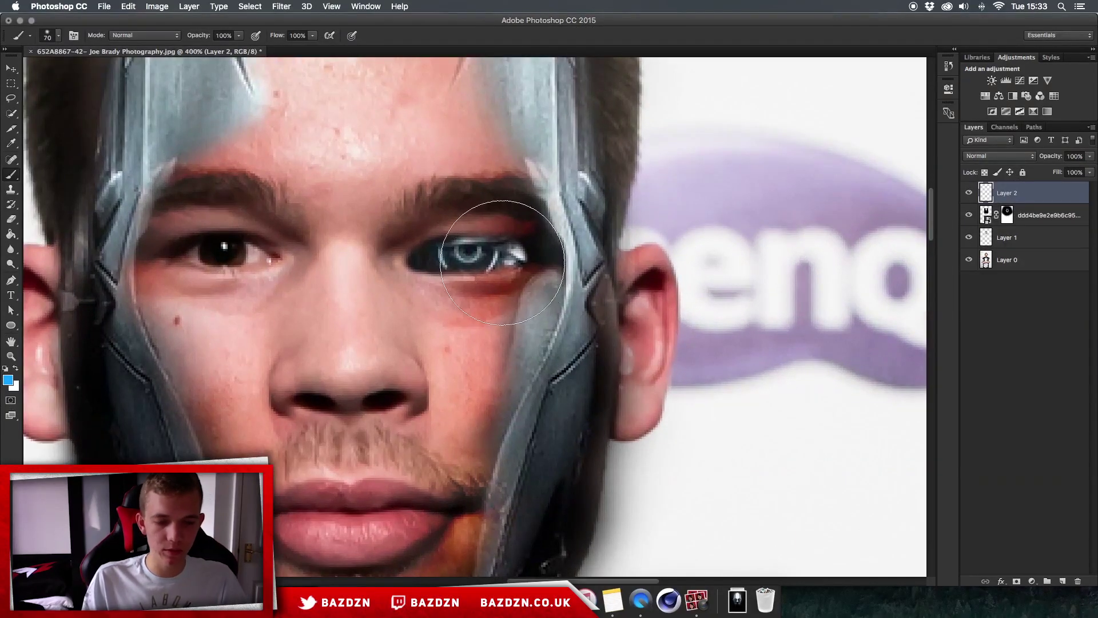
{"action": "key", "text": "bracketleft"}
{"action": "key", "text": "bracketleft"}
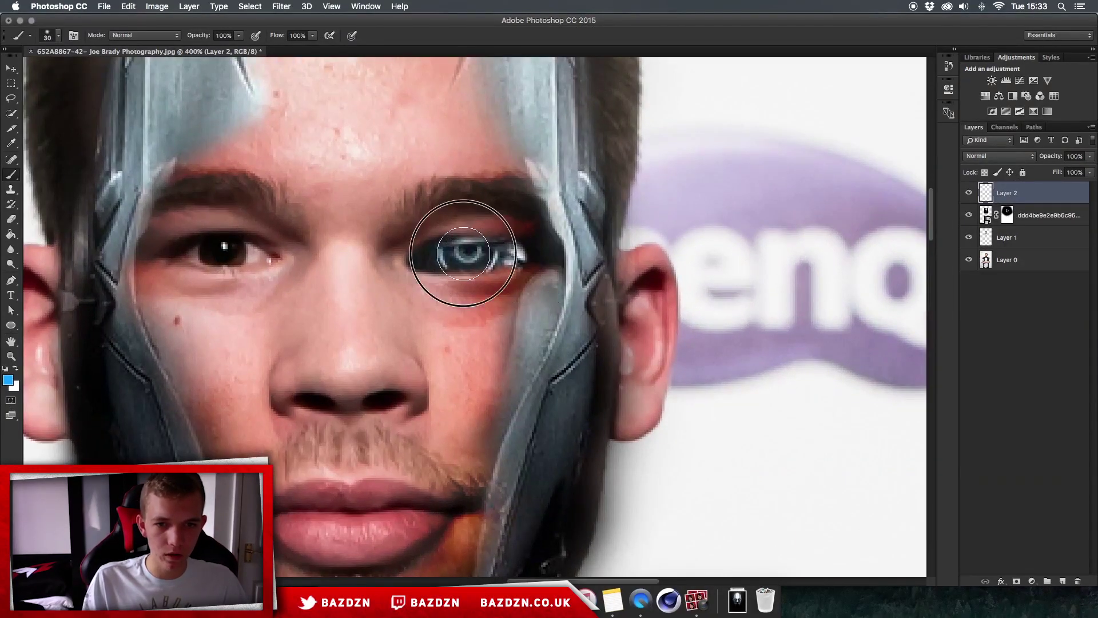
{"action": "left_click", "coordinate": [464, 253]}
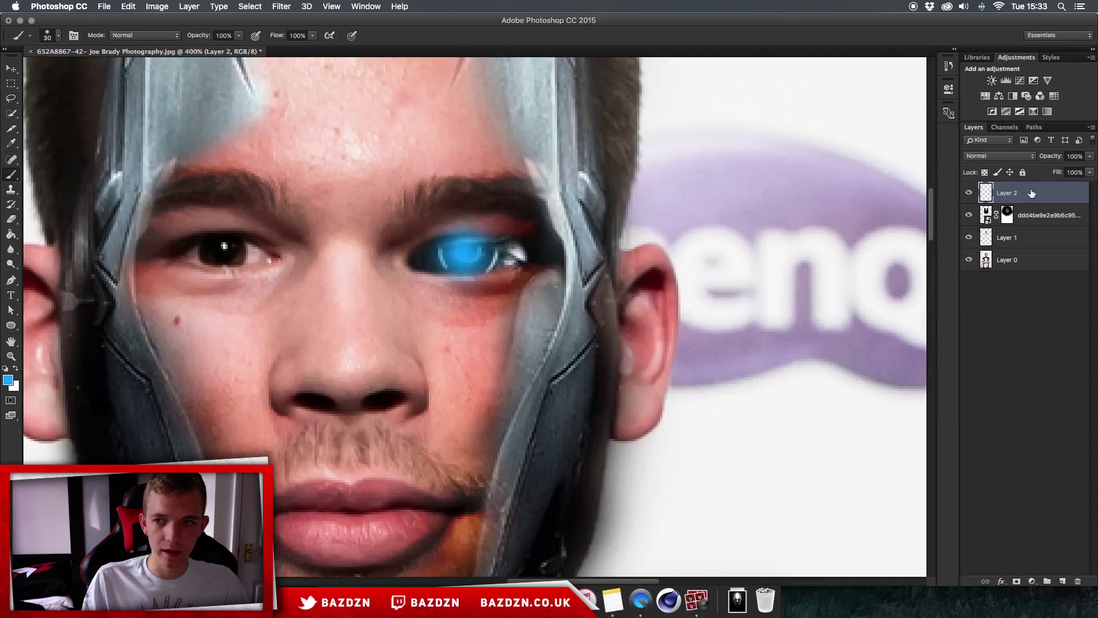
{"action": "left_click", "coordinate": [996, 159]}
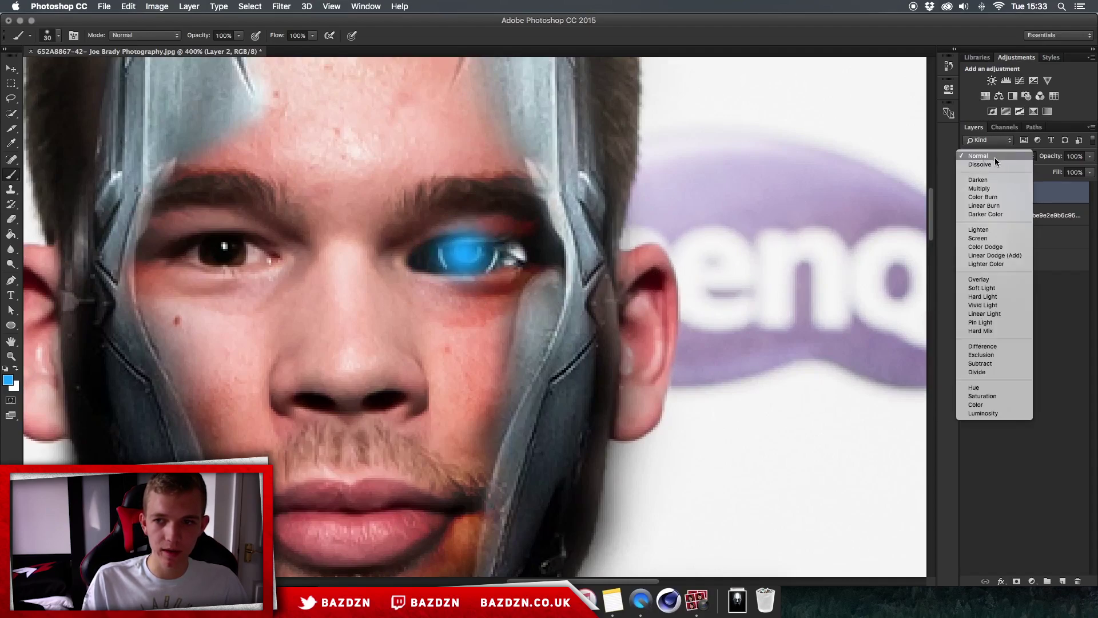
{"action": "left_click", "coordinate": [995, 248]}
Examine the blue glow of the robot eye up close and against the whole portrait
{"action": "key", "text": "super+0"}
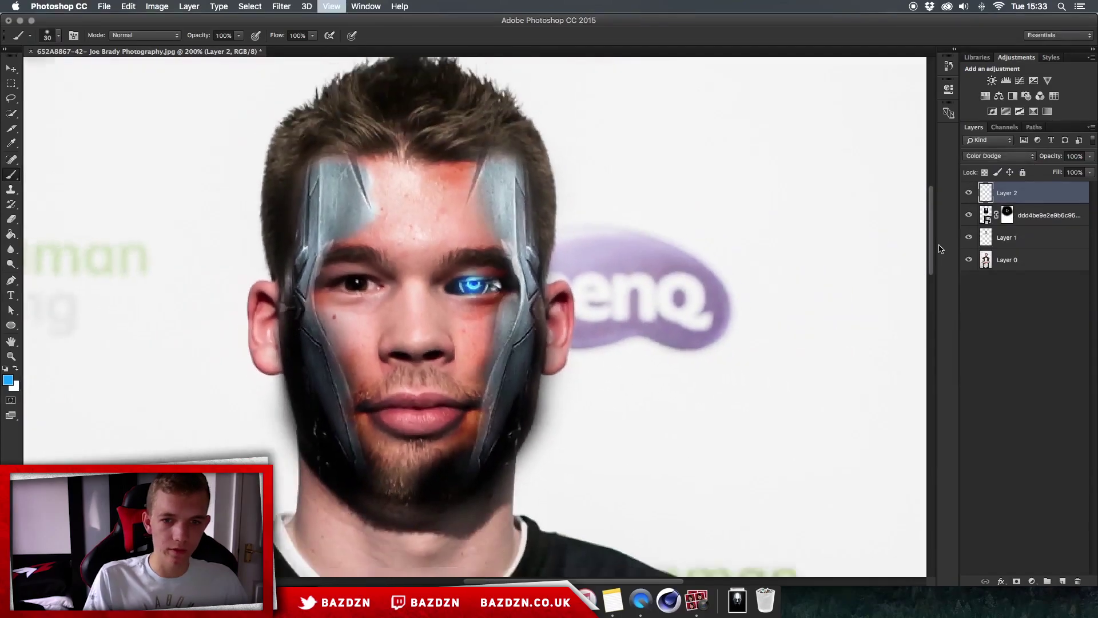
{"action": "key", "text": "super+equal"}
{"action": "key", "text": "super+equal"}
{"action": "key", "text": "super+equal"}
{"action": "key", "text": "super+equal"}
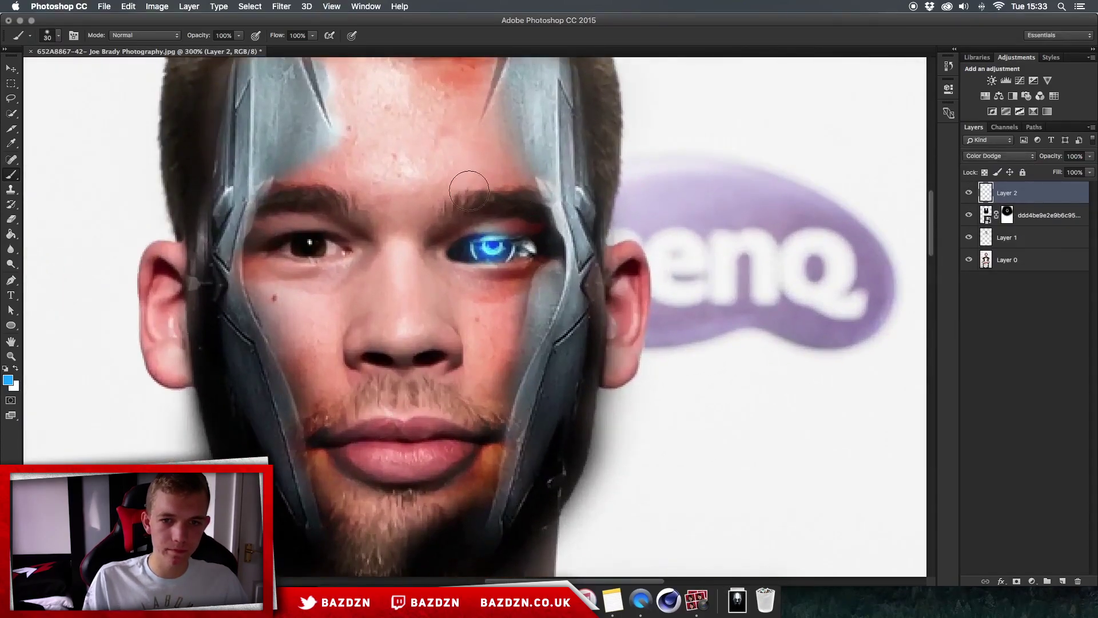
{"action": "key", "text": "super+minus"}
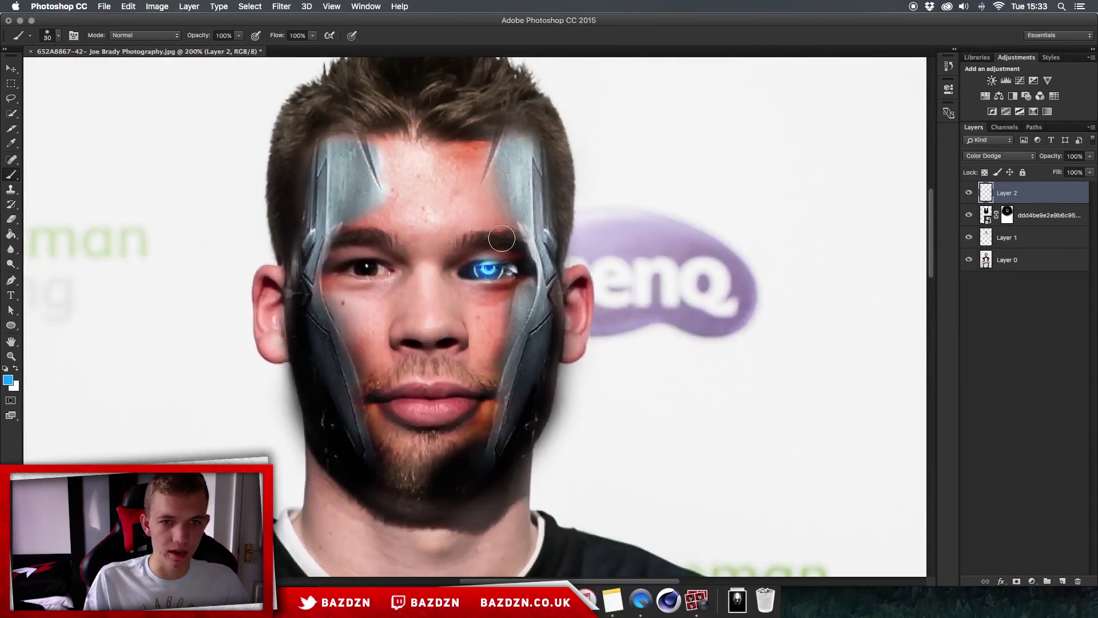
{"action": "scroll", "coordinate": [502, 238], "scroll_direction": "up", "scroll_amount": 2}
{"action": "key", "text": "super+minus"}
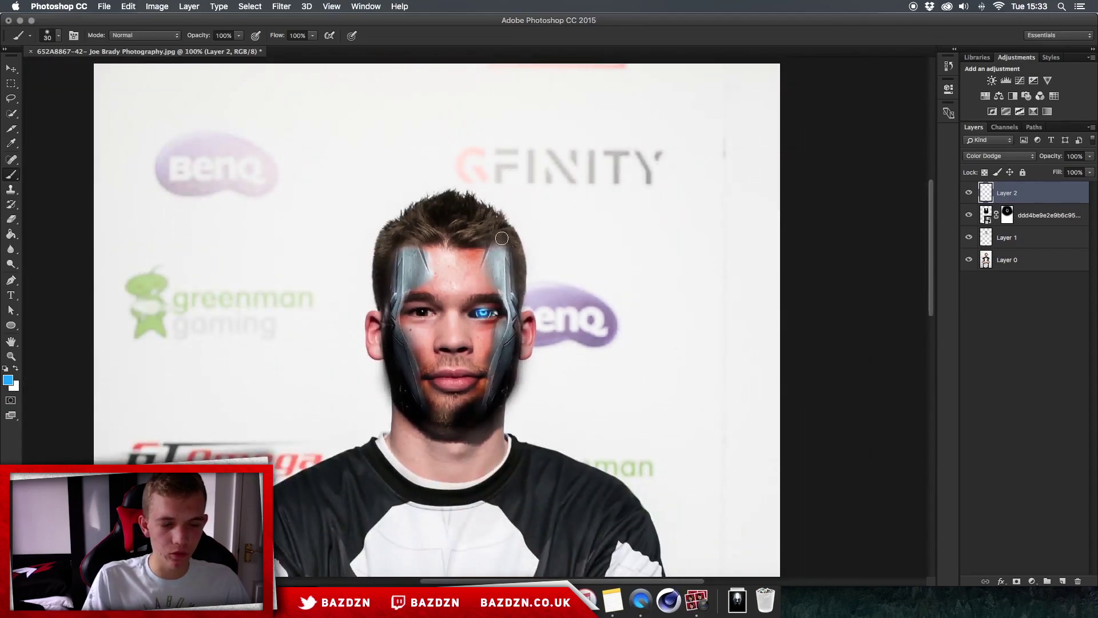
{"action": "scroll", "coordinate": [502, 238], "scroll_direction": "down", "scroll_amount": 3}
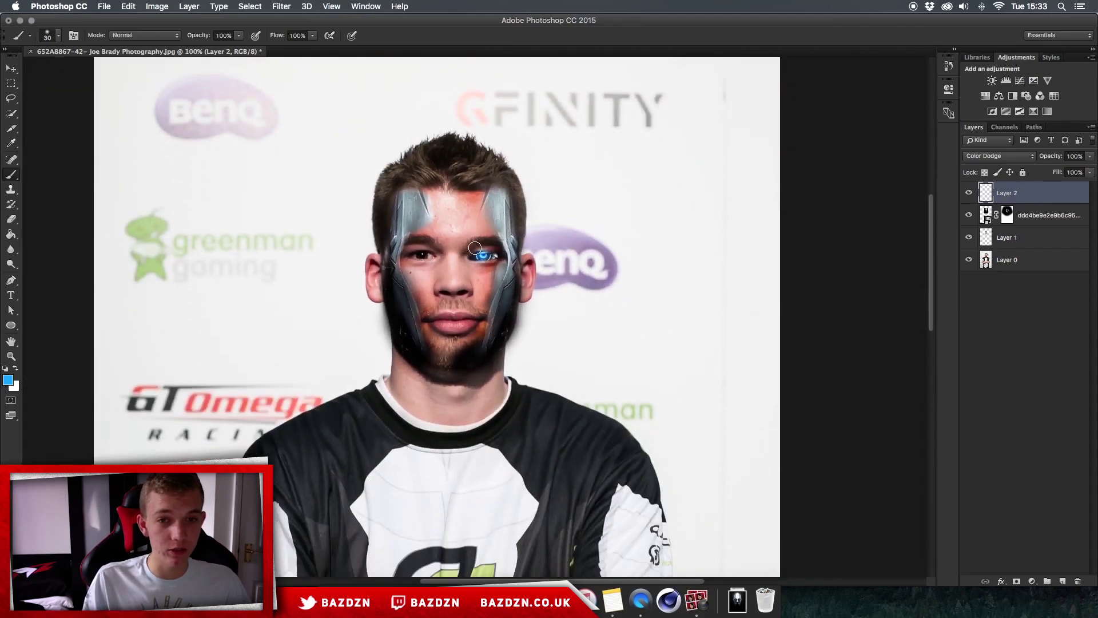
{"action": "key", "text": "super+minus"}
{"action": "key", "text": "super+plus"}
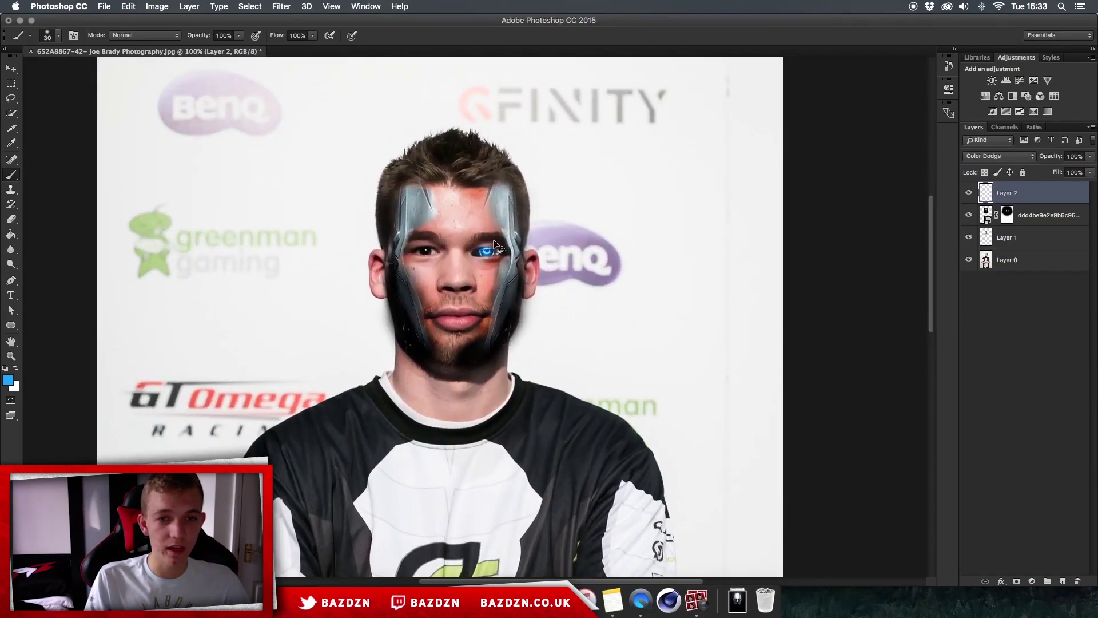
{"action": "key", "text": "super+plus"}
{"action": "scroll", "coordinate": [494, 241], "scroll_direction": "up", "scroll_amount": 2}
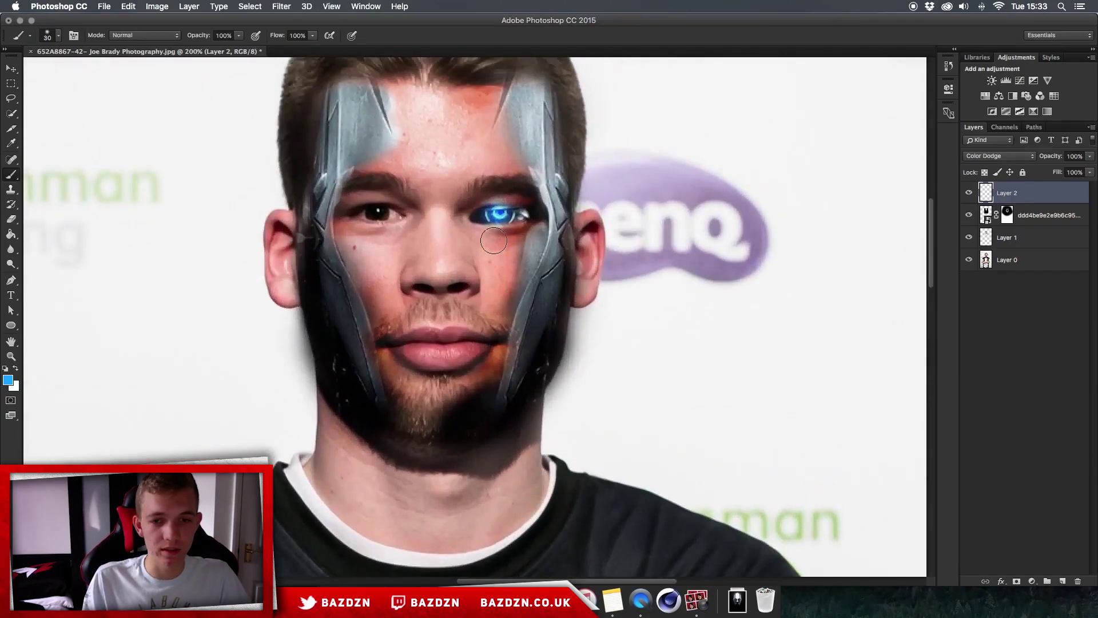